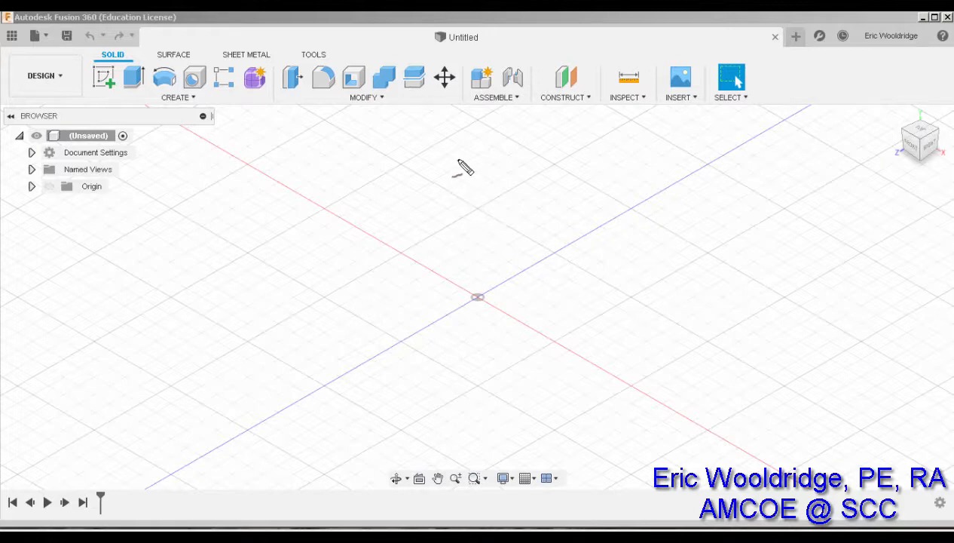
{"action": "mouse_move", "coordinate": [459, 159]}
{"action": "left_mouse_down"}
{"action": "mouse_move", "coordinate": [447, 160]}
{"action": "mouse_move", "coordinate": [451, 330]}
{"action": "mouse_move", "coordinate": [458, 177]}
{"action": "mouse_move", "coordinate": [435, 155]}
{"action": "mouse_move", "coordinate": [479, 150]}
{"action": "left_mouse_up"}
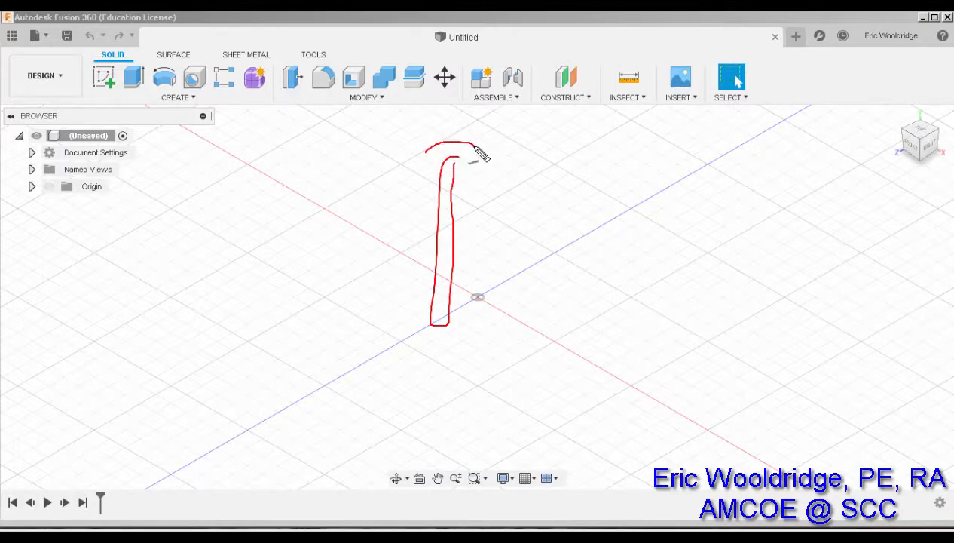
{"action": "mouse_move", "coordinate": [475, 146]}
{"action": "left_mouse_down"}
{"action": "mouse_move", "coordinate": [488, 146]}
{"action": "mouse_move", "coordinate": [557, 209]}
{"action": "mouse_move", "coordinate": [531, 196]}
{"action": "mouse_move", "coordinate": [526, 175]}
{"action": "mouse_move", "coordinate": [480, 188]}
{"action": "mouse_move", "coordinate": [472, 327]}
{"action": "mouse_move", "coordinate": [522, 355]}
{"action": "mouse_move", "coordinate": [539, 292]}
{"action": "mouse_move", "coordinate": [520, 186]}
{"action": "mouse_move", "coordinate": [533, 185]}
{"action": "mouse_move", "coordinate": [596, 358]}
{"action": "mouse_move", "coordinate": [475, 398]}
{"action": "mouse_move", "coordinate": [415, 329]}
{"action": "left_mouse_up"}
{"action": "left_click_drag", "start_coordinate": [426, 153], "coordinate": [417, 330]}
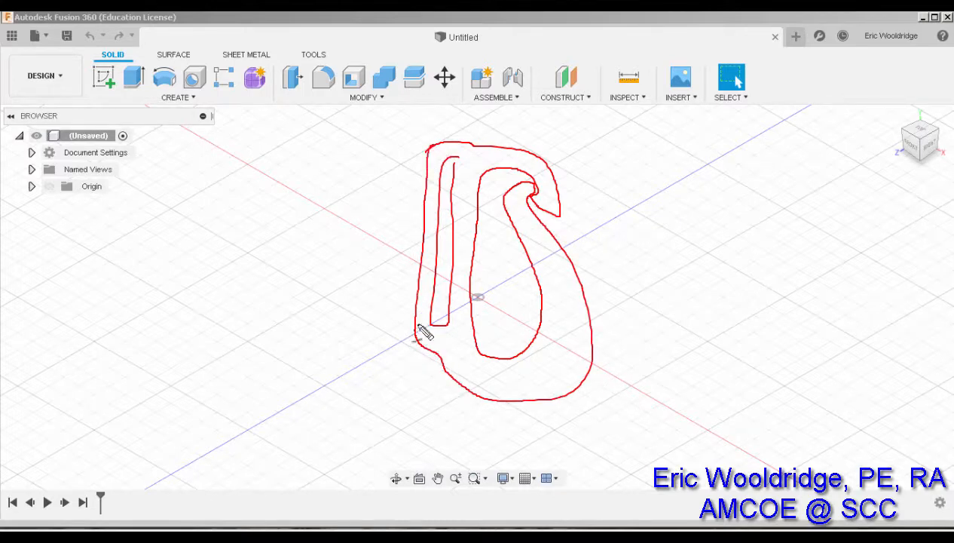
{"action": "mouse_move", "coordinate": [455, 158]}
{"action": "left_mouse_down"}
{"action": "mouse_move", "coordinate": [439, 327]}
{"action": "mouse_move", "coordinate": [446, 164]}
{"action": "mouse_move", "coordinate": [299, 151]}
{"action": "left_mouse_up"}
{"action": "left_click_drag", "start_coordinate": [443, 324], "coordinate": [314, 318]}
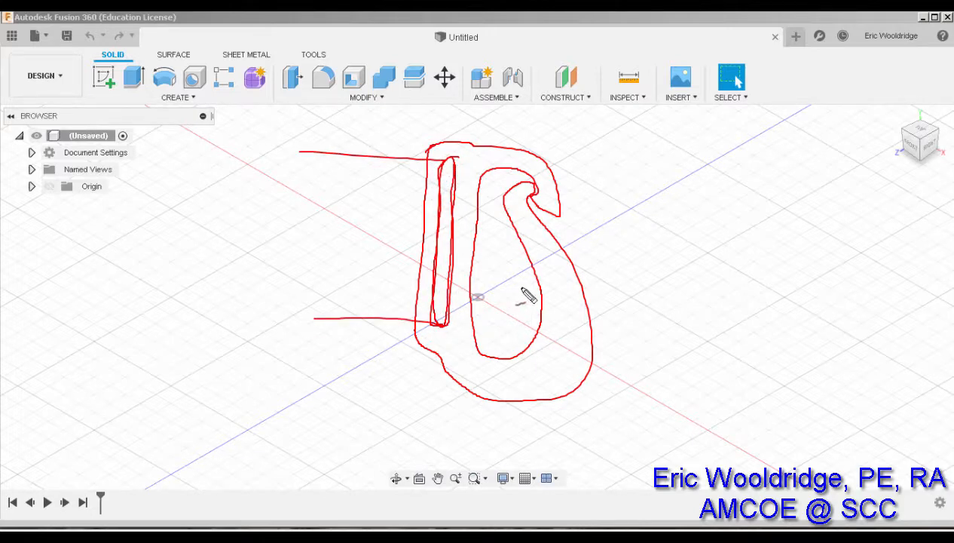
{"action": "mouse_move", "coordinate": [483, 277]}
{"action": "left_mouse_down"}
{"action": "mouse_move", "coordinate": [515, 275]}
{"action": "mouse_move", "coordinate": [503, 281]}
{"action": "mouse_move", "coordinate": [533, 356]}
{"action": "mouse_move", "coordinate": [534, 279]}
{"action": "mouse_move", "coordinate": [515, 259]}
{"action": "mouse_move", "coordinate": [478, 265]}
{"action": "mouse_move", "coordinate": [527, 270]}
{"action": "left_mouse_up"}
{"action": "left_click_drag", "start_coordinate": [530, 196], "coordinate": [512, 184]}
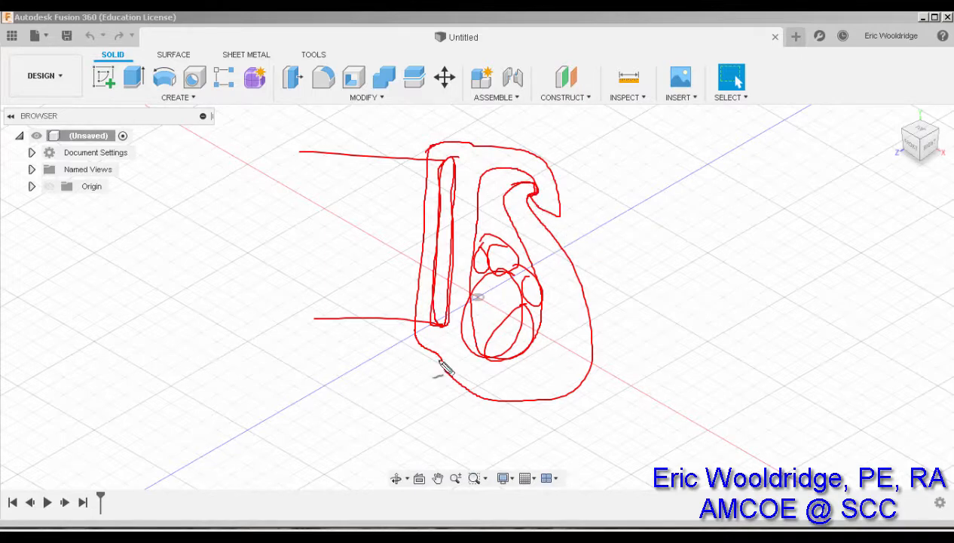
{"action": "left_click_drag", "start_coordinate": [417, 338], "coordinate": [495, 399]}
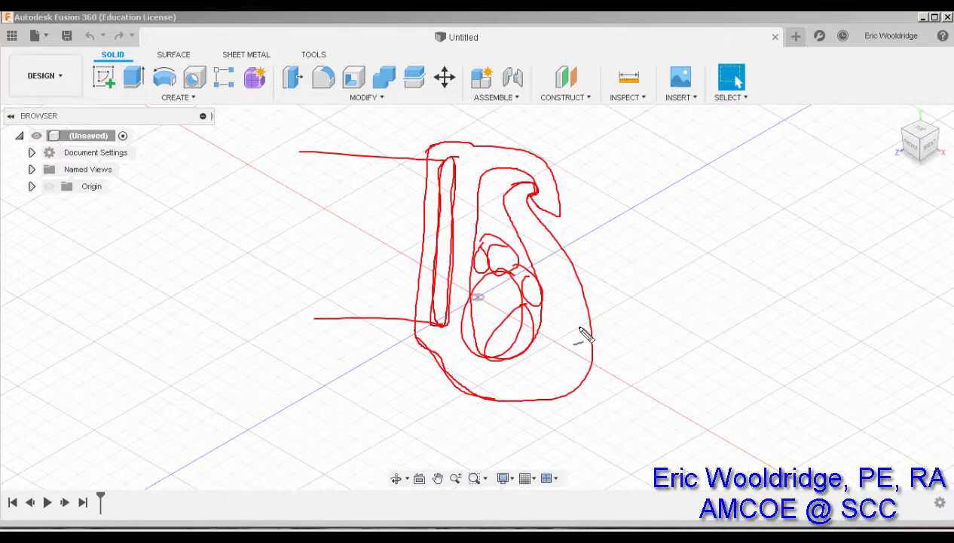
{"action": "key", "text": "Escape"}
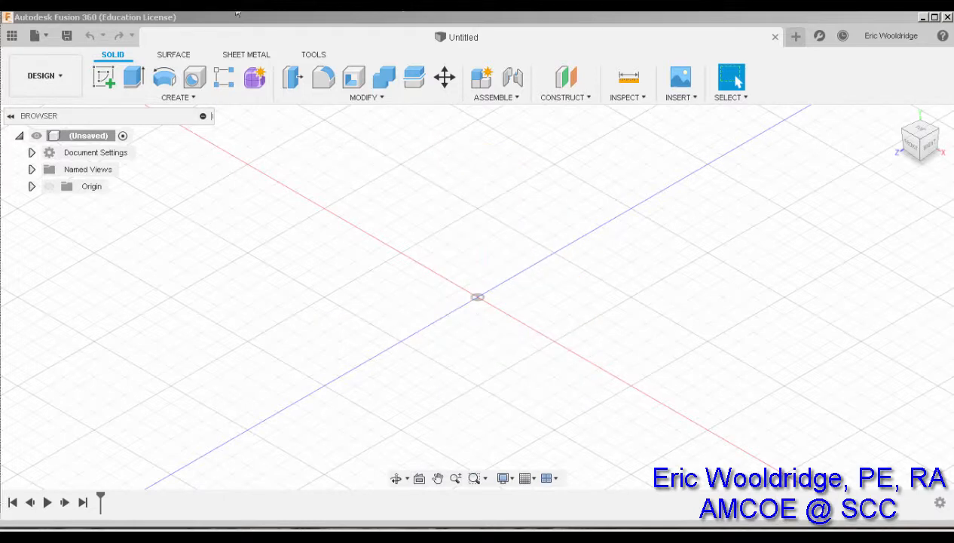
- Switch to Chrome and examine the nylon bullwhip image results, enlarging the Ardour Crafts and Synthetic and Supersonic pictures to compare coil shapes
{"action": "key", "text": "alt+Tab"}
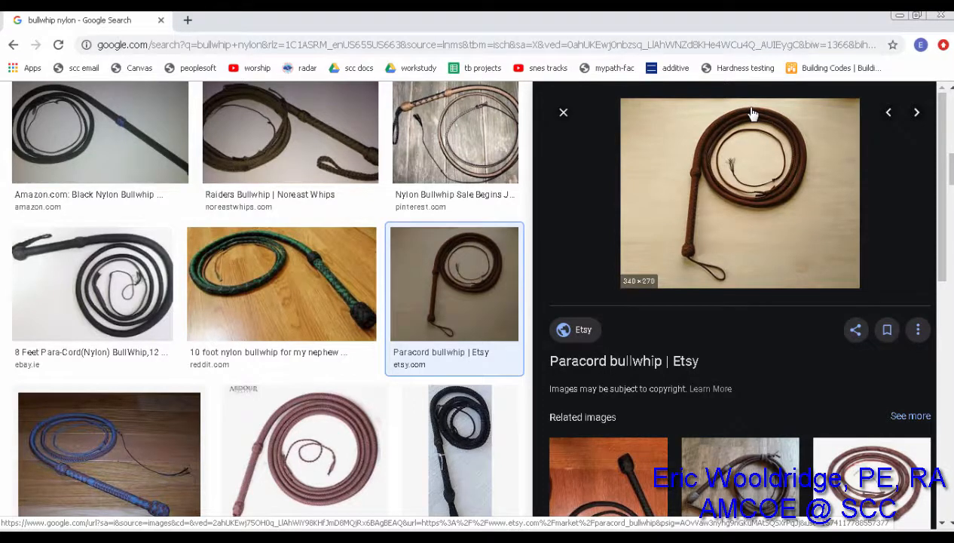
{"action": "left_click", "coordinate": [321, 437]}
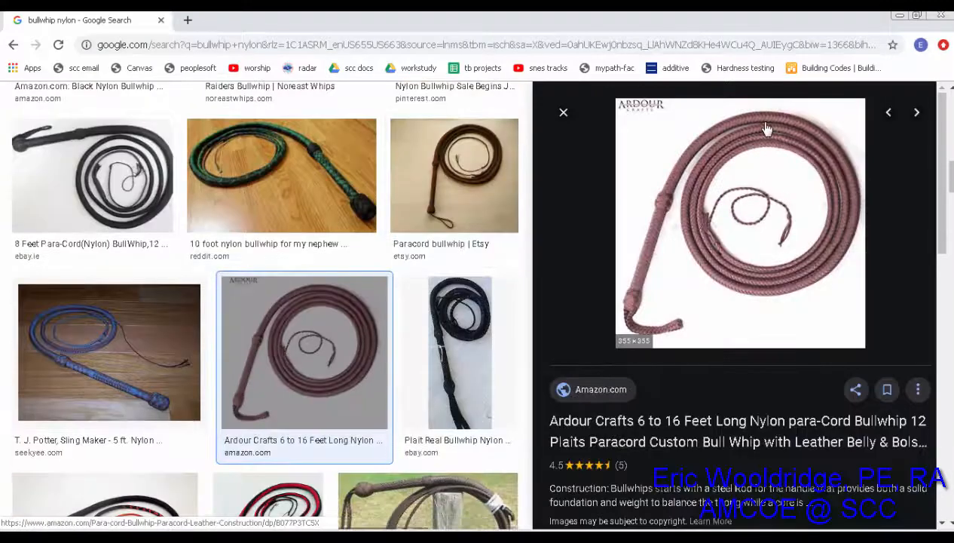
{"action": "left_click", "coordinate": [432, 513]}
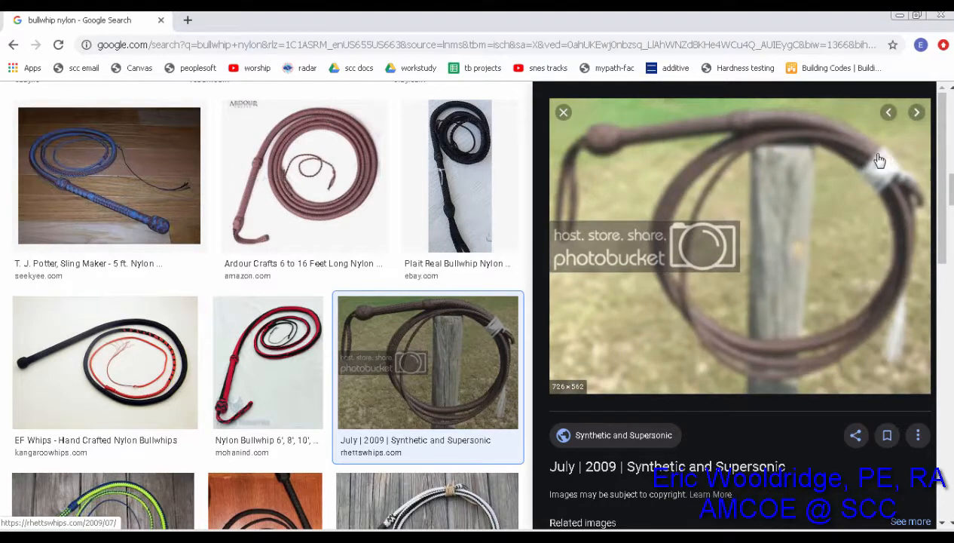
{"action": "left_click", "coordinate": [427, 504]}
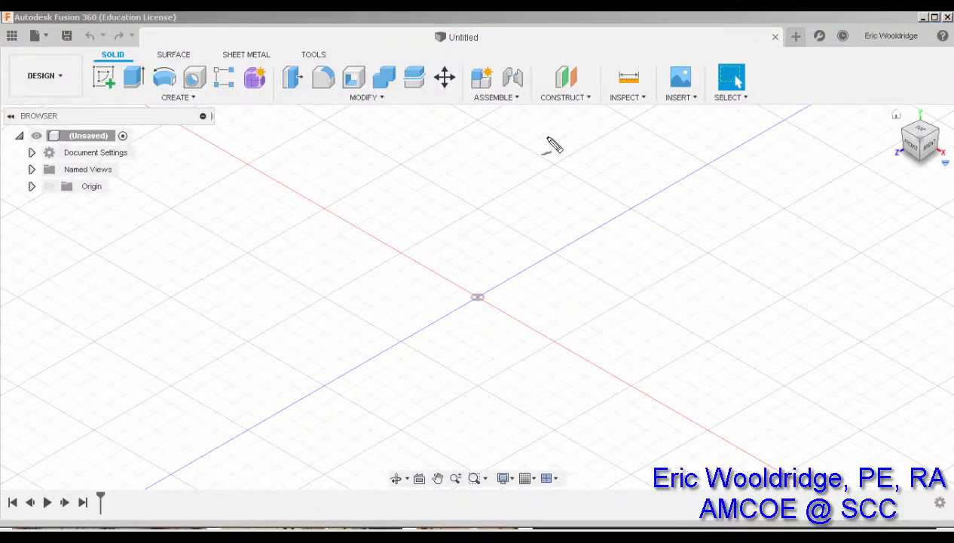
{"action": "mouse_move", "coordinate": [492, 156]}
{"action": "left_mouse_down"}
{"action": "mouse_move", "coordinate": [462, 343]}
{"action": "mouse_move", "coordinate": [491, 144]}
{"action": "left_mouse_up"}
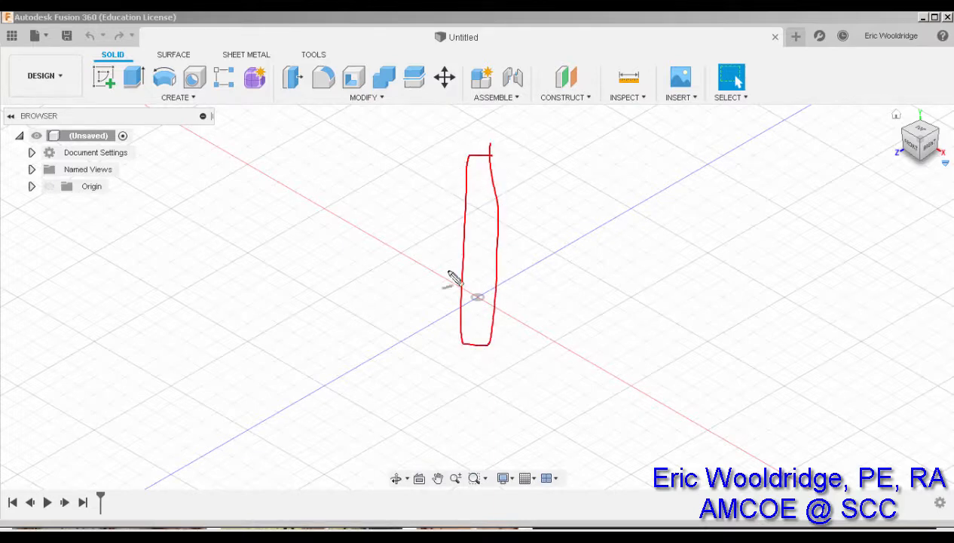
{"action": "left_click_drag", "start_coordinate": [459, 352], "coordinate": [457, 416]}
{"action": "left_click_drag", "start_coordinate": [493, 358], "coordinate": [493, 421]}
{"action": "left_click_drag", "start_coordinate": [441, 384], "coordinate": [509, 383]}
{"action": "mouse_move", "coordinate": [509, 382]}
{"action": "left_mouse_down"}
{"action": "mouse_move", "coordinate": [470, 386]}
{"action": "mouse_move", "coordinate": [505, 439]}
{"action": "mouse_move", "coordinate": [516, 446]}
{"action": "mouse_move", "coordinate": [550, 420]}
{"action": "left_mouse_up"}
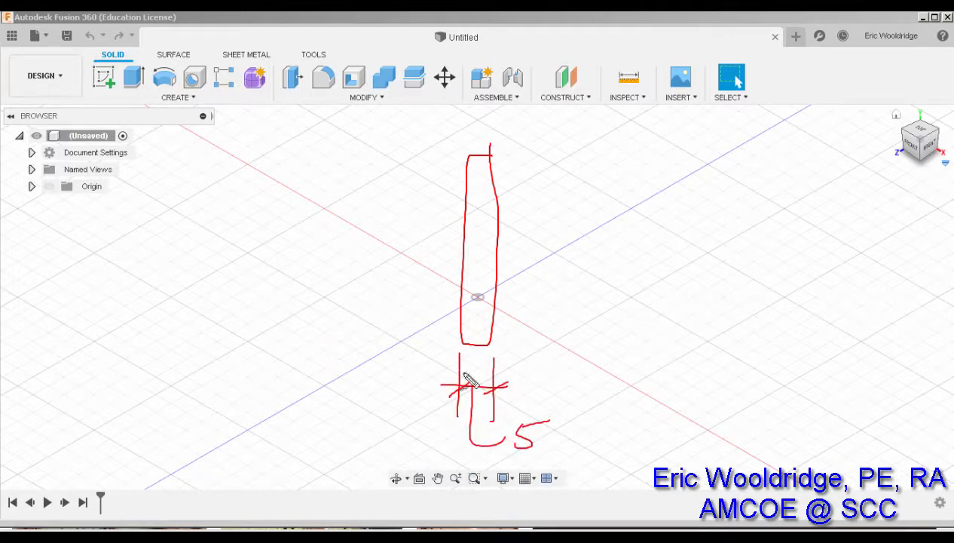
{"action": "left_click_drag", "start_coordinate": [383, 349], "coordinate": [440, 349]}
{"action": "mouse_move", "coordinate": [446, 145]}
{"action": "left_mouse_down"}
{"action": "mouse_move", "coordinate": [406, 142]}
{"action": "mouse_move", "coordinate": [413, 326]}
{"action": "mouse_move", "coordinate": [422, 333]}
{"action": "left_mouse_up"}
{"action": "left_click_drag", "start_coordinate": [412, 158], "coordinate": [428, 154]}
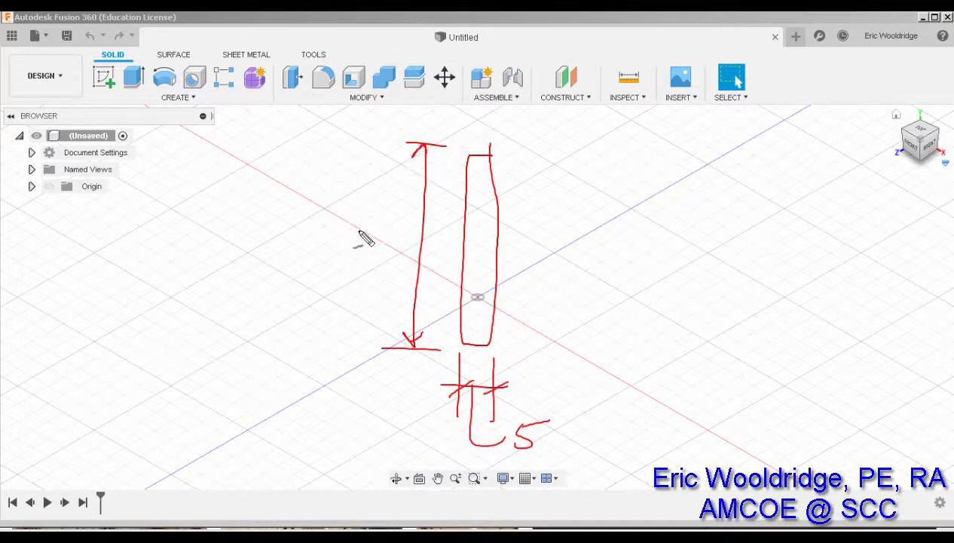
{"action": "mouse_move", "coordinate": [368, 228]}
{"action": "left_mouse_down"}
{"action": "mouse_move", "coordinate": [358, 241]}
{"action": "mouse_move", "coordinate": [380, 230]}
{"action": "left_mouse_up"}
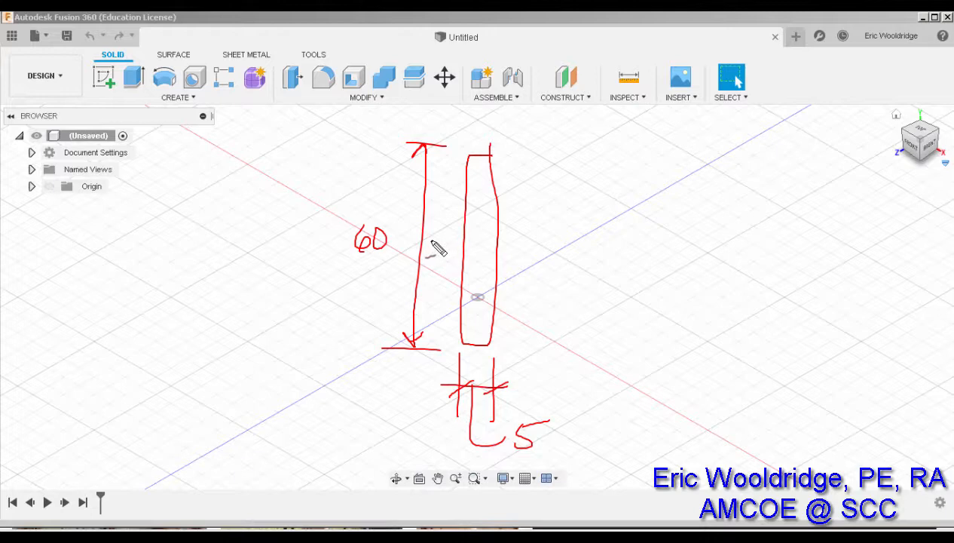
{"action": "mouse_move", "coordinate": [681, 246]}
{"action": "left_mouse_down"}
{"action": "mouse_move", "coordinate": [701, 234]}
{"action": "mouse_move", "coordinate": [673, 356]}
{"action": "mouse_move", "coordinate": [773, 358]}
{"action": "mouse_move", "coordinate": [733, 235]}
{"action": "mouse_move", "coordinate": [682, 247]}
{"action": "left_mouse_up"}
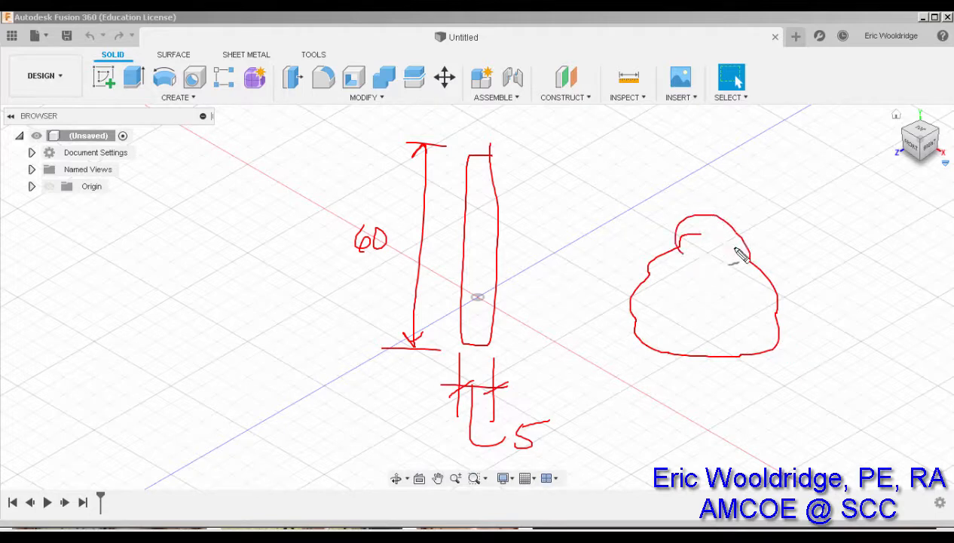
{"action": "mouse_move", "coordinate": [737, 256]}
{"action": "left_mouse_down"}
{"action": "mouse_move", "coordinate": [673, 276]}
{"action": "mouse_move", "coordinate": [686, 366]}
{"action": "mouse_move", "coordinate": [673, 292]}
{"action": "left_mouse_up"}
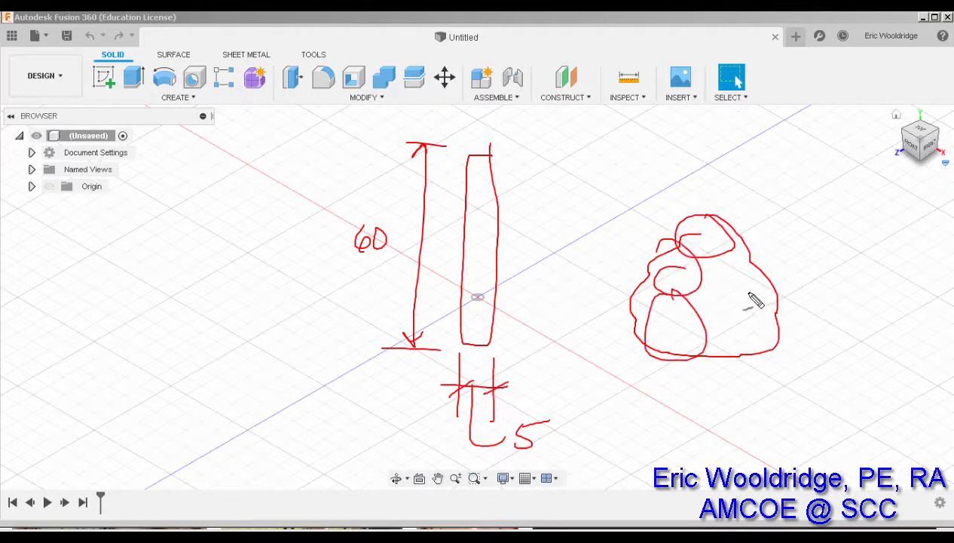
{"action": "mouse_move", "coordinate": [754, 302]}
{"action": "left_mouse_down"}
{"action": "mouse_move", "coordinate": [712, 267]}
{"action": "mouse_move", "coordinate": [763, 309]}
{"action": "left_mouse_up"}
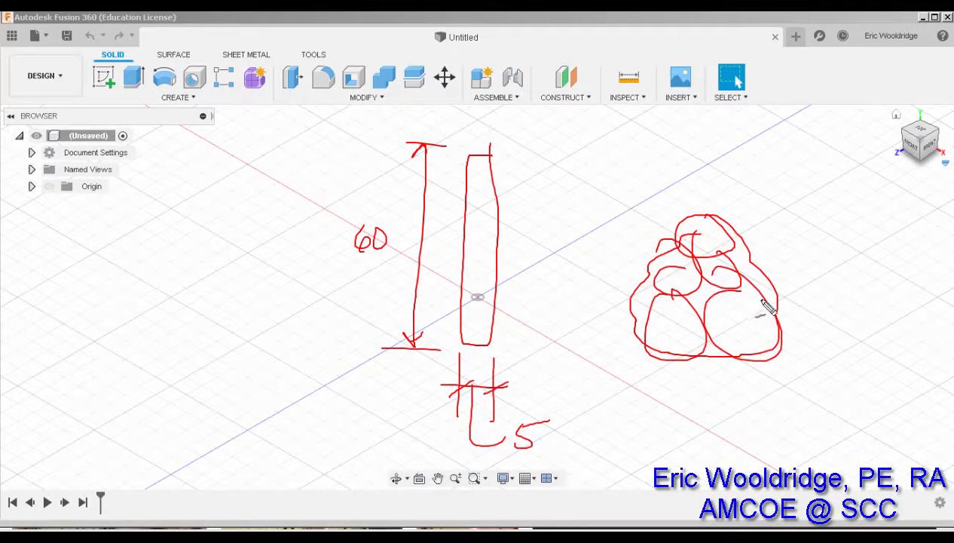
{"action": "mouse_move", "coordinate": [720, 223]}
{"action": "left_mouse_down"}
{"action": "mouse_move", "coordinate": [649, 329]}
{"action": "mouse_move", "coordinate": [701, 217]}
{"action": "left_mouse_up"}
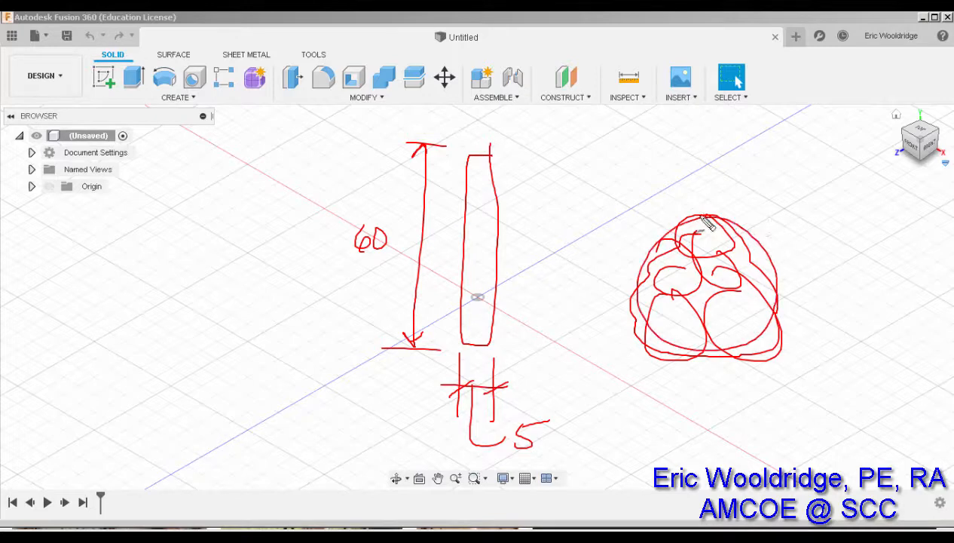
{"action": "mouse_move", "coordinate": [756, 238]}
{"action": "left_mouse_down"}
{"action": "mouse_move", "coordinate": [838, 193]}
{"action": "mouse_move", "coordinate": [832, 240]}
{"action": "left_mouse_up"}
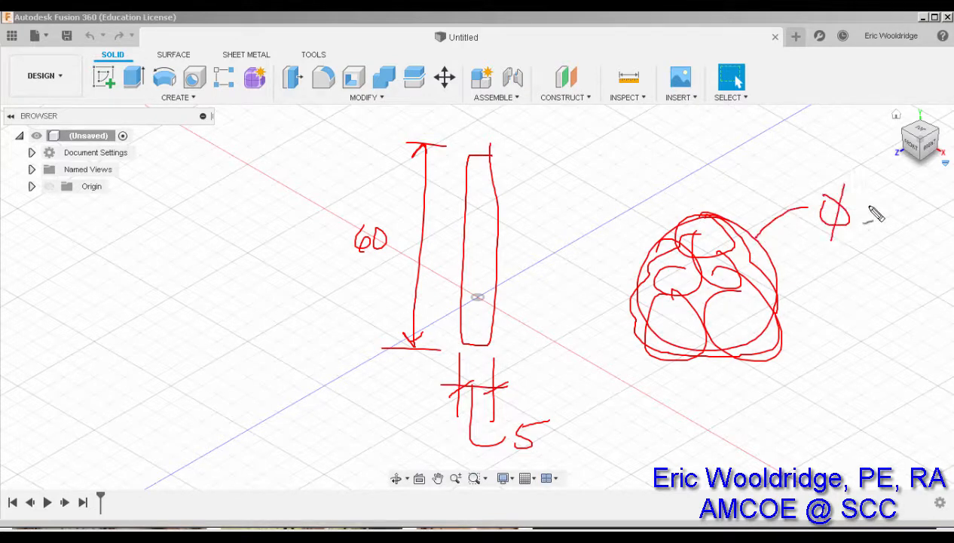
{"action": "mouse_move", "coordinate": [884, 213]}
{"action": "left_mouse_down"}
{"action": "mouse_move", "coordinate": [882, 232]}
{"action": "mouse_move", "coordinate": [902, 214]}
{"action": "left_mouse_up"}
{"action": "mouse_move", "coordinate": [769, 215]}
{"action": "left_mouse_down"}
{"action": "mouse_move", "coordinate": [759, 237]}
{"action": "mouse_move", "coordinate": [777, 234]}
{"action": "left_mouse_up"}
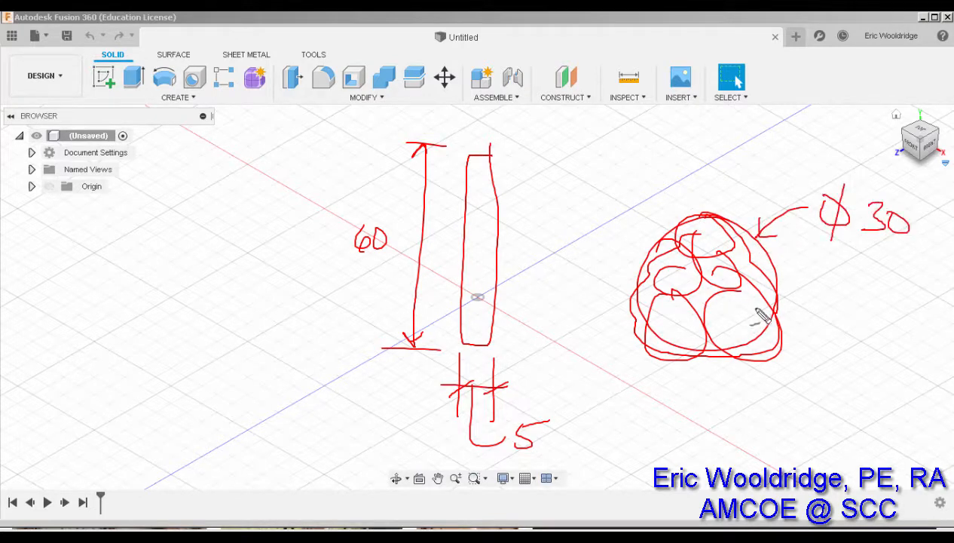
{"action": "mouse_move", "coordinate": [755, 320]}
{"action": "left_mouse_down"}
{"action": "mouse_move", "coordinate": [697, 237]}
{"action": "mouse_move", "coordinate": [667, 235]}
{"action": "mouse_move", "coordinate": [634, 332]}
{"action": "mouse_move", "coordinate": [774, 312]}
{"action": "mouse_move", "coordinate": [686, 188]}
{"action": "mouse_move", "coordinate": [678, 194]}
{"action": "mouse_move", "coordinate": [779, 315]}
{"action": "mouse_move", "coordinate": [645, 346]}
{"action": "mouse_move", "coordinate": [687, 202]}
{"action": "mouse_move", "coordinate": [647, 251]}
{"action": "mouse_move", "coordinate": [731, 367]}
{"action": "mouse_move", "coordinate": [774, 239]}
{"action": "left_mouse_up"}
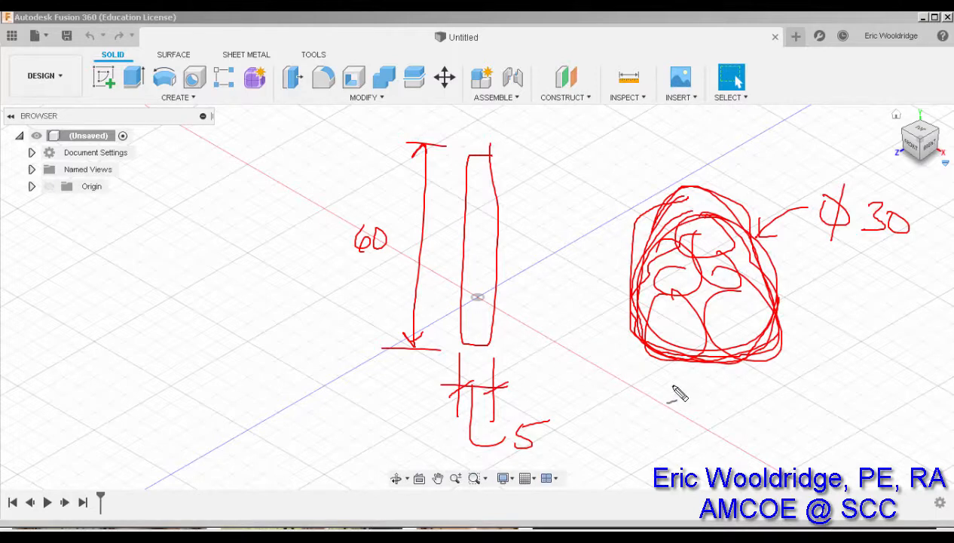
{"action": "key", "text": "Escape"}
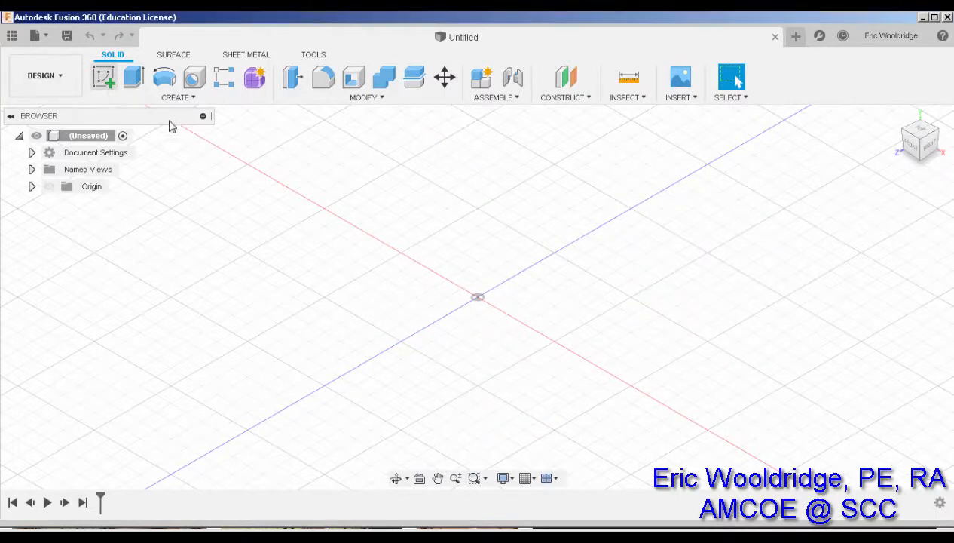
- Create a sketch on the horizontal ground plane and draw an upright rectangle 60 mm high and 5 mm wide beside the origin
{"action": "left_click", "coordinate": [104, 76]}
{"action": "left_click", "coordinate": [498, 337]}
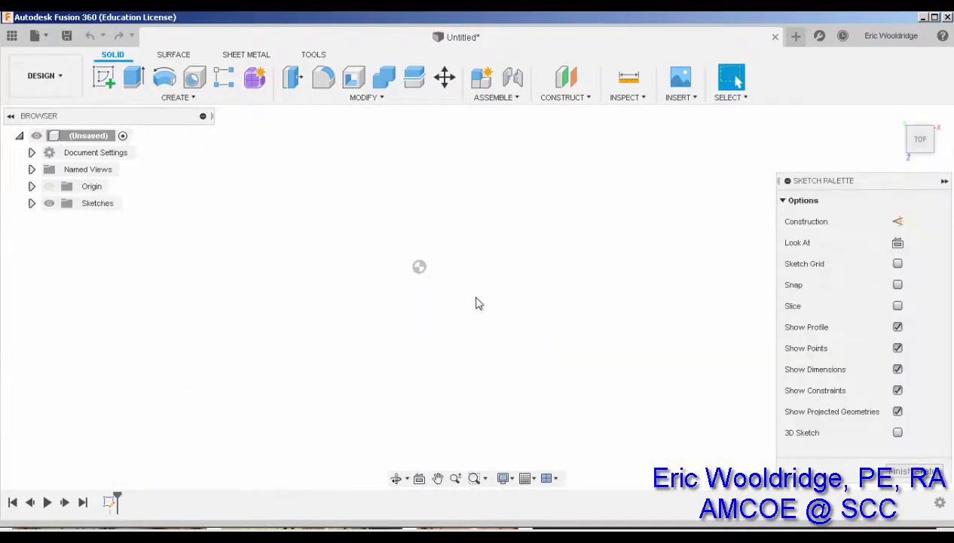
{"action": "left_click", "coordinate": [133, 76]}
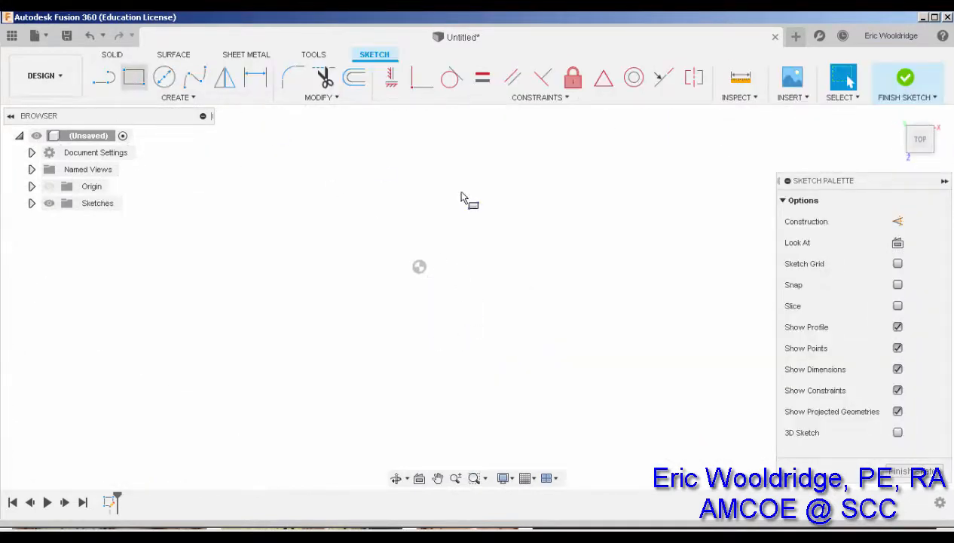
{"action": "left_click", "coordinate": [497, 208]}
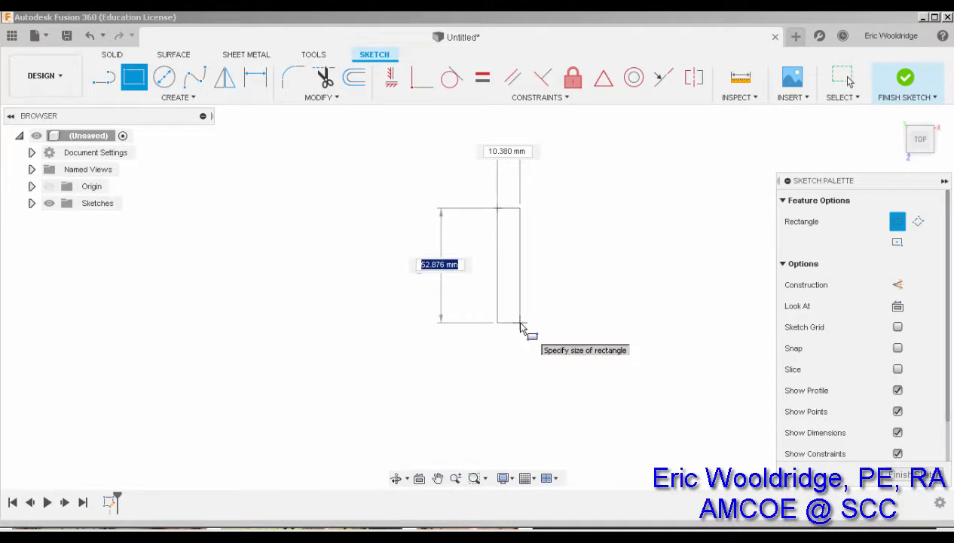
{"action": "type", "text": "60"}
{"action": "key", "text": "Tab"}
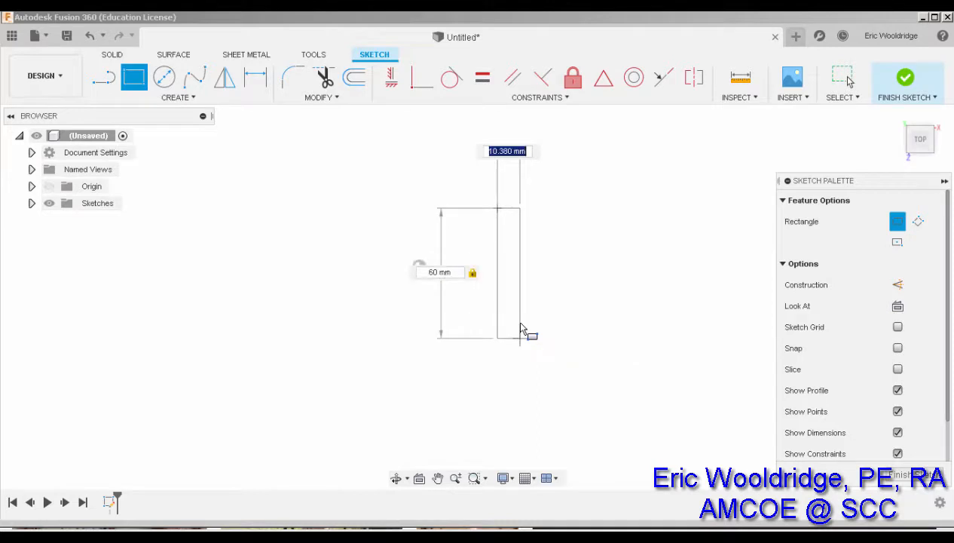
{"action": "type", "text": "5"}
{"action": "key", "text": "Return"}
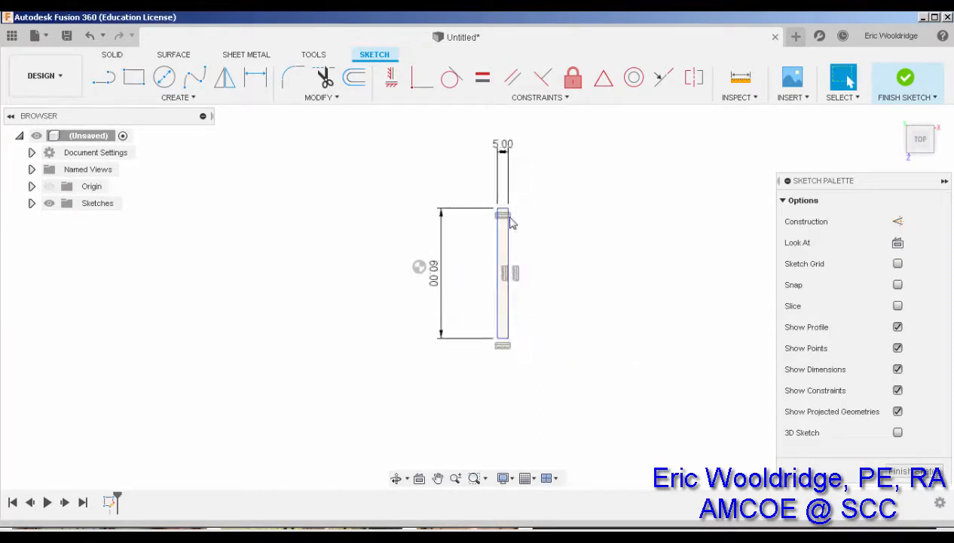
- Convert all four lines of the 60 by 5 mm rectangle to construction geometry
{"action": "scroll", "coordinate": [529, 239], "scroll_direction": "up", "scroll_amount": 1}
{"action": "middle_click_drag", "start_coordinate": [528, 240], "coordinate": [512, 258]}
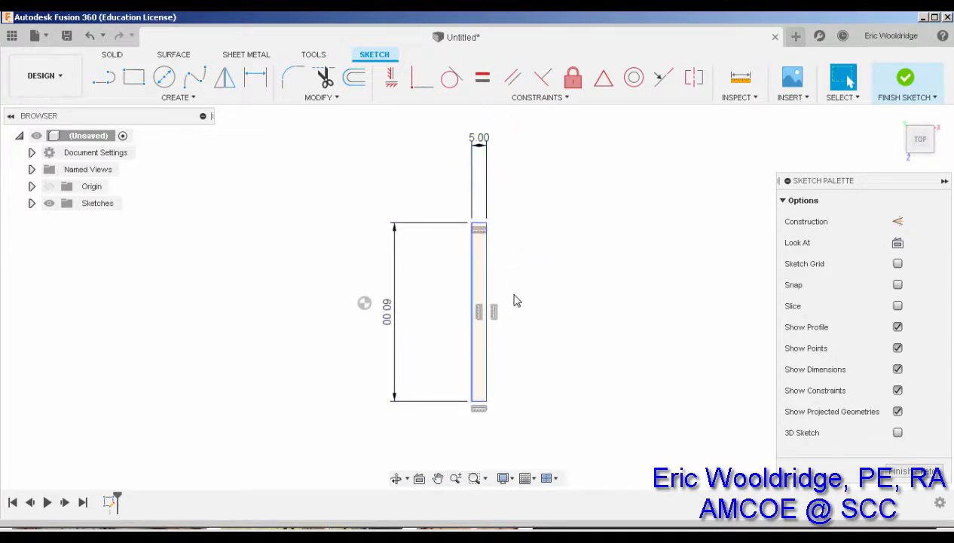
{"action": "middle_click_drag", "start_coordinate": [516, 300], "coordinate": [513, 294]}
{"action": "scroll", "coordinate": [517, 247], "scroll_direction": "up", "scroll_amount": 1}
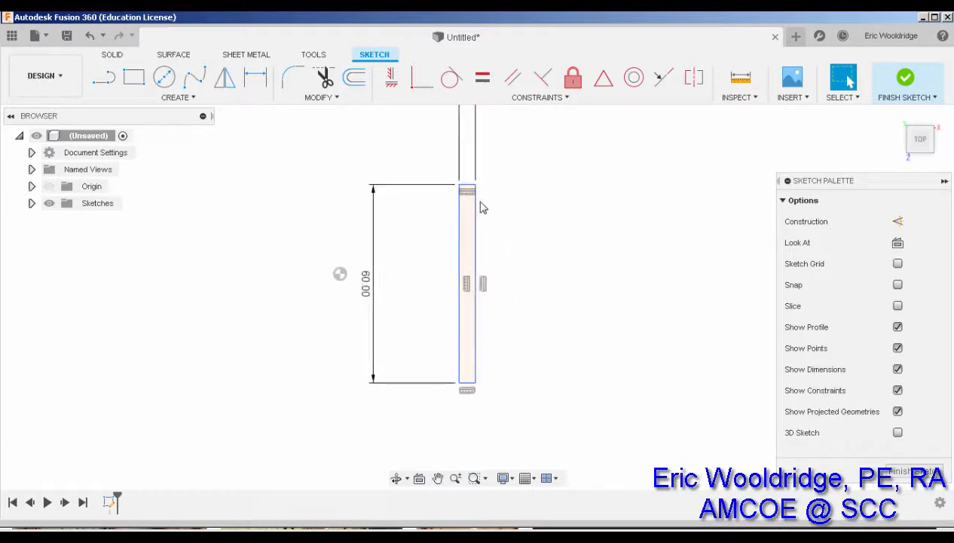
{"action": "middle_click_drag", "start_coordinate": [469, 191], "coordinate": [468, 219]}
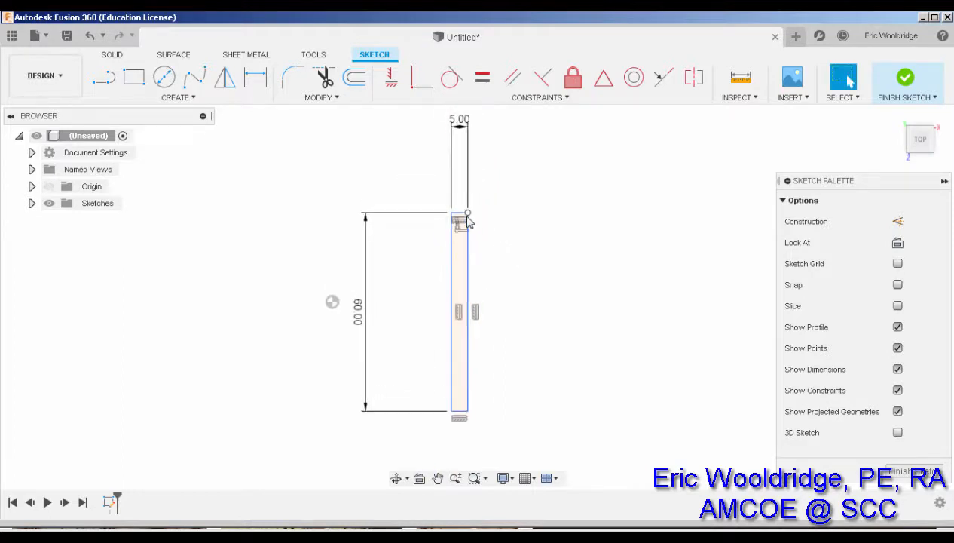
{"action": "left_click", "coordinate": [468, 244]}
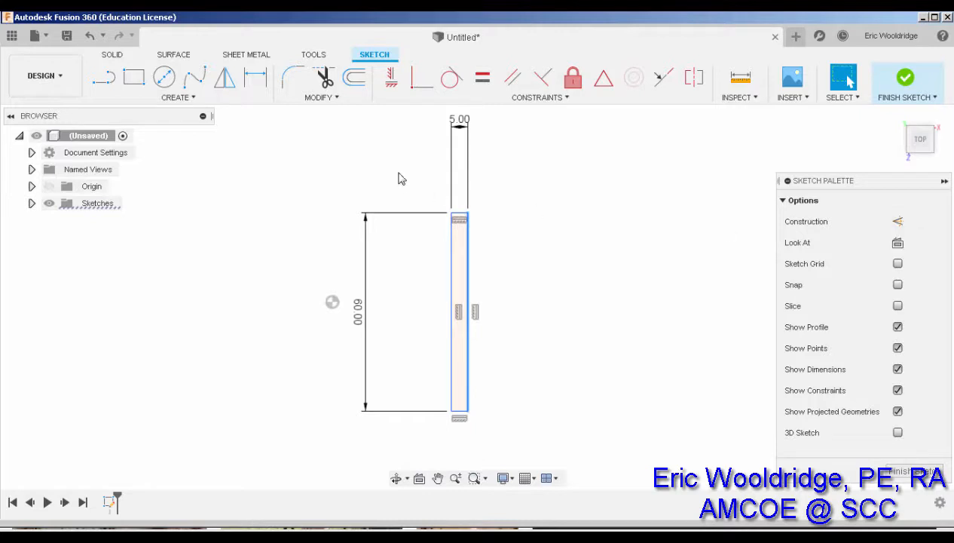
{"action": "left_click_drag", "start_coordinate": [498, 420], "coordinate": [522, 426]}
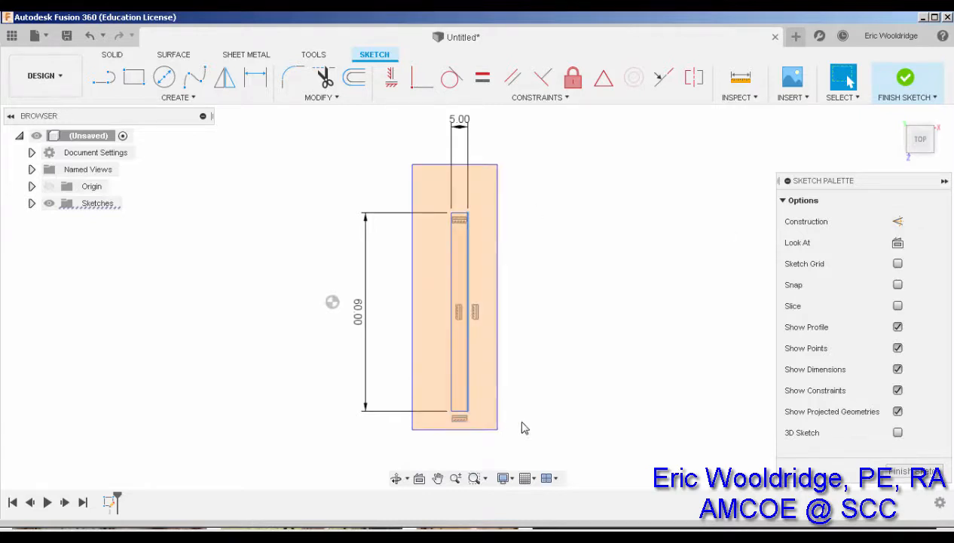
{"action": "left_click", "coordinate": [897, 220]}
{"action": "left_click", "coordinate": [614, 276]}
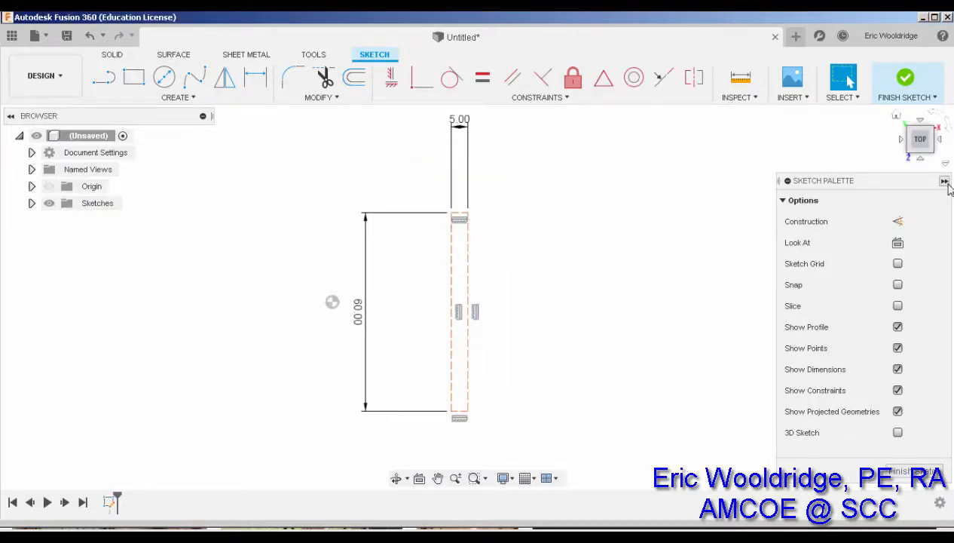
- Draw a circle beside the lower half of the rectangle, opposite the origin, and set its diameter to 30 mm
{"action": "mouse_move", "coordinate": [534, 279]}
{"action": "middle_mouse_down"}
{"action": "mouse_move", "coordinate": [511, 279]}
{"action": "mouse_move", "coordinate": [478, 232]}
{"action": "middle_mouse_up"}
{"action": "scroll", "coordinate": [479, 231], "scroll_direction": "down", "scroll_amount": 1}
{"action": "left_click", "coordinate": [164, 76]}
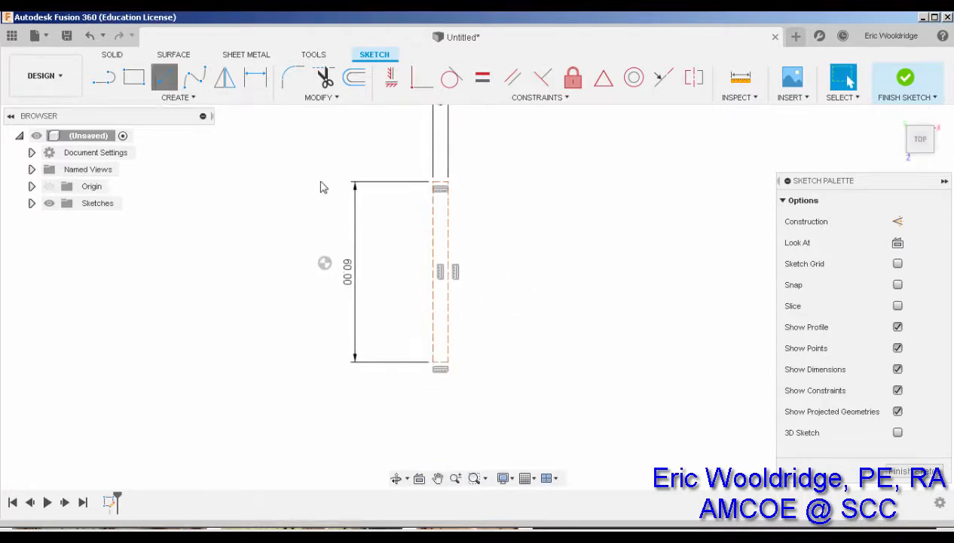
{"action": "left_click", "coordinate": [521, 331]}
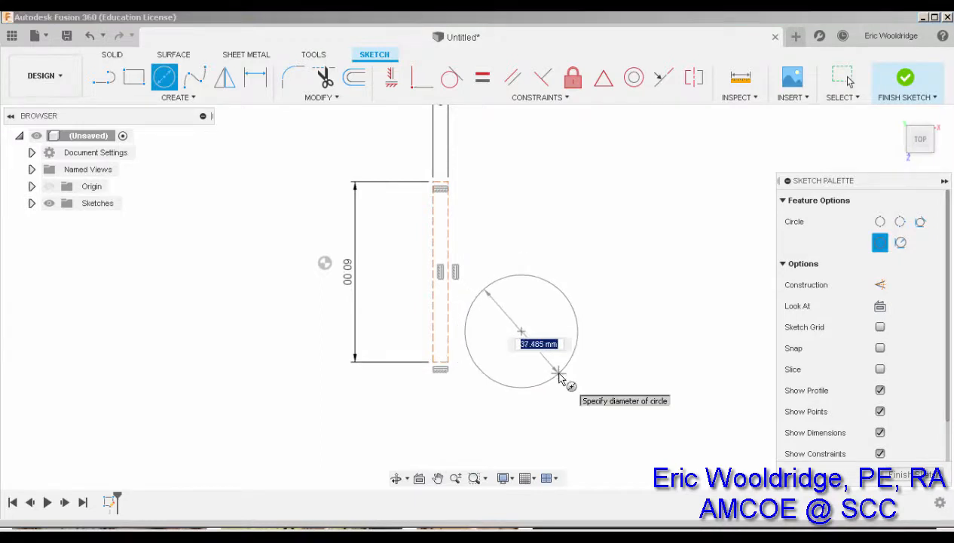
{"action": "left_click", "coordinate": [560, 378]}
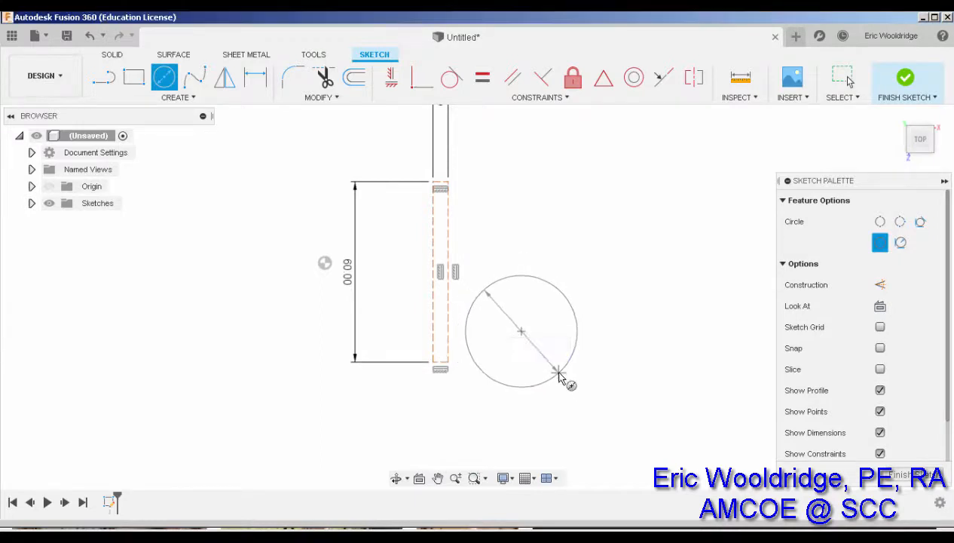
{"action": "key", "text": "d"}
{"action": "left_click", "coordinate": [579, 330]}
{"action": "left_click", "coordinate": [633, 280]}
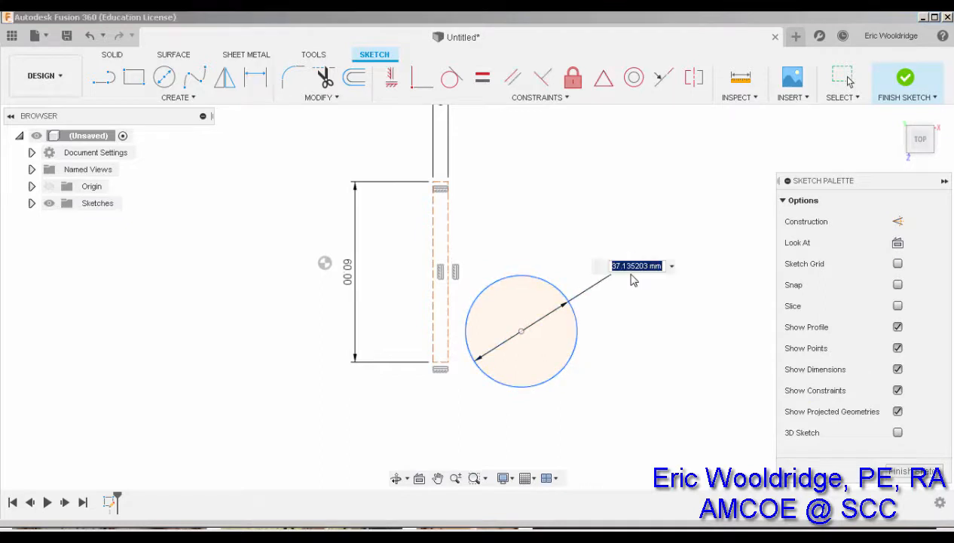
{"action": "type", "text": "30"}
{"action": "key", "text": "Return"}
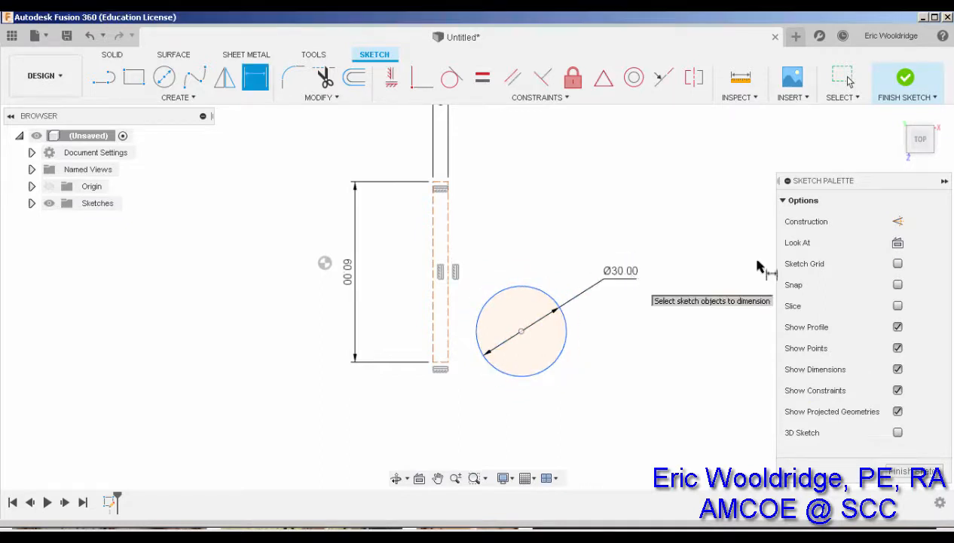
- Try to convert the 30 mm circle to construction geometry
{"action": "left_click", "coordinate": [897, 221]}
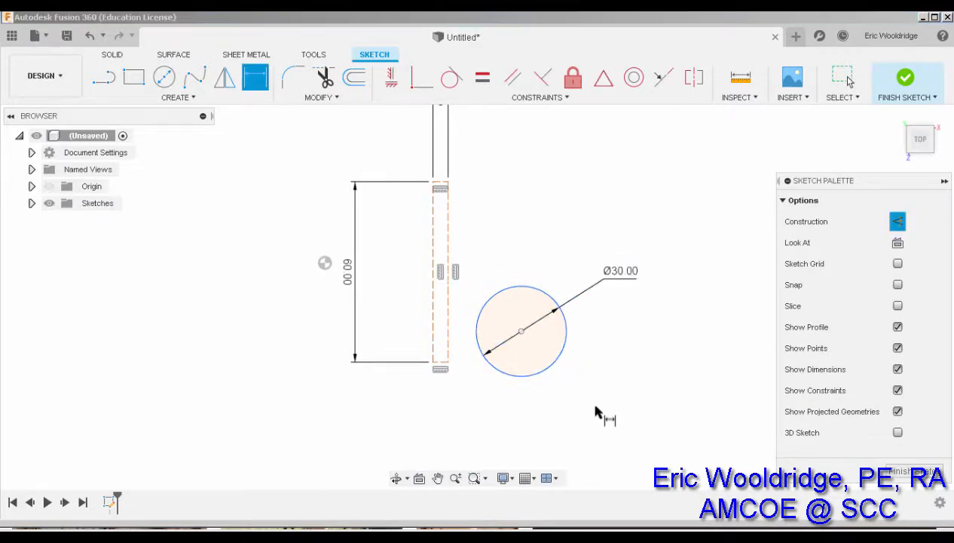
{"action": "left_click", "coordinate": [565, 335]}
{"action": "left_click", "coordinate": [897, 221]}
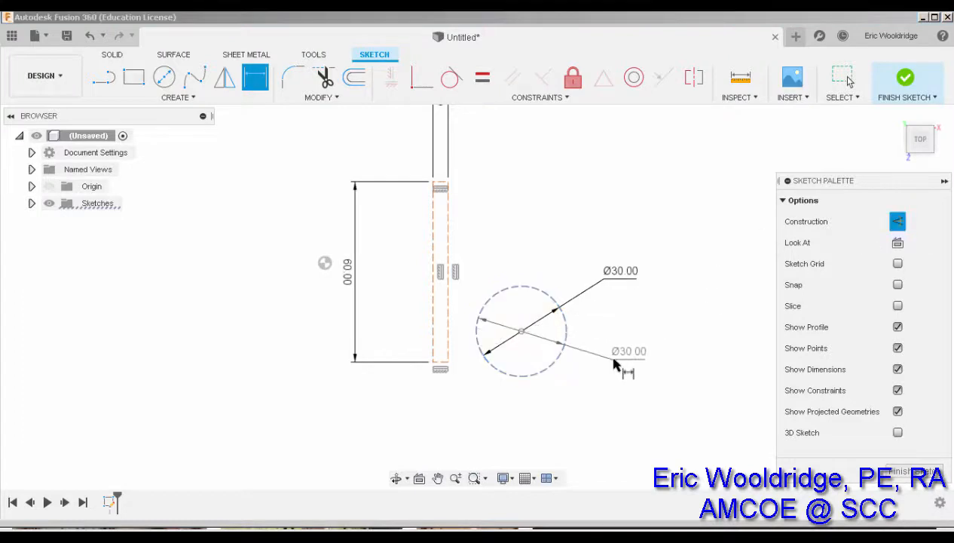
{"action": "key", "text": "Escape"}
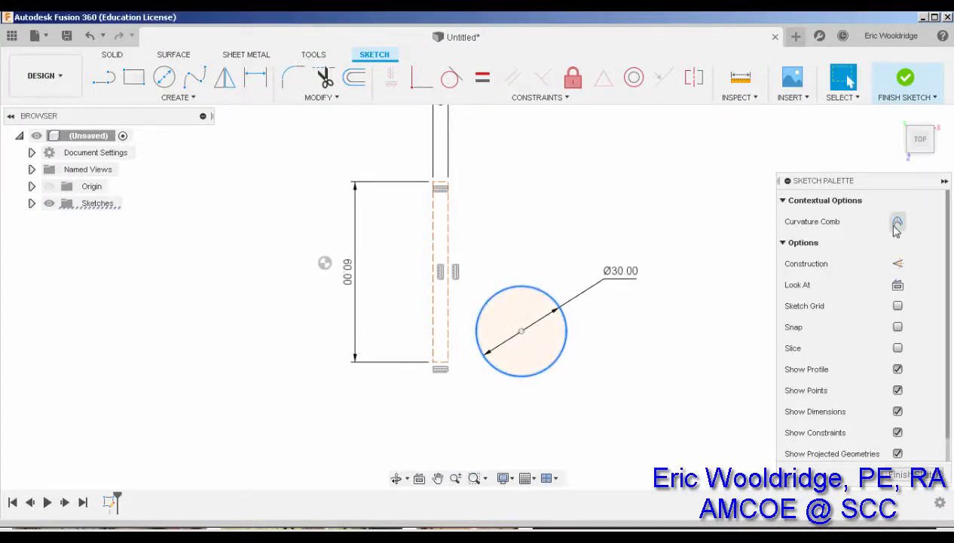
{"action": "left_click", "coordinate": [729, 260]}
{"action": "left_click", "coordinate": [561, 329]}
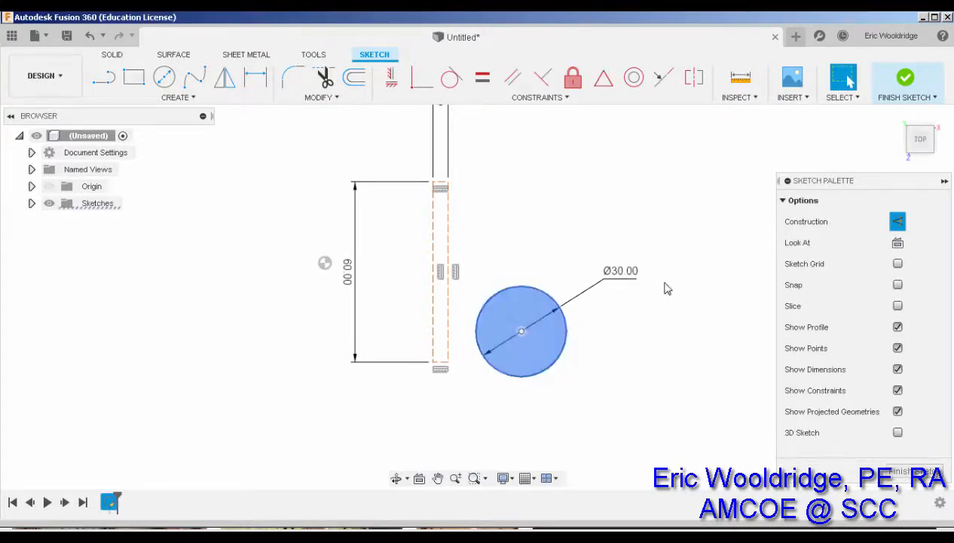
{"action": "left_click", "coordinate": [897, 220]}
{"action": "left_click", "coordinate": [610, 338]}
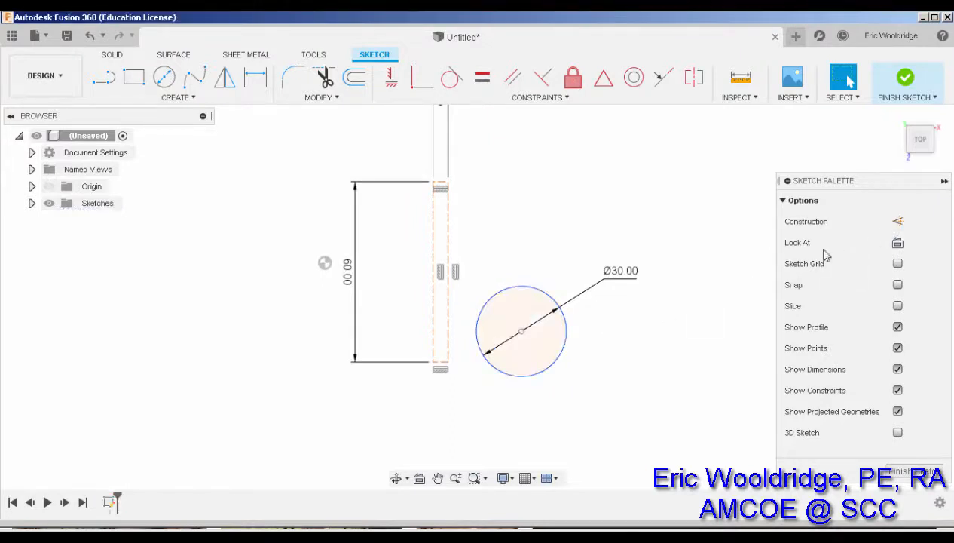
- Convert the 30 mm circle beside the rectangle to dashed construction geometry
{"action": "left_click", "coordinate": [567, 330]}
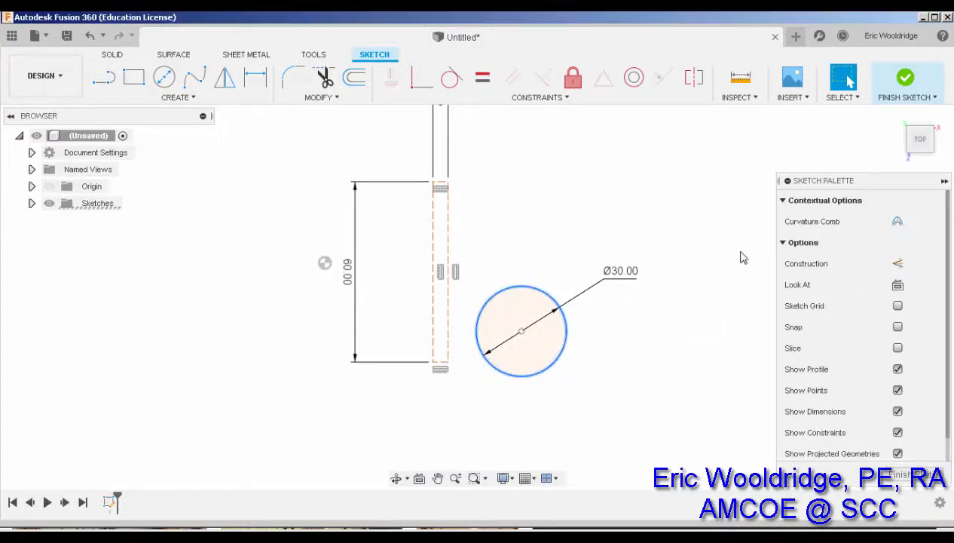
{"action": "left_click", "coordinate": [896, 264]}
{"action": "left_click", "coordinate": [624, 350]}
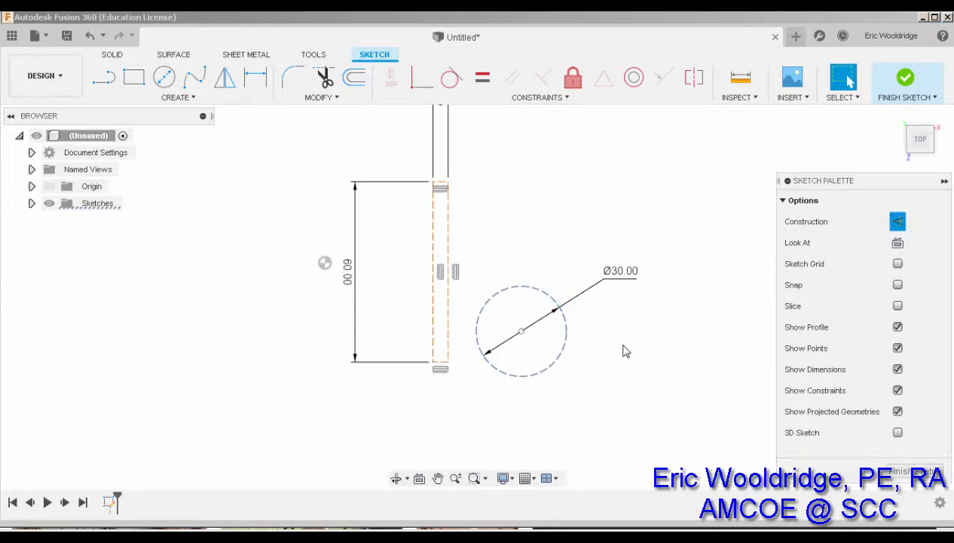
- Move the construction circle slightly closer to the rectangle and up, leaving a narrow gap between them
{"action": "middle_click_drag", "start_coordinate": [624, 350], "coordinate": [635, 354]}
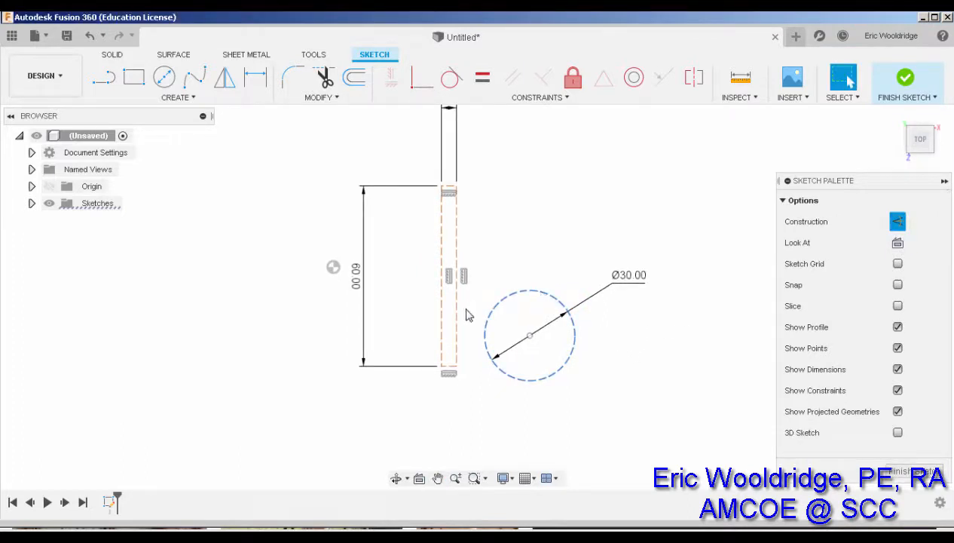
{"action": "left_click_drag", "start_coordinate": [513, 298], "coordinate": [493, 298]}
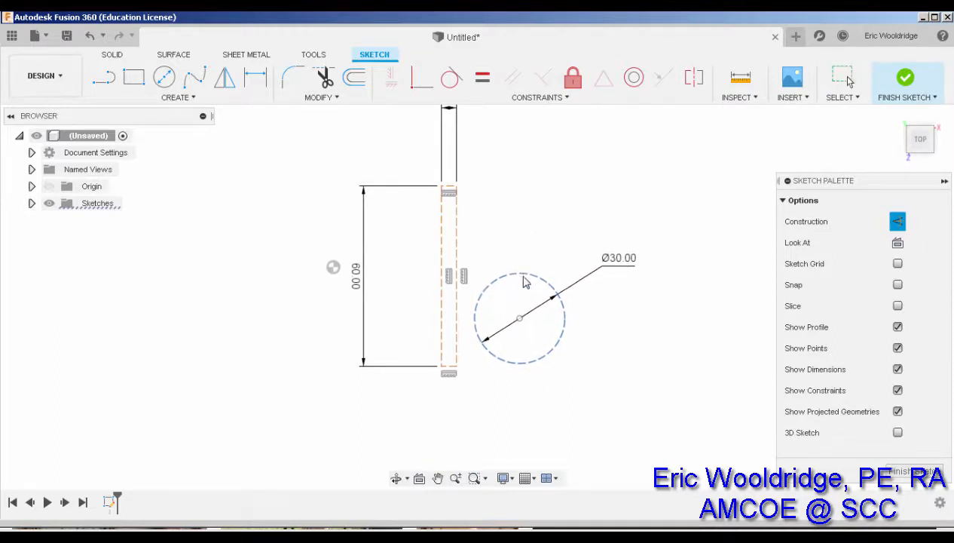
{"action": "left_click", "coordinate": [591, 359]}
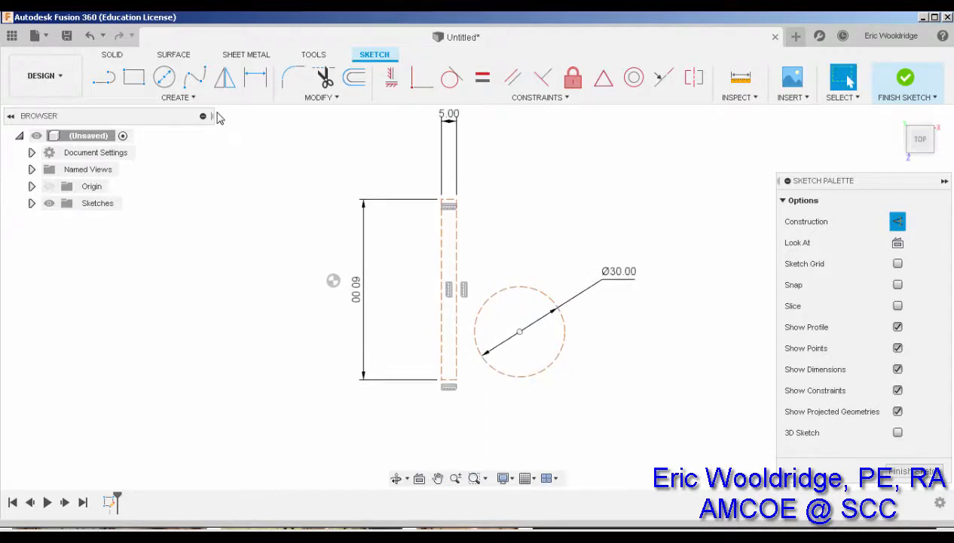
- Draw an open spline from above the rectangle down its left side, beneath both shapes and up around the circle, and make it normal geometry
{"action": "left_click", "coordinate": [195, 76]}
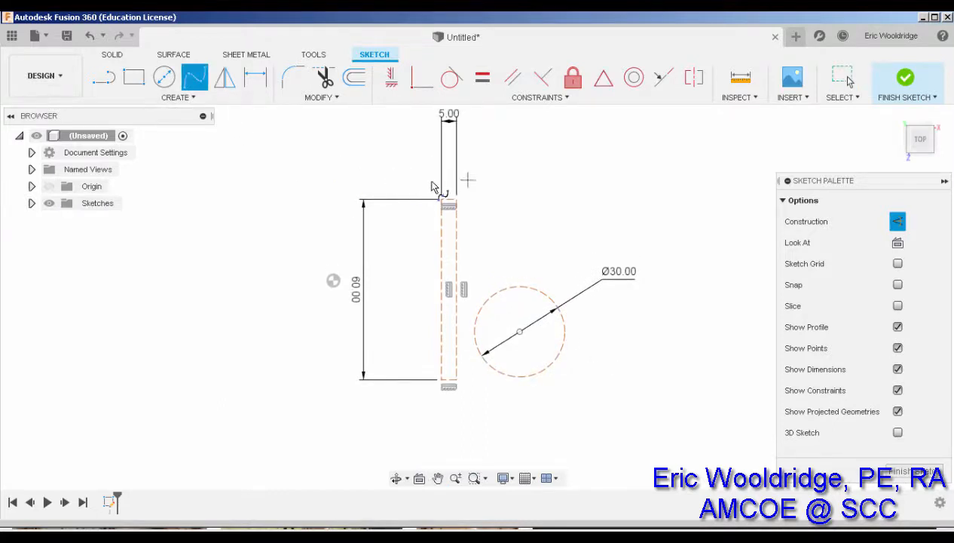
{"action": "left_click", "coordinate": [432, 181]}
{"action": "left_click", "coordinate": [426, 208]}
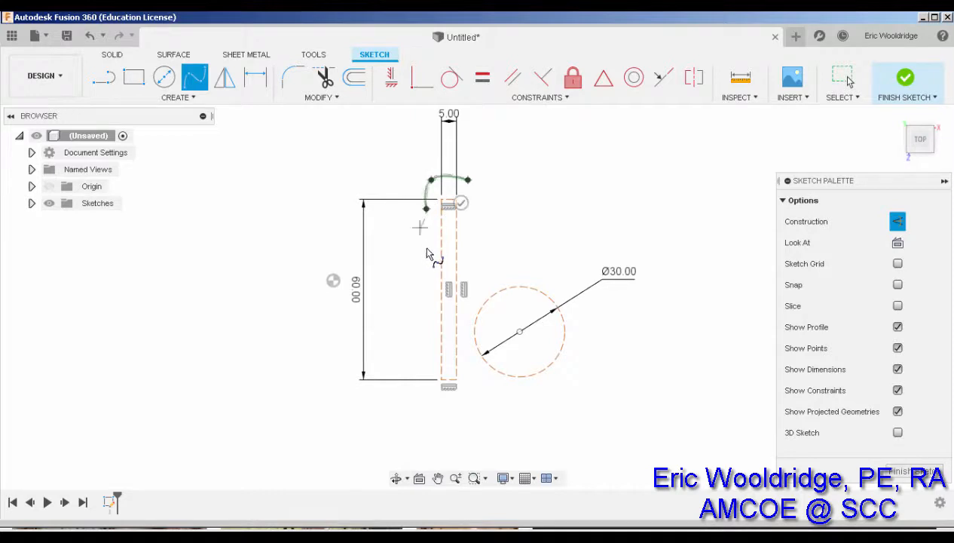
{"action": "left_click", "coordinate": [426, 259]}
{"action": "left_click", "coordinate": [424, 321]}
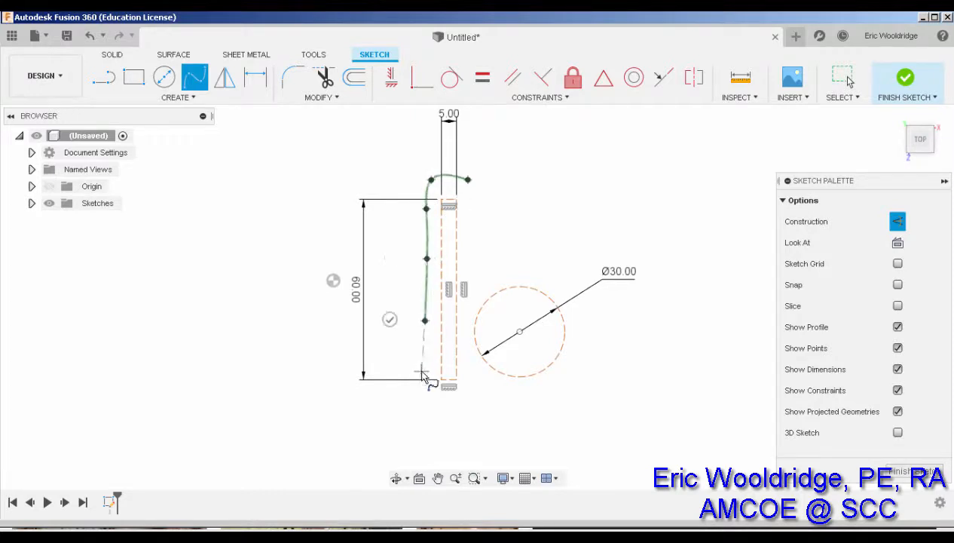
{"action": "left_click", "coordinate": [421, 370]}
{"action": "left_click", "coordinate": [436, 396]}
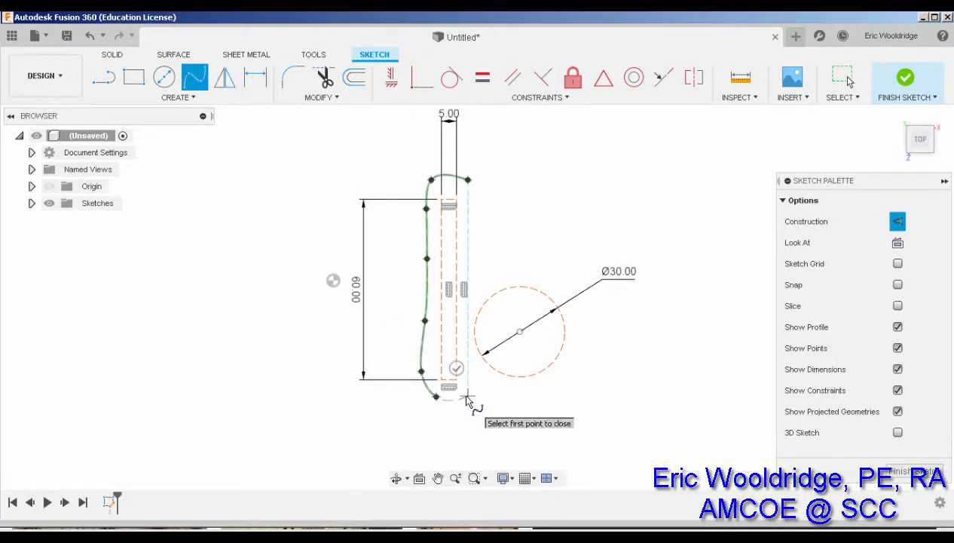
{"action": "left_click", "coordinate": [468, 394]}
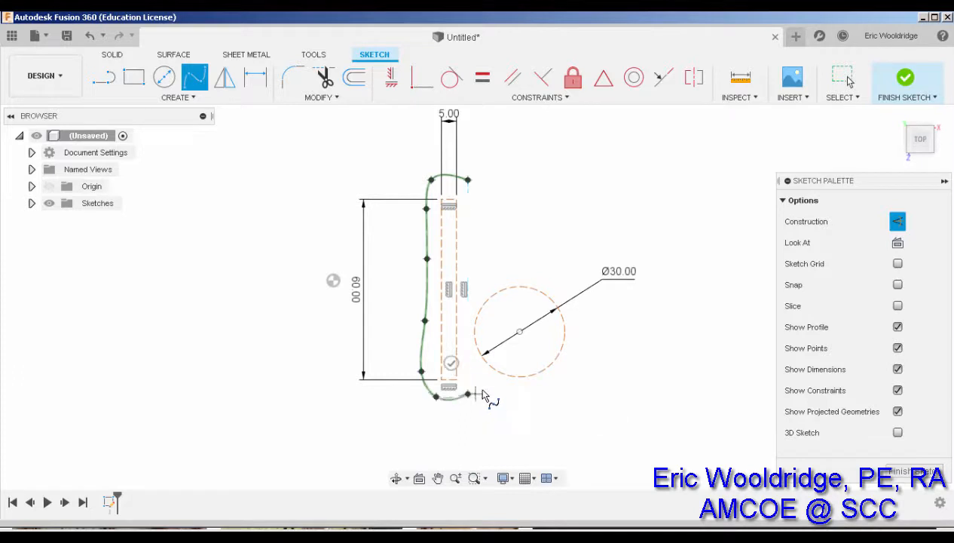
{"action": "left_click", "coordinate": [487, 394]}
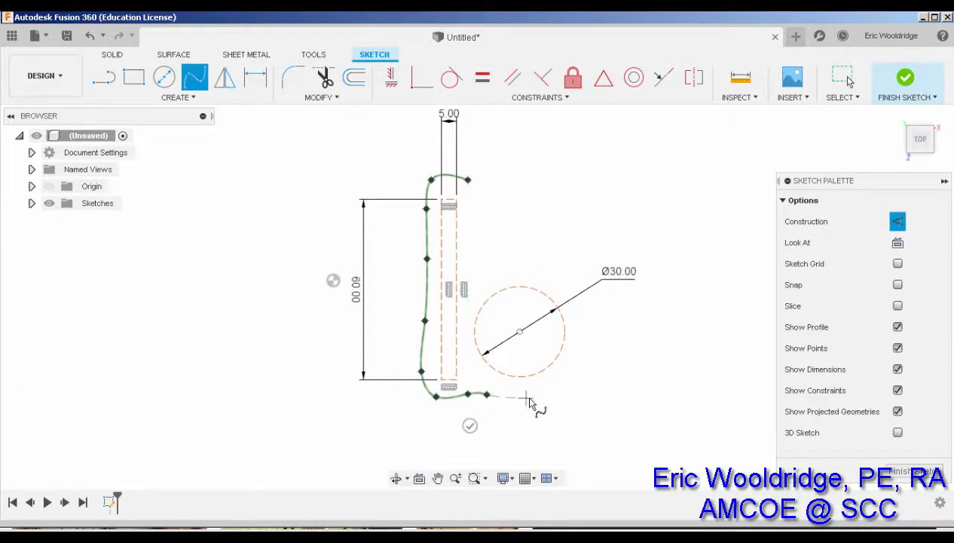
{"action": "left_click", "coordinate": [529, 397]}
{"action": "left_click", "coordinate": [577, 381]}
{"action": "left_click", "coordinate": [589, 349]}
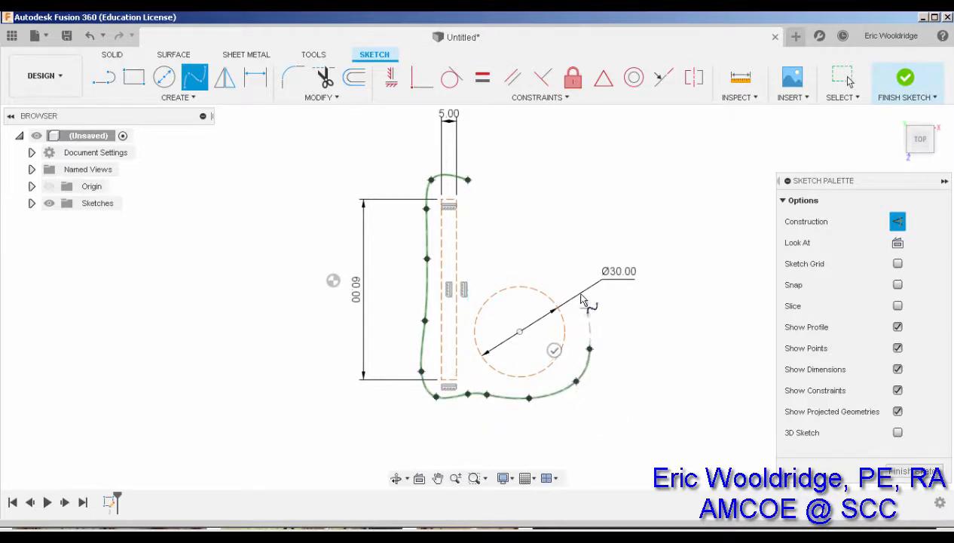
{"action": "left_click", "coordinate": [581, 293]}
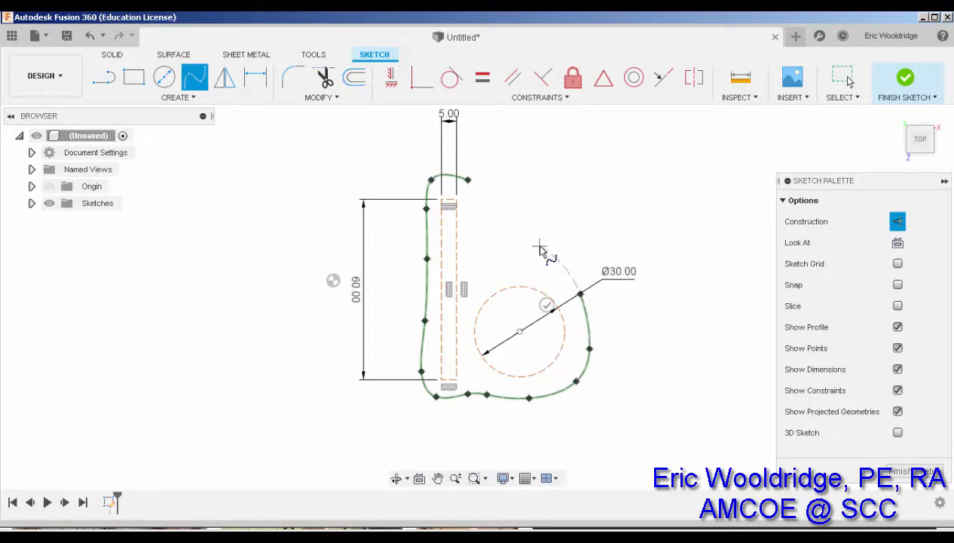
{"action": "left_click", "coordinate": [540, 247]}
{"action": "left_click", "coordinate": [521, 276]}
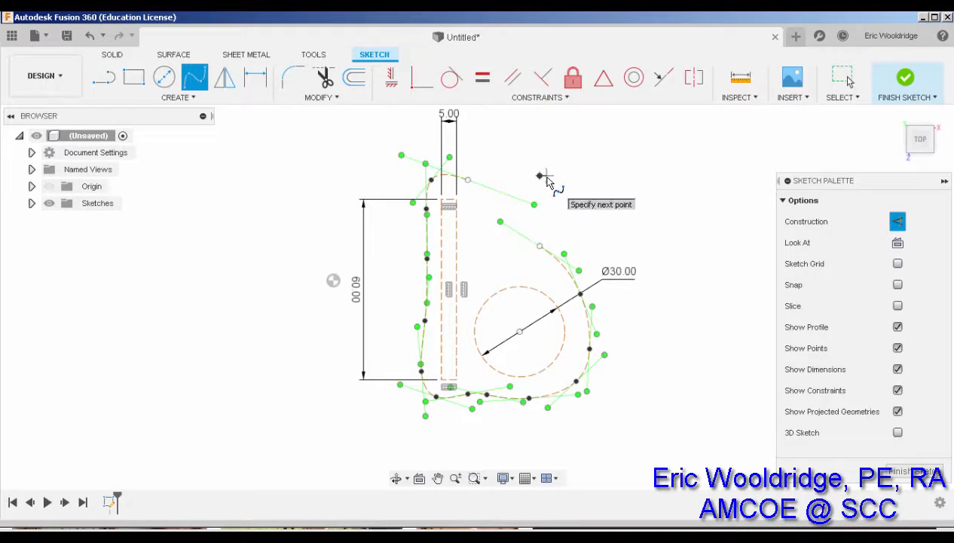
{"action": "key", "text": "Escape"}
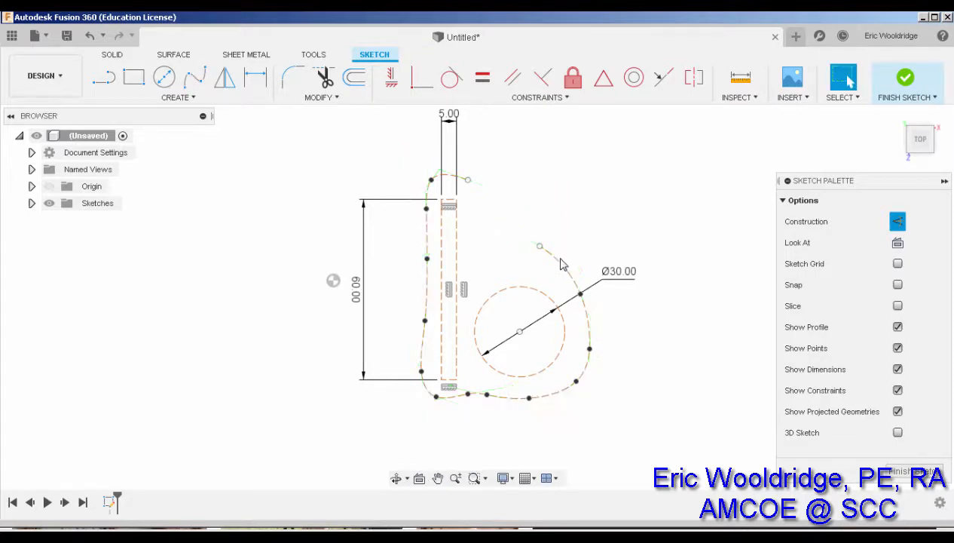
{"action": "left_click", "coordinate": [563, 261]}
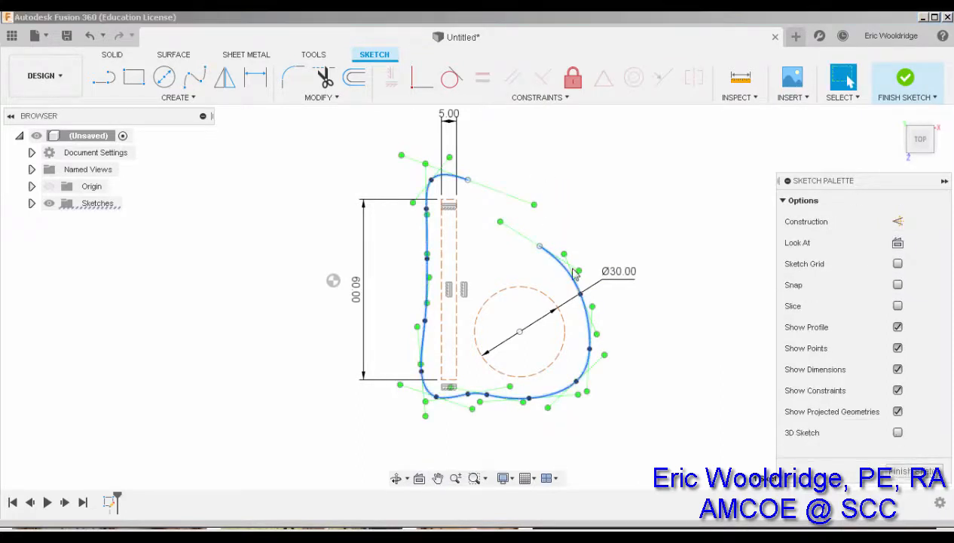
{"action": "left_click", "coordinate": [539, 208]}
- Start a normal-geometry spline just above the belt slot rectangle and run it down close outside the rectangle's left side
{"action": "scroll", "coordinate": [540, 209], "scroll_direction": "up", "scroll_amount": 3}
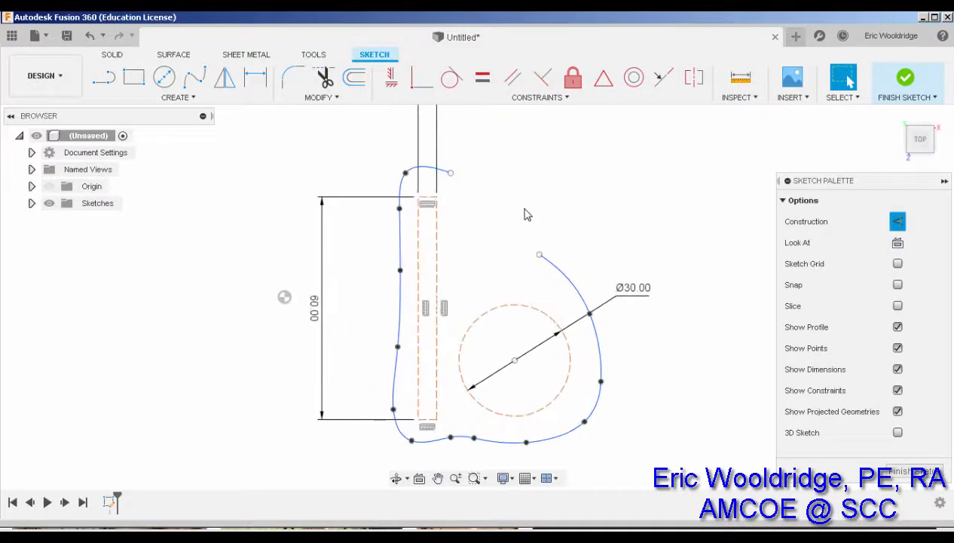
{"action": "middle_click_drag", "start_coordinate": [475, 179], "coordinate": [424, 157]}
{"action": "scroll", "coordinate": [425, 158], "scroll_direction": "up", "scroll_amount": 2}
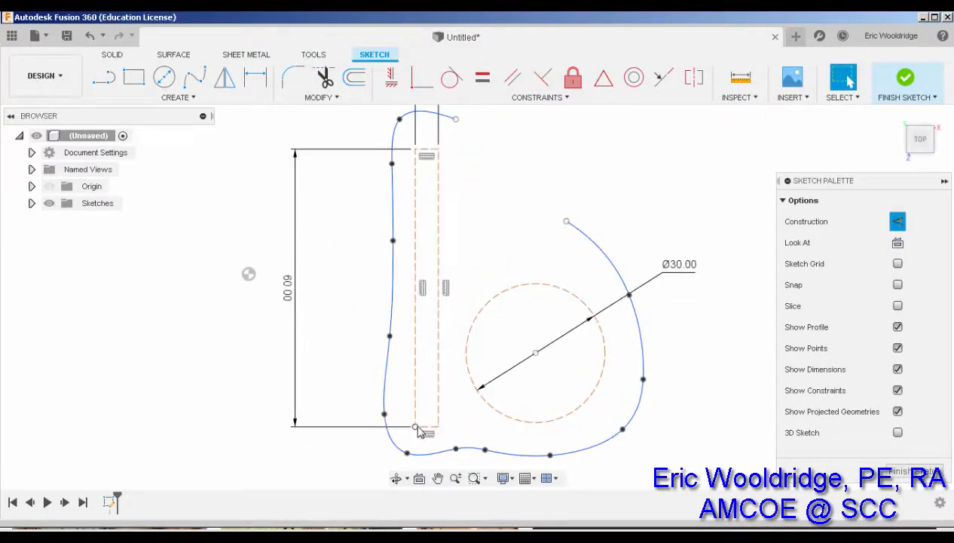
{"action": "left_click", "coordinate": [194, 76]}
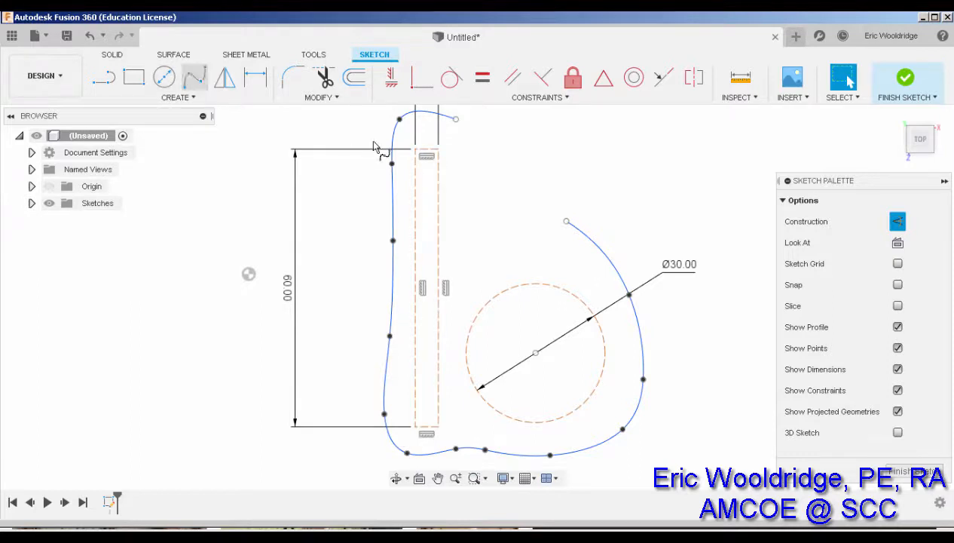
{"action": "scroll", "coordinate": [426, 149], "scroll_direction": "up", "scroll_amount": 3}
{"action": "scroll", "coordinate": [426, 148], "scroll_direction": "up", "scroll_amount": 2}
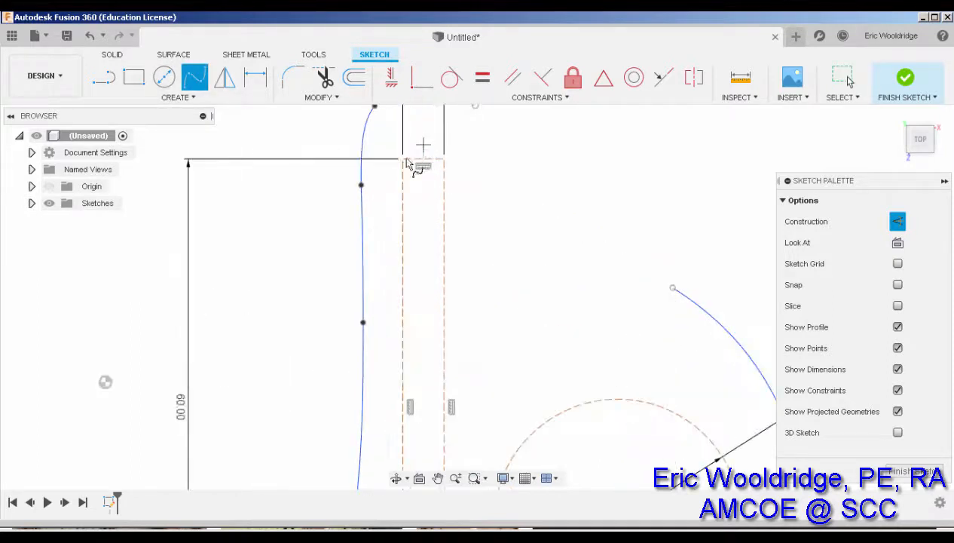
{"action": "left_click", "coordinate": [423, 145]}
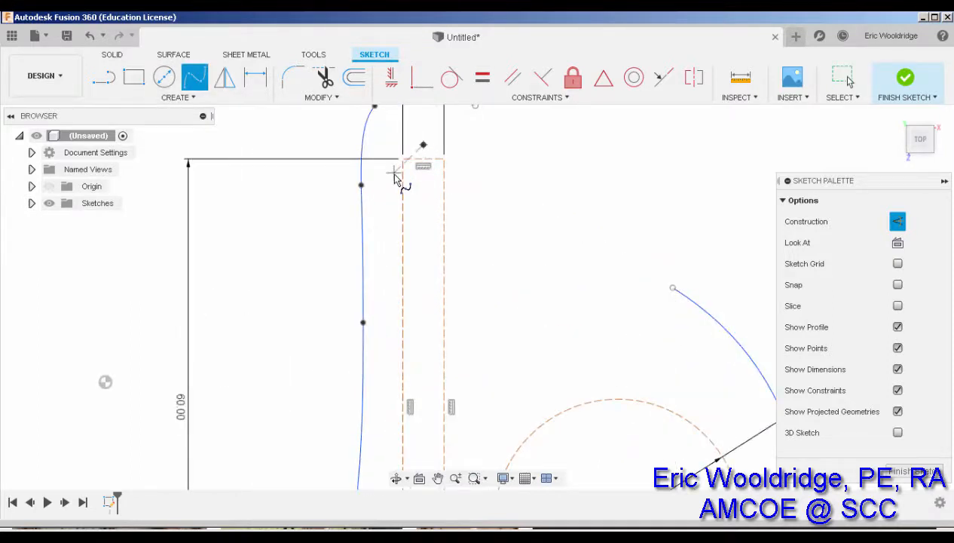
{"action": "left_click", "coordinate": [895, 223]}
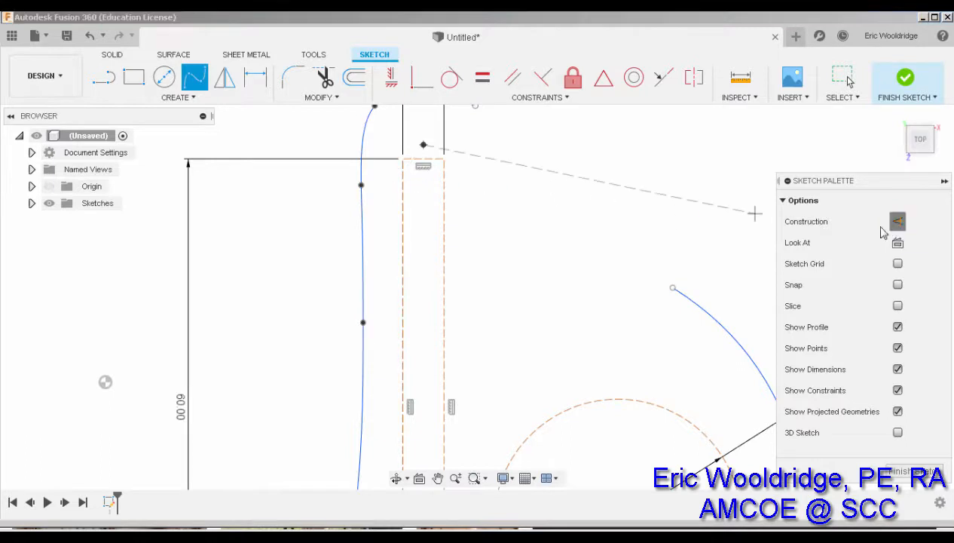
{"action": "left_click", "coordinate": [393, 169]}
{"action": "left_click", "coordinate": [393, 237]}
{"action": "middle_click_drag", "start_coordinate": [403, 334], "coordinate": [407, 208]}
{"action": "left_click", "coordinate": [398, 241]}
{"action": "middle_click_drag", "start_coordinate": [397, 340], "coordinate": [402, 232]}
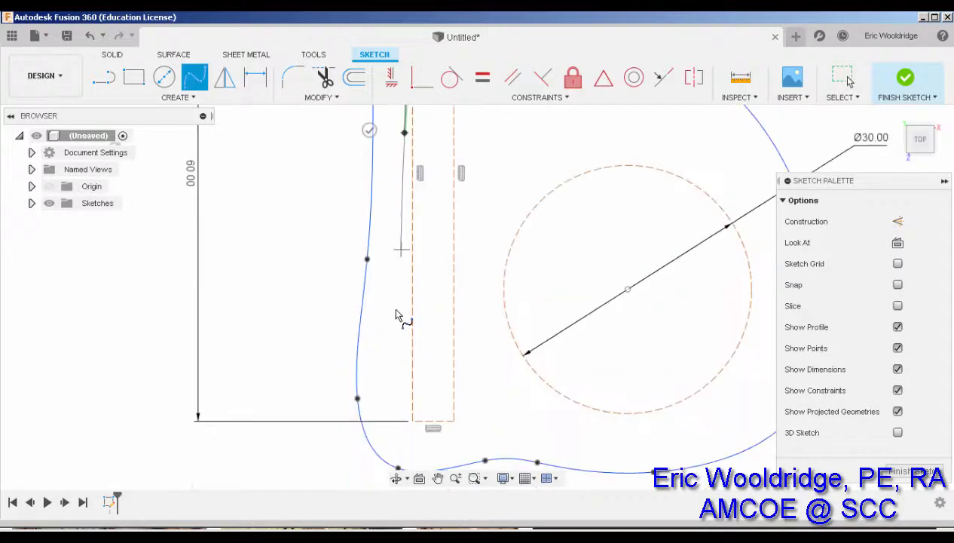
{"action": "left_click", "coordinate": [402, 310]}
{"action": "left_click", "coordinate": [400, 358]}
{"action": "middle_click_drag", "start_coordinate": [407, 419], "coordinate": [399, 341]}
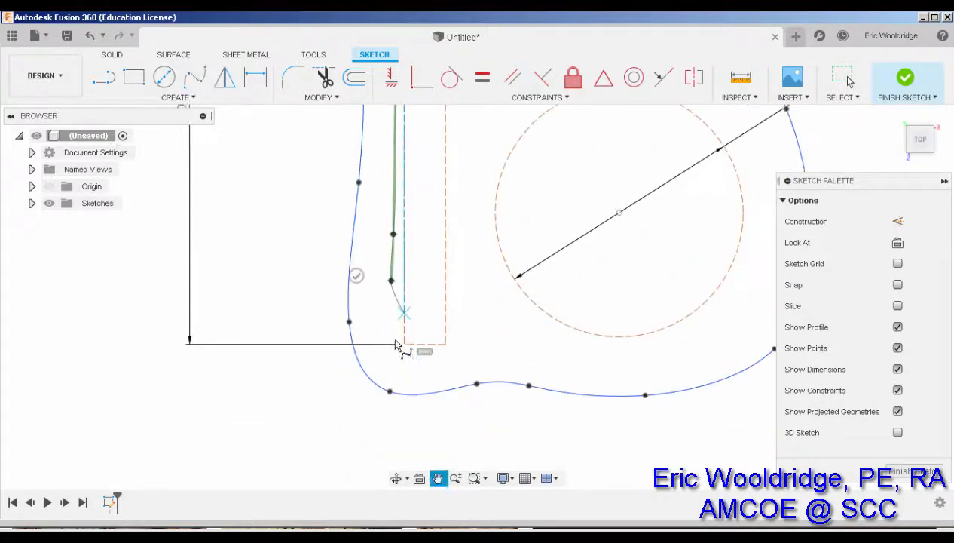
- Continue the inner spline closely around the rectangle's lower left corner, beneath its bottom edge and around the lower right corner
{"action": "scroll", "coordinate": [397, 343], "scroll_direction": "down", "scroll_amount": 1}
{"action": "scroll", "coordinate": [391, 334], "scroll_direction": "up", "scroll_amount": 3}
{"action": "left_click", "coordinate": [394, 331]}
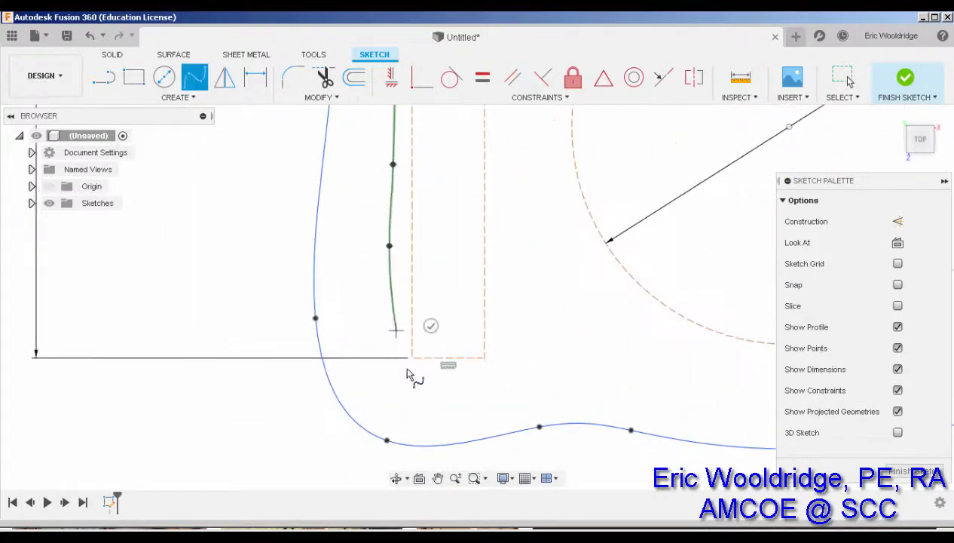
{"action": "left_click", "coordinate": [401, 353]}
{"action": "left_click", "coordinate": [479, 383]}
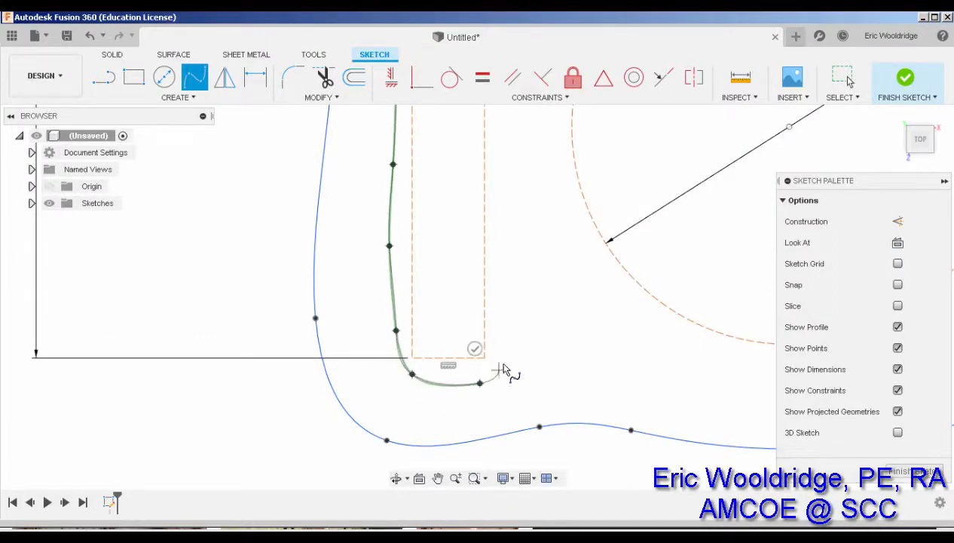
{"action": "left_click", "coordinate": [504, 361]}
{"action": "scroll", "coordinate": [503, 339], "scroll_direction": "up", "scroll_amount": 2}
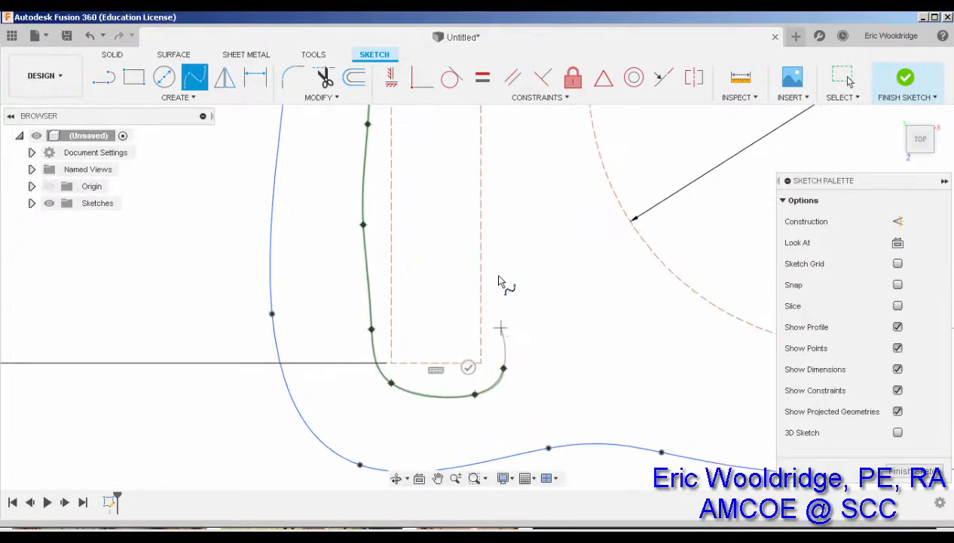
- Continue the inner spline up the rectangle's right side and close it at its starting point above the rectangle
{"action": "left_click", "coordinate": [497, 153]}
{"action": "middle_click_drag", "start_coordinate": [512, 288], "coordinate": [499, 431]}
{"action": "scroll", "coordinate": [512, 394], "scroll_direction": "down", "scroll_amount": 3}
{"action": "scroll", "coordinate": [500, 200], "scroll_direction": "down", "scroll_amount": 1}
{"action": "middle_click_drag", "start_coordinate": [500, 201], "coordinate": [480, 436]}
{"action": "mouse_move", "coordinate": [483, 150]}
{"action": "middle_mouse_down"}
{"action": "mouse_move", "coordinate": [467, 276]}
{"action": "mouse_move", "coordinate": [471, 383]}
{"action": "middle_mouse_up"}
{"action": "middle_click_drag", "start_coordinate": [472, 344], "coordinate": [452, 167]}
{"action": "left_click", "coordinate": [444, 363]}
{"action": "left_click", "coordinate": [444, 230]}
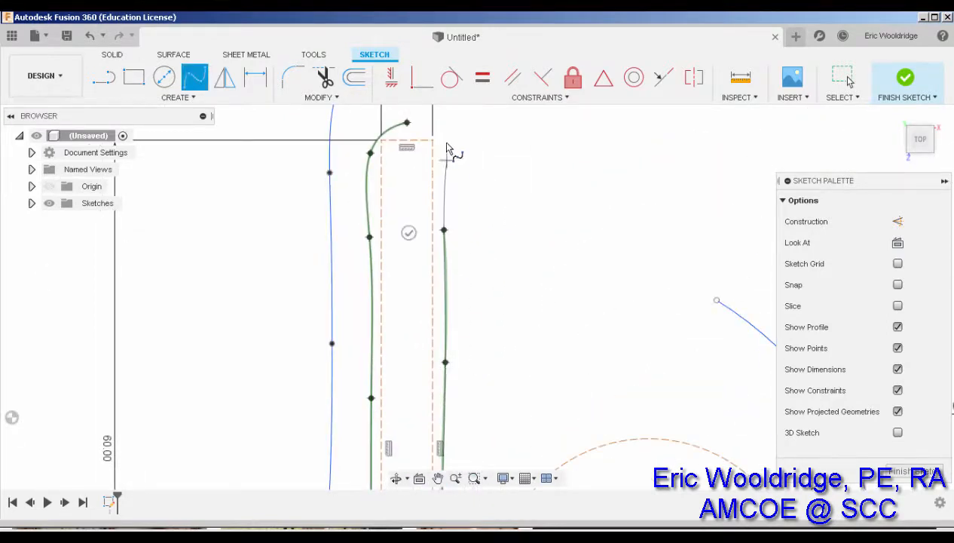
{"action": "left_click", "coordinate": [447, 150]}
{"action": "left_click", "coordinate": [407, 123]}
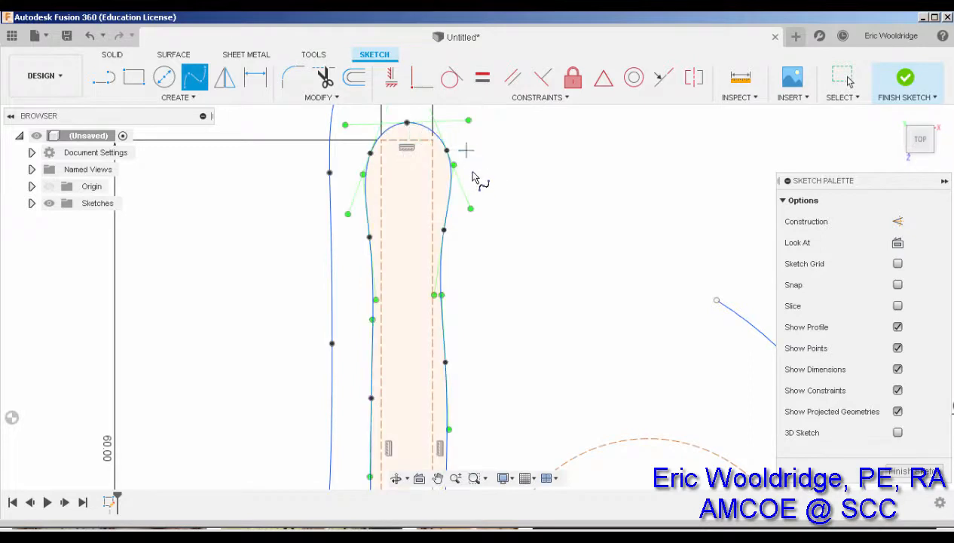
{"action": "key", "text": "Escape"}
{"action": "key", "text": "Escape"}
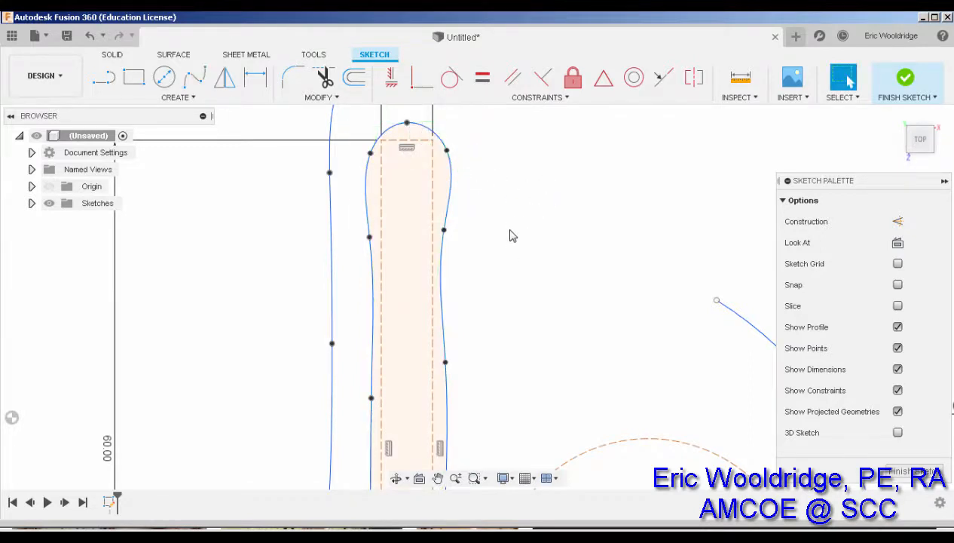
- Round the inner spline's lower end and straighten its lower left side by shifting the fit points near the rectangle's bottom
{"action": "scroll", "coordinate": [507, 249], "scroll_direction": "up", "scroll_amount": 1}
{"action": "middle_click_drag", "start_coordinate": [491, 337], "coordinate": [476, 256]}
{"action": "scroll", "coordinate": [477, 262], "scroll_direction": "down", "scroll_amount": 5}
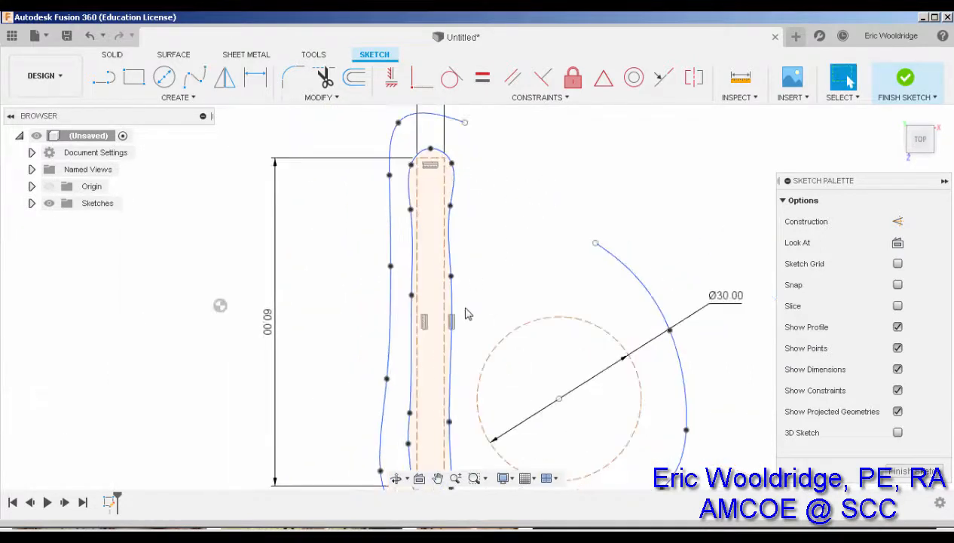
{"action": "middle_click_drag", "start_coordinate": [464, 297], "coordinate": [454, 188]}
{"action": "scroll", "coordinate": [445, 369], "scroll_direction": "up", "scroll_amount": 4}
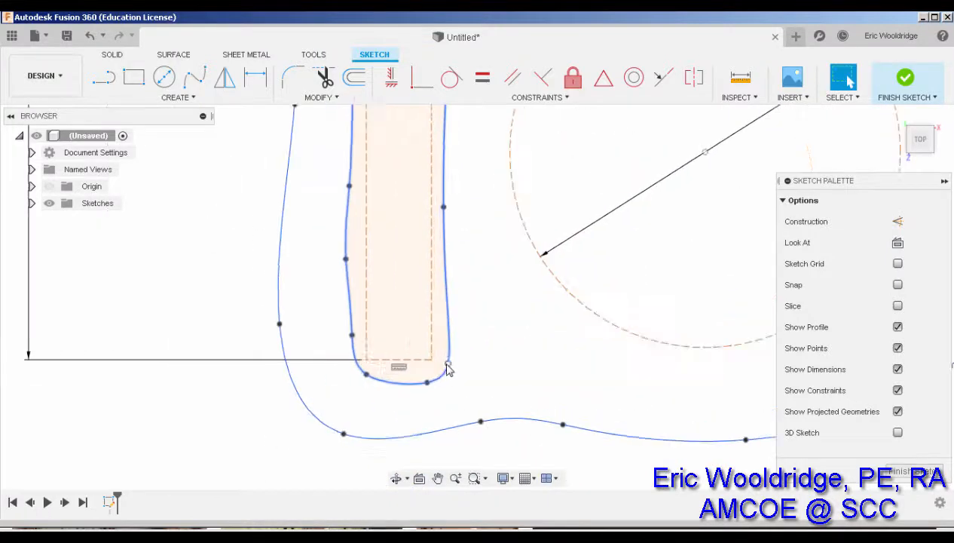
{"action": "left_click", "coordinate": [445, 353]}
{"action": "left_click_drag", "start_coordinate": [427, 382], "coordinate": [415, 383]}
{"action": "left_click", "coordinate": [346, 260]}
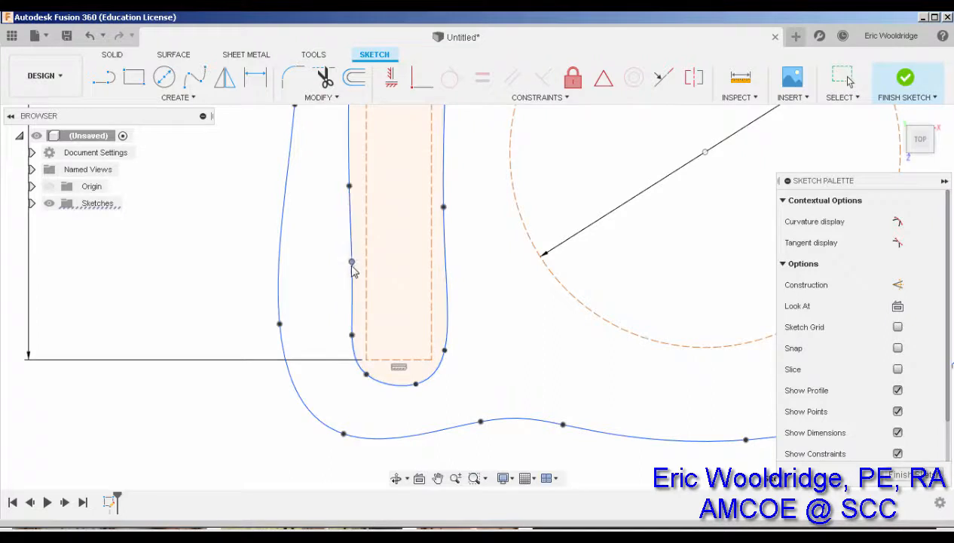
- Move the outer spline's fit point beneath the slot's lower right corner down and slightly left to thicken the wall
{"action": "scroll", "coordinate": [462, 358], "scroll_direction": "down", "scroll_amount": 2}
{"action": "scroll", "coordinate": [458, 370], "scroll_direction": "down", "scroll_amount": 2}
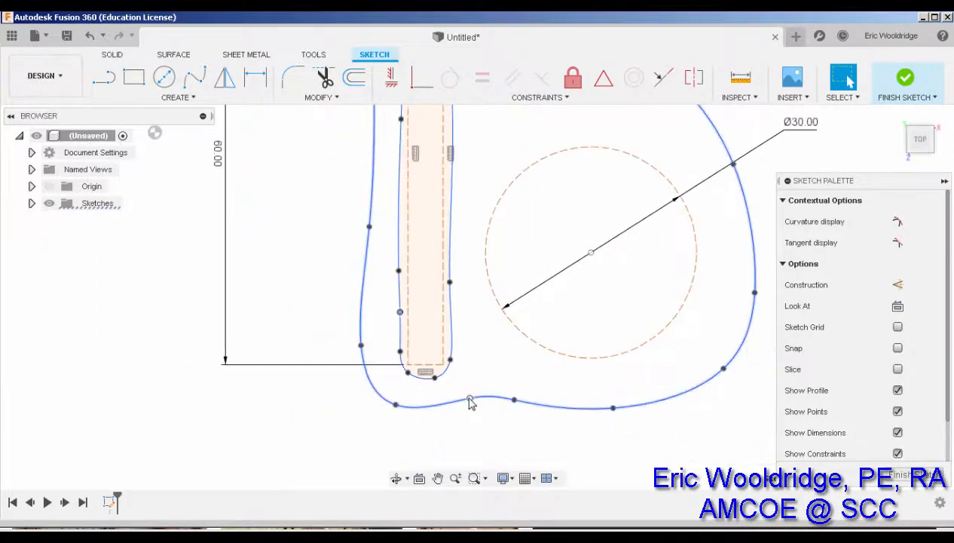
{"action": "left_click_drag", "start_coordinate": [470, 400], "coordinate": [457, 414]}
- Reshape the inner spline's upper end by raising both shoulder fit points and adjusting the side points below them
{"action": "middle_click_drag", "start_coordinate": [469, 236], "coordinate": [464, 516]}
{"action": "scroll", "coordinate": [423, 208], "scroll_direction": "up", "scroll_amount": 2}
{"action": "scroll", "coordinate": [424, 216], "scroll_direction": "up", "scroll_amount": 1}
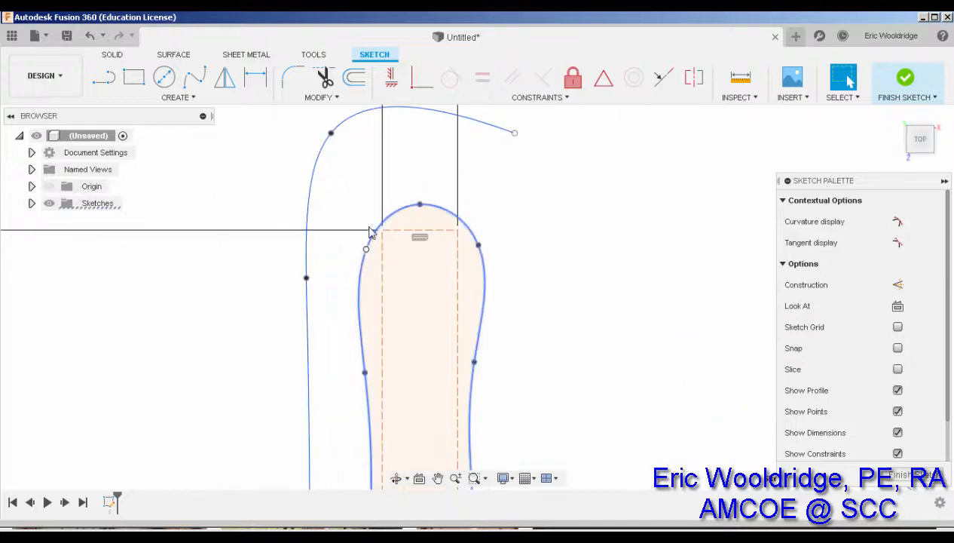
{"action": "left_click_drag", "start_coordinate": [478, 246], "coordinate": [472, 223]}
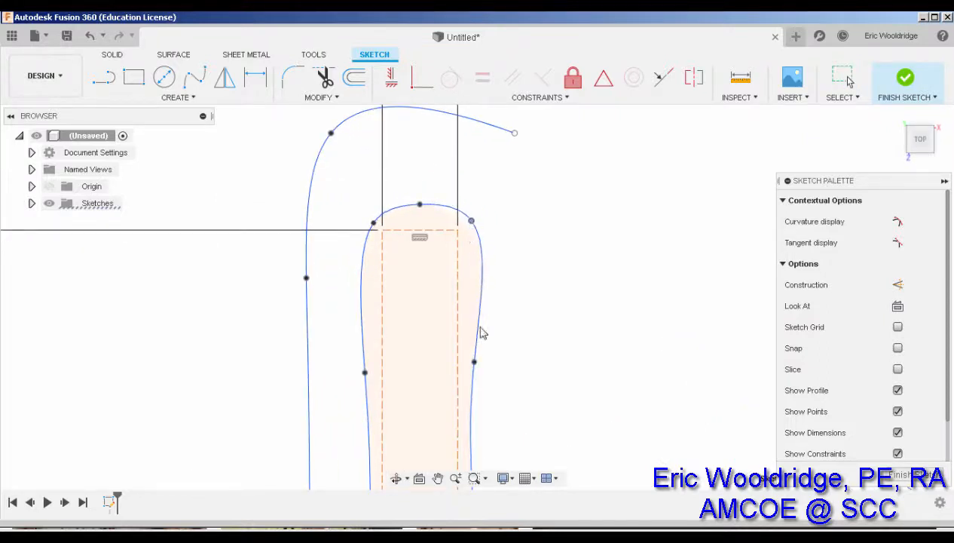
{"action": "left_click_drag", "start_coordinate": [472, 363], "coordinate": [470, 368]}
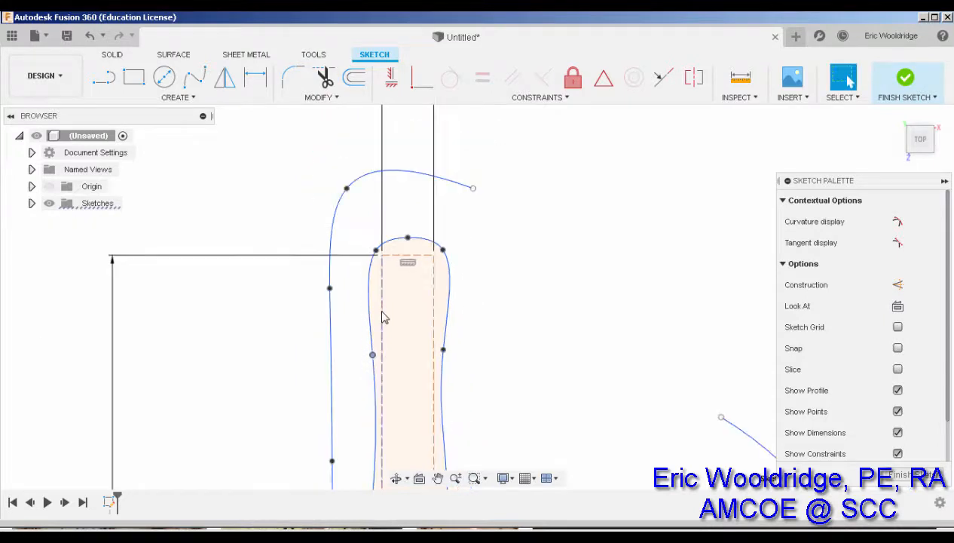
- Smooth the inner spline's long sides by sliding the middle fit points on the right and left sides further down
{"action": "scroll", "coordinate": [380, 319], "scroll_direction": "down", "scroll_amount": 3}
{"action": "scroll", "coordinate": [382, 312], "scroll_direction": "down", "scroll_amount": 2}
{"action": "middle_click_drag", "start_coordinate": [406, 277], "coordinate": [401, 128]}
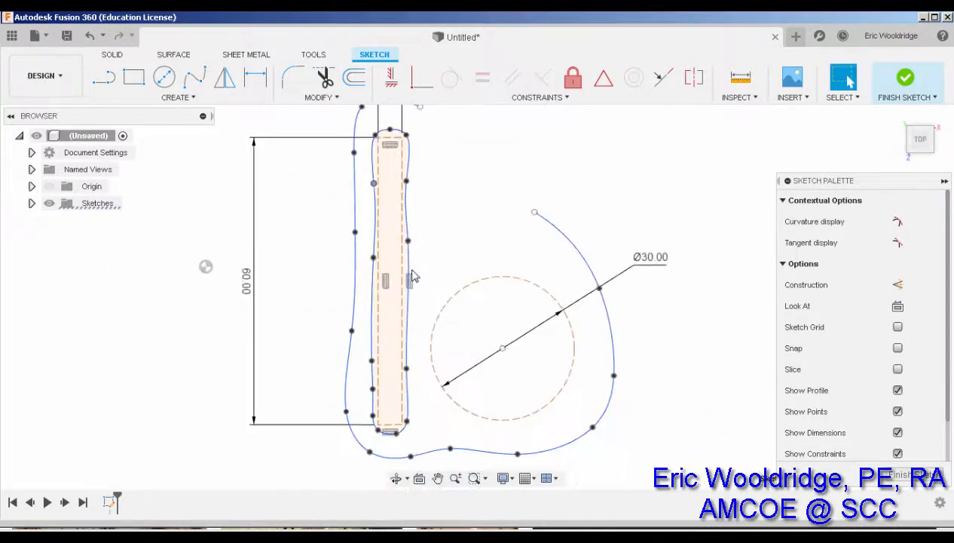
{"action": "scroll", "coordinate": [411, 269], "scroll_direction": "up", "scroll_amount": 3}
{"action": "left_click_drag", "start_coordinate": [406, 223], "coordinate": [403, 264]}
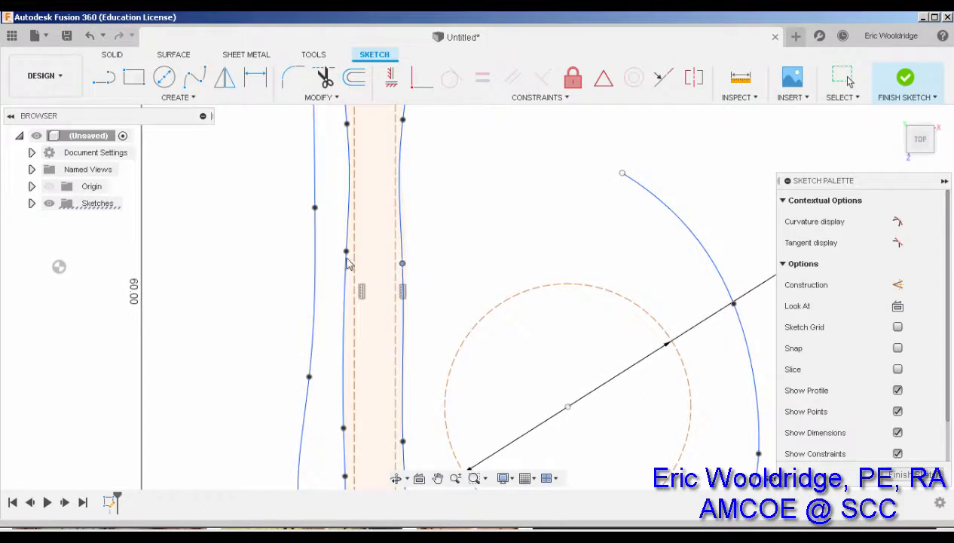
{"action": "left_click_drag", "start_coordinate": [347, 257], "coordinate": [346, 303]}
- Move the outer spline's lower left fit point slightly inward toward the slot
{"action": "scroll", "coordinate": [446, 304], "scroll_direction": "down", "scroll_amount": 2}
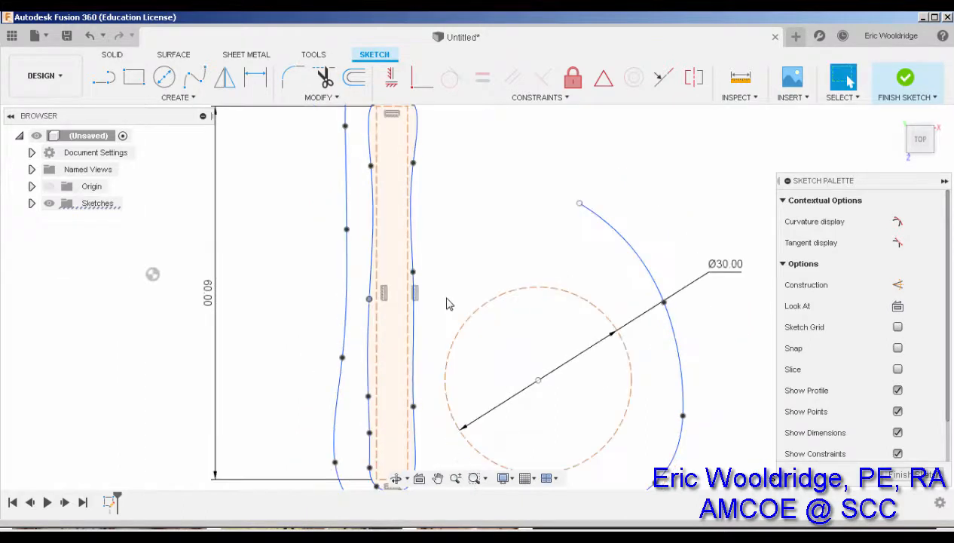
{"action": "scroll", "coordinate": [446, 304], "scroll_direction": "down", "scroll_amount": 3}
{"action": "scroll", "coordinate": [499, 300], "scroll_direction": "up", "scroll_amount": 2}
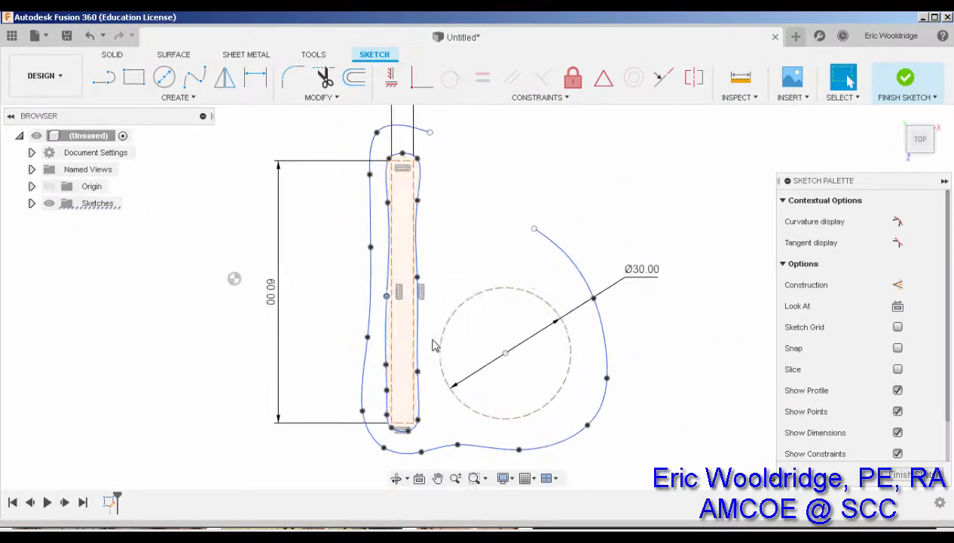
{"action": "left_click_drag", "start_coordinate": [363, 410], "coordinate": [368, 409]}
- Draw a 6 mm diameter construction circle left of the outer spline and place its dimension label further left, clear of the circle
{"action": "middle_click_drag", "start_coordinate": [481, 206], "coordinate": [459, 239]}
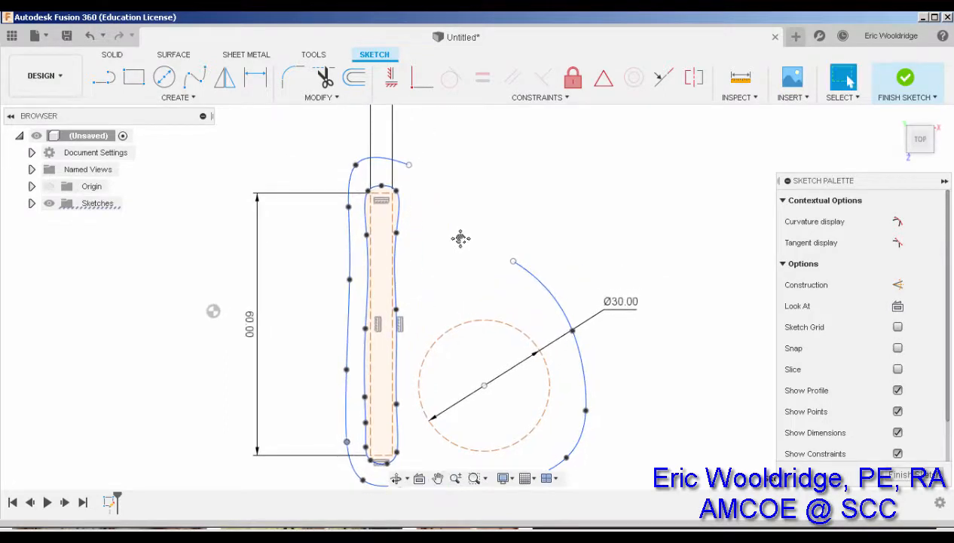
{"action": "left_click", "coordinate": [164, 76]}
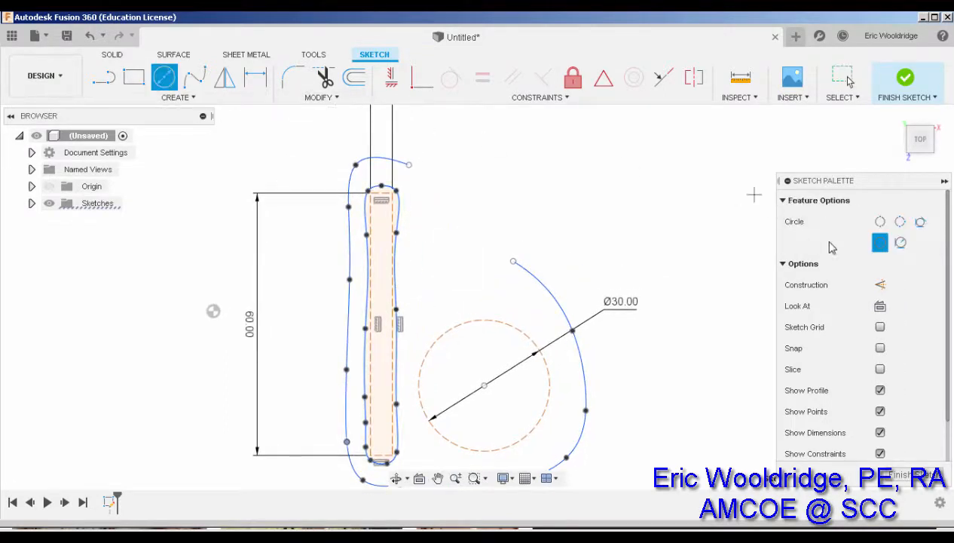
{"action": "left_click", "coordinate": [880, 285]}
{"action": "left_click", "coordinate": [303, 248]}
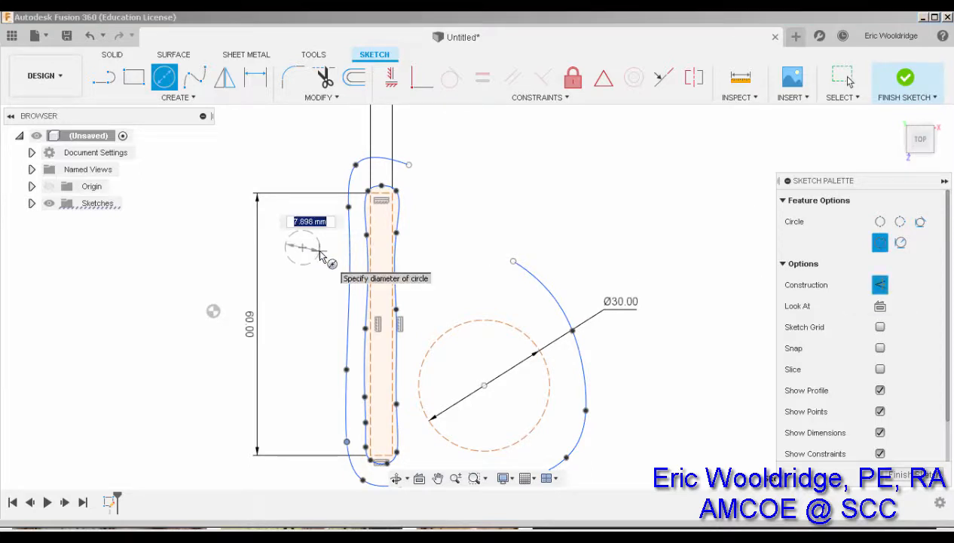
{"action": "type", "text": "6"}
{"action": "key", "text": "Return"}
{"action": "key", "text": "Escape"}
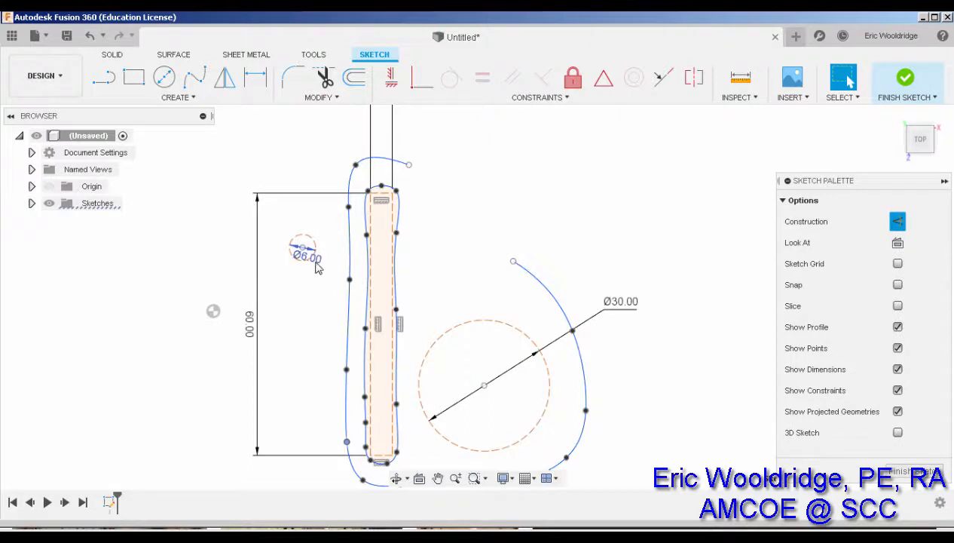
{"action": "left_click_drag", "start_coordinate": [316, 267], "coordinate": [196, 260]}
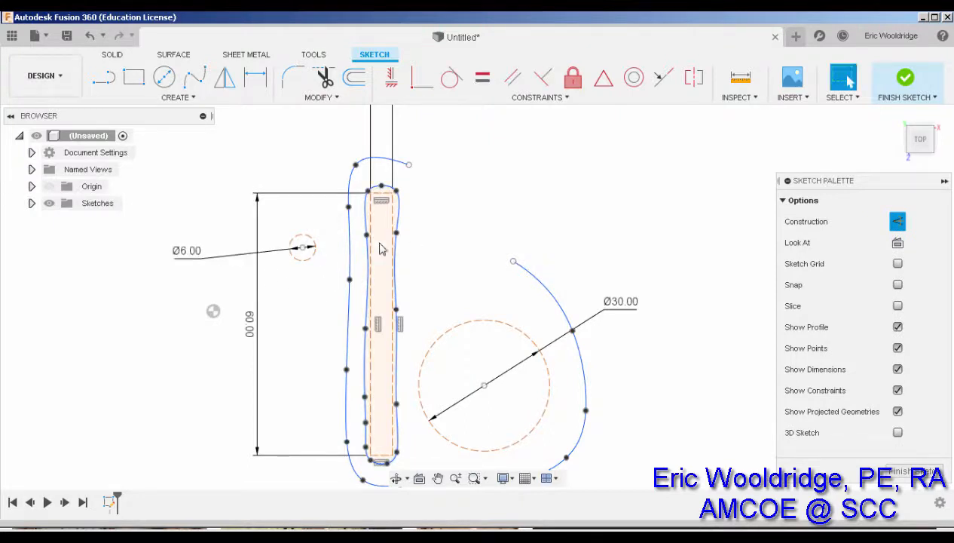
- Move two upper left fit points of the outer spline slightly outward, and shift the 6 mm construction circle closer to that spline
{"action": "scroll", "coordinate": [315, 250], "scroll_direction": "up", "scroll_amount": 1}
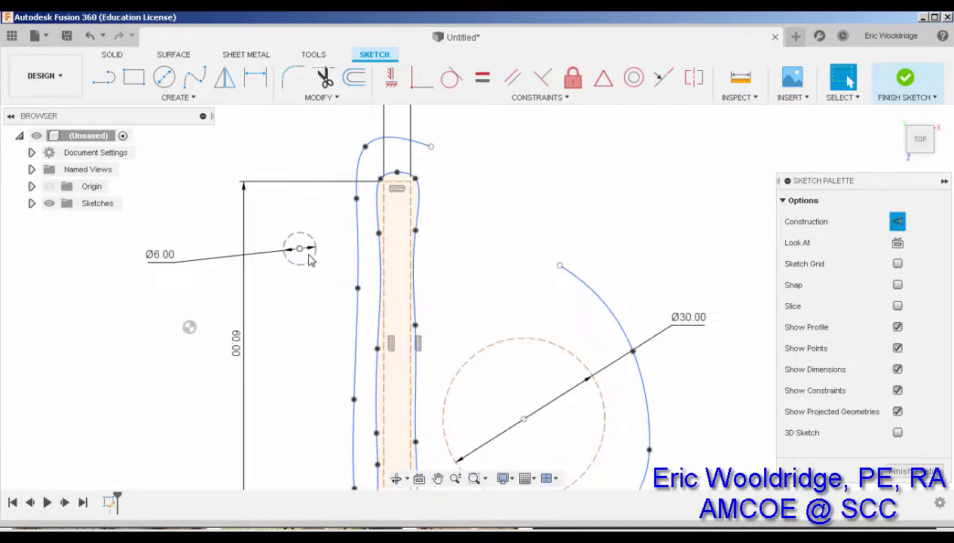
{"action": "left_click", "coordinate": [356, 208]}
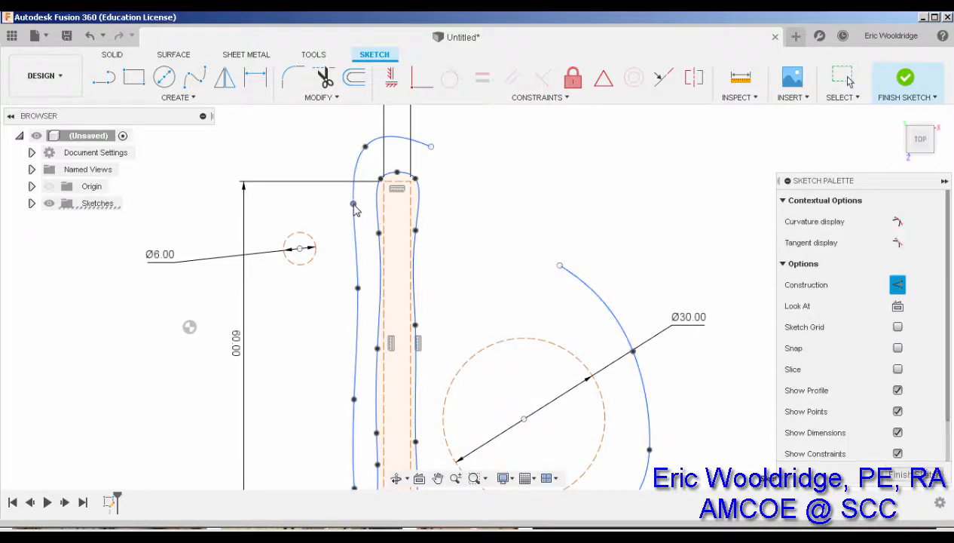
{"action": "left_click_drag", "start_coordinate": [355, 289], "coordinate": [351, 287]}
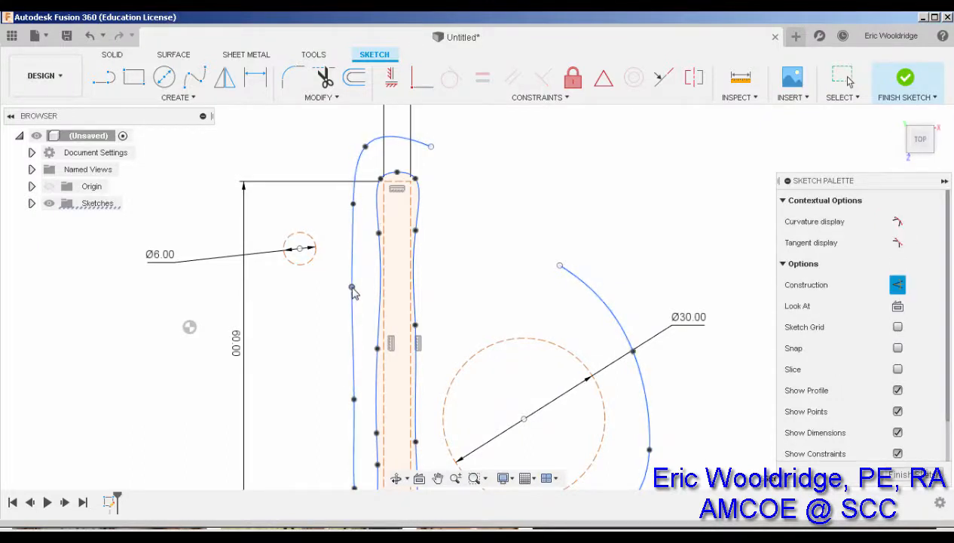
{"action": "left_click_drag", "start_coordinate": [300, 254], "coordinate": [334, 262]}
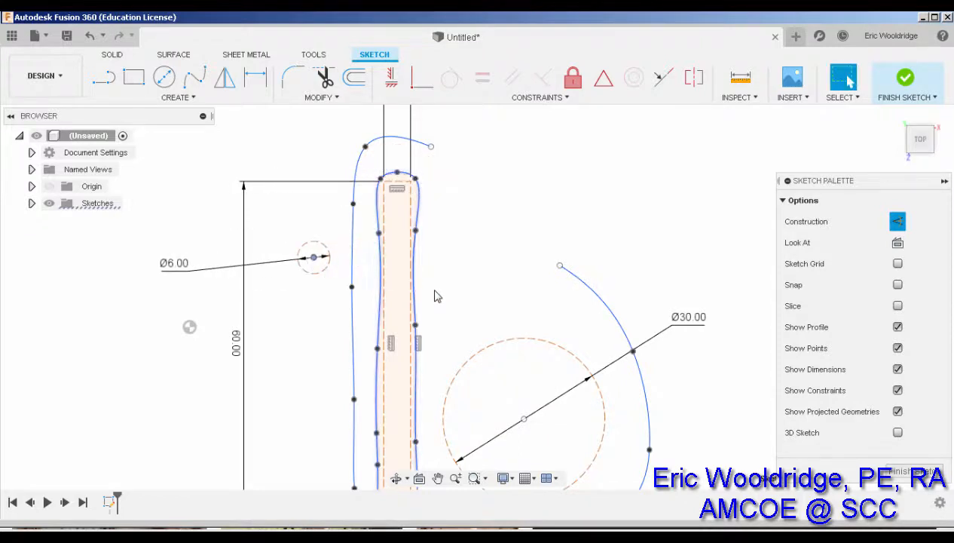
{"action": "middle_click_drag", "start_coordinate": [437, 294], "coordinate": [390, 257]}
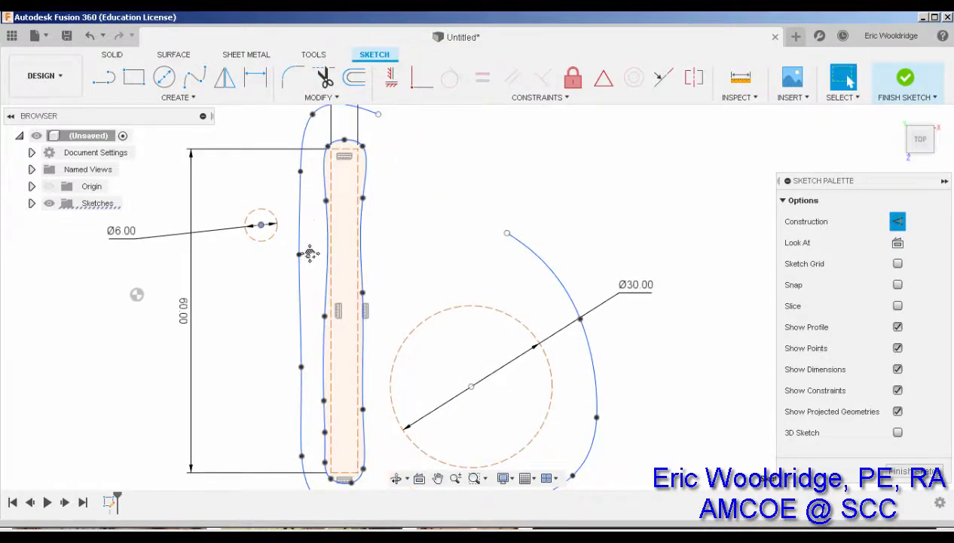
- Check the lower-left wall with the 6 mm circle, and shift the outer spline's bottom fit points to even out the wall around the slot end
{"action": "middle_click_drag", "start_coordinate": [309, 254], "coordinate": [315, 179]}
{"action": "mouse_move", "coordinate": [267, 150]}
{"action": "left_mouse_down"}
{"action": "mouse_move", "coordinate": [324, 354]}
{"action": "mouse_move", "coordinate": [319, 267]}
{"action": "mouse_move", "coordinate": [307, 352]}
{"action": "left_mouse_up"}
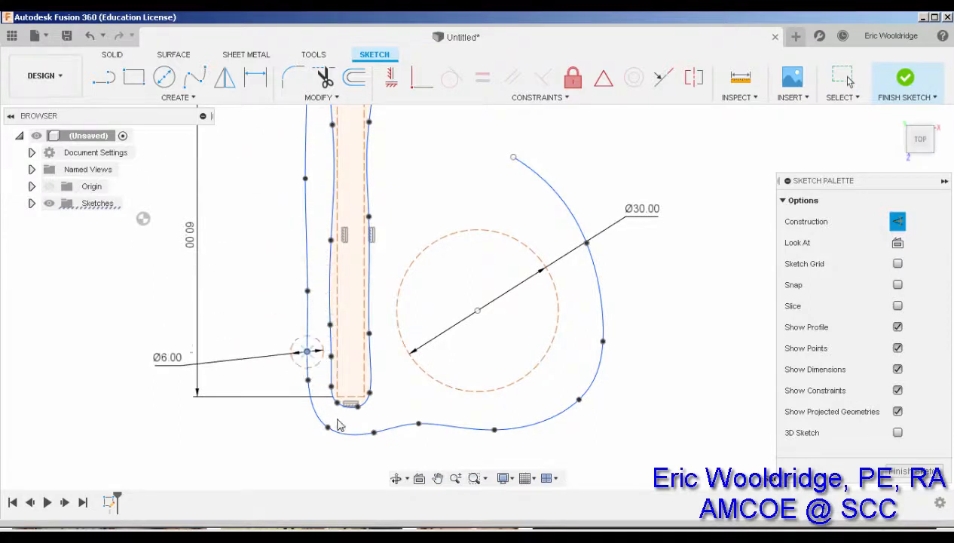
{"action": "left_click_drag", "start_coordinate": [338, 425], "coordinate": [257, 337]}
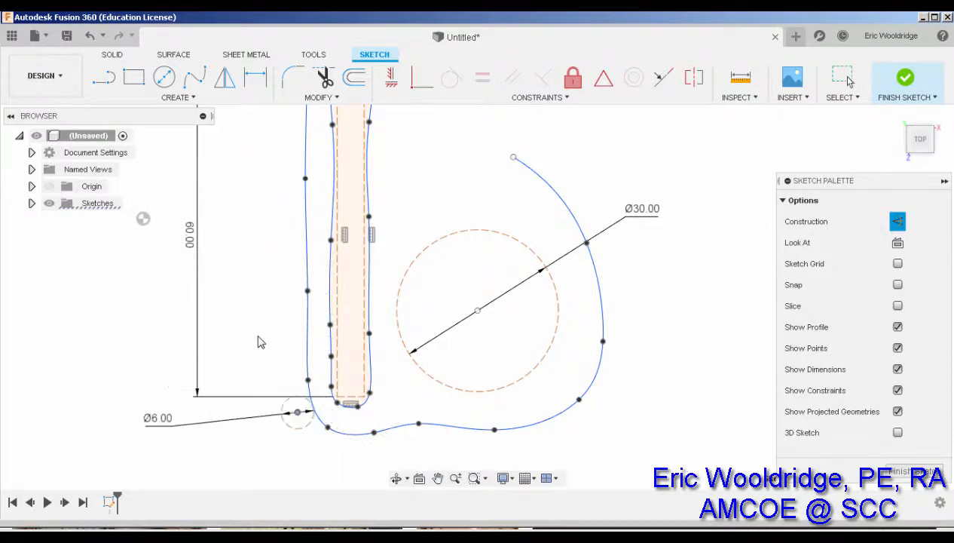
{"action": "left_click", "coordinate": [323, 434]}
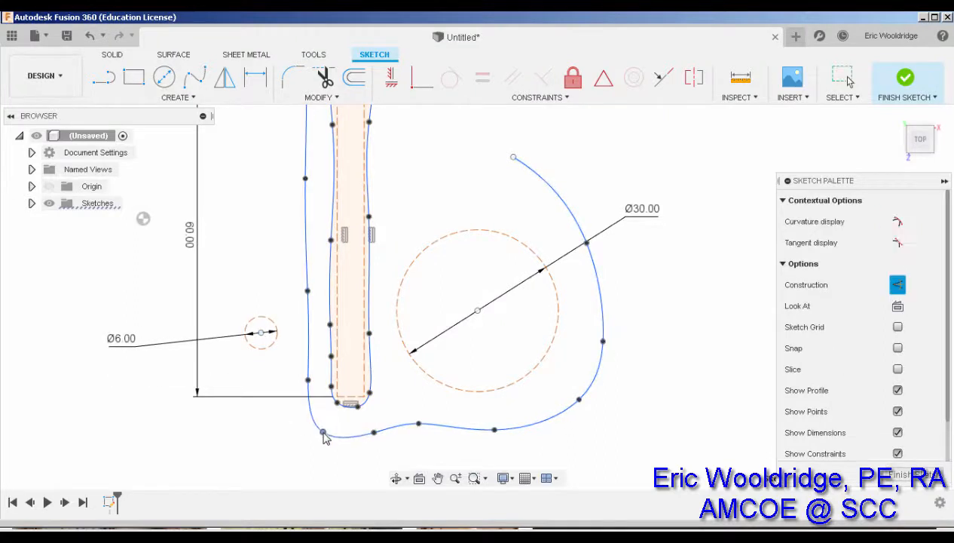
{"action": "left_click_drag", "start_coordinate": [323, 432], "coordinate": [411, 420]}
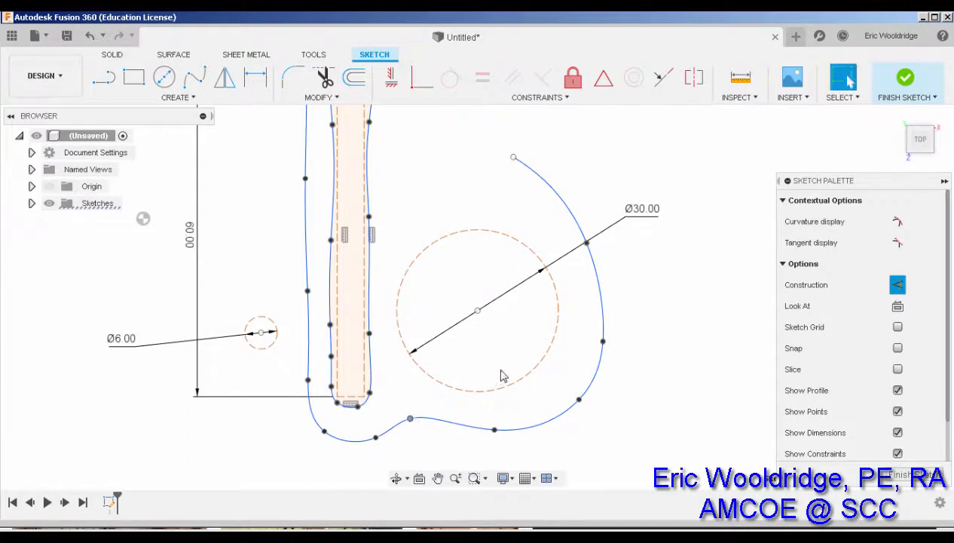
{"action": "middle_click_drag", "start_coordinate": [503, 376], "coordinate": [466, 432]}
{"action": "middle_click_drag", "start_coordinate": [461, 240], "coordinate": [444, 300]}
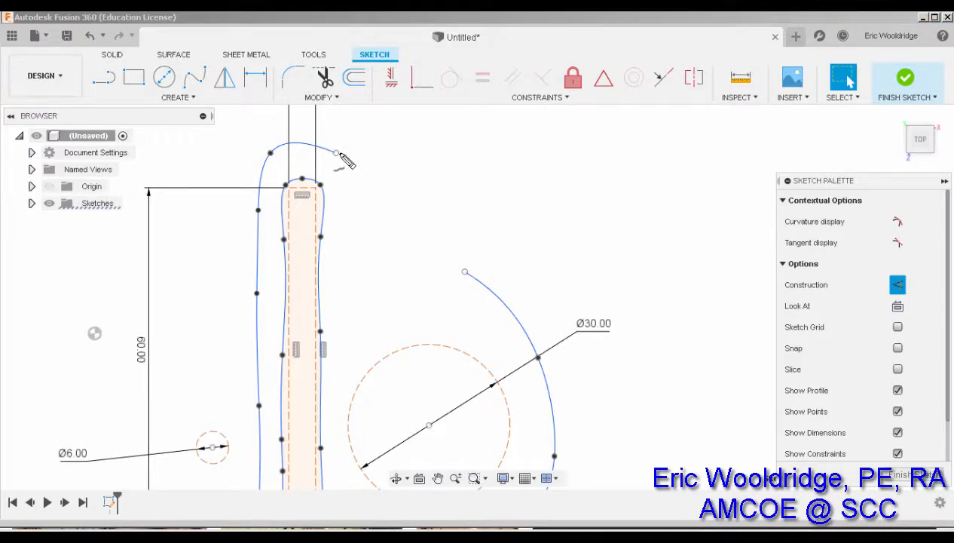
{"action": "mouse_move", "coordinate": [337, 154]}
{"action": "left_mouse_down"}
{"action": "mouse_move", "coordinate": [455, 226]}
{"action": "mouse_move", "coordinate": [474, 276]}
{"action": "mouse_move", "coordinate": [469, 303]}
{"action": "mouse_move", "coordinate": [416, 285]}
{"action": "mouse_move", "coordinate": [440, 267]}
{"action": "mouse_move", "coordinate": [372, 202]}
{"action": "mouse_move", "coordinate": [344, 348]}
{"action": "left_mouse_up"}
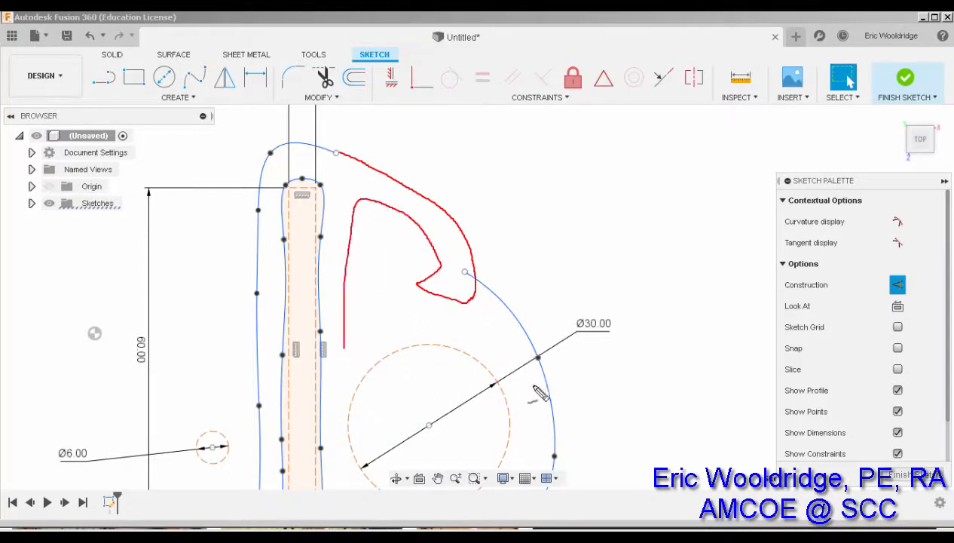
{"action": "mouse_move", "coordinate": [551, 389]}
{"action": "left_mouse_down"}
{"action": "mouse_move", "coordinate": [496, 341]}
{"action": "mouse_move", "coordinate": [423, 299]}
{"action": "left_mouse_up"}
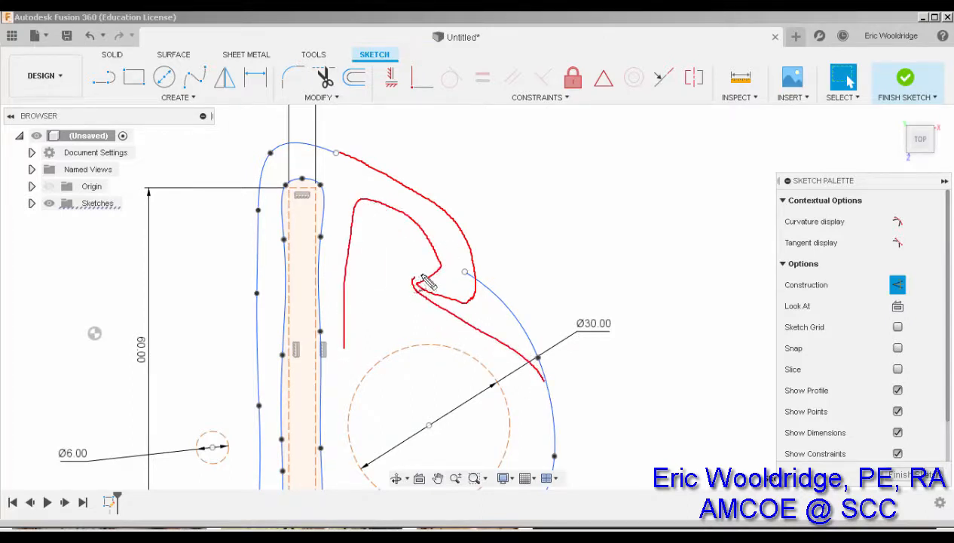
{"action": "mouse_move", "coordinate": [441, 268]}
{"action": "left_mouse_down"}
{"action": "mouse_move", "coordinate": [395, 260]}
{"action": "mouse_move", "coordinate": [430, 344]}
{"action": "mouse_move", "coordinate": [499, 395]}
{"action": "mouse_move", "coordinate": [509, 417]}
{"action": "left_mouse_up"}
{"action": "mouse_move", "coordinate": [534, 368]}
{"action": "left_mouse_down"}
{"action": "mouse_move", "coordinate": [556, 426]}
{"action": "mouse_move", "coordinate": [511, 445]}
{"action": "left_mouse_up"}
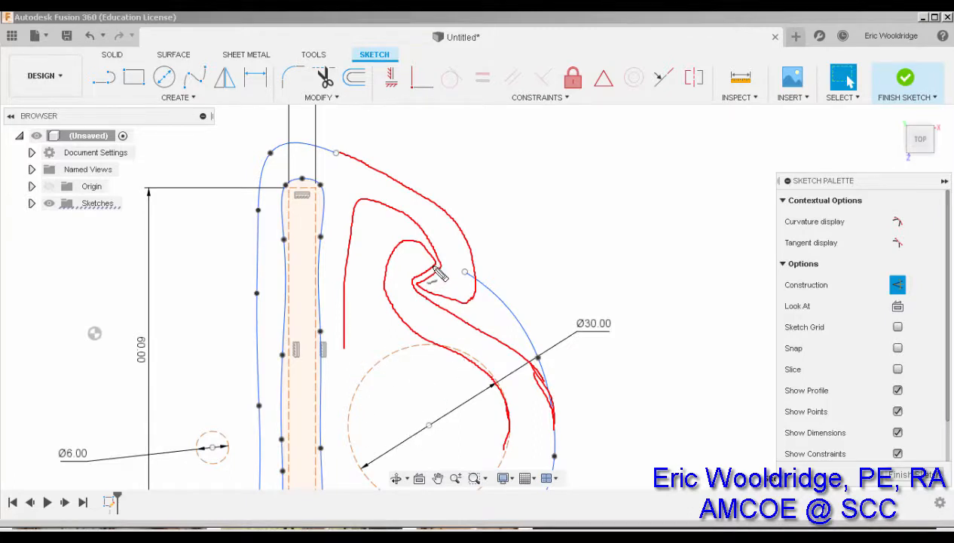
{"action": "mouse_move", "coordinate": [428, 250]}
{"action": "left_mouse_down"}
{"action": "mouse_move", "coordinate": [391, 260]}
{"action": "mouse_move", "coordinate": [380, 282]}
{"action": "left_mouse_up"}
{"action": "mouse_move", "coordinate": [404, 251]}
{"action": "left_mouse_down"}
{"action": "mouse_move", "coordinate": [392, 310]}
{"action": "mouse_move", "coordinate": [420, 285]}
{"action": "mouse_move", "coordinate": [468, 325]}
{"action": "left_mouse_up"}
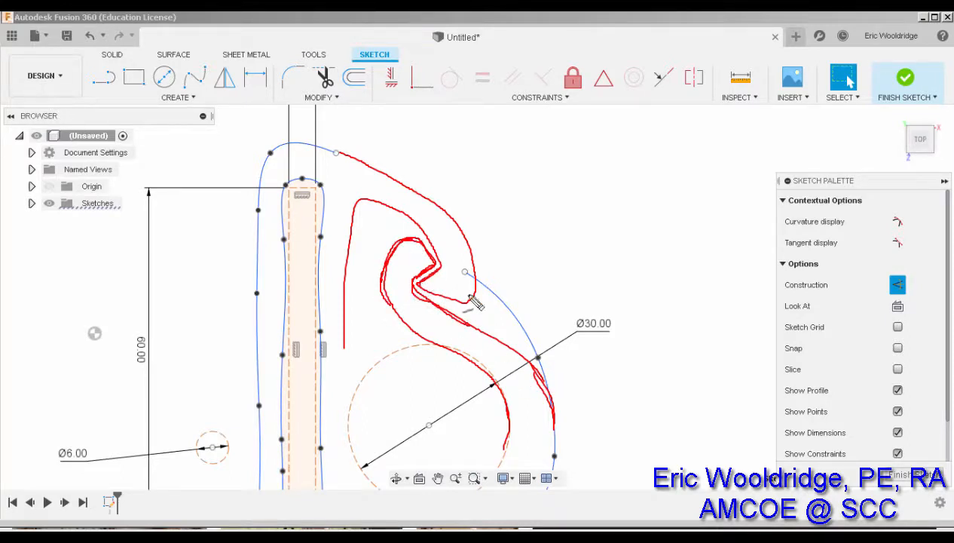
{"action": "left_click_drag", "start_coordinate": [465, 304], "coordinate": [422, 290]}
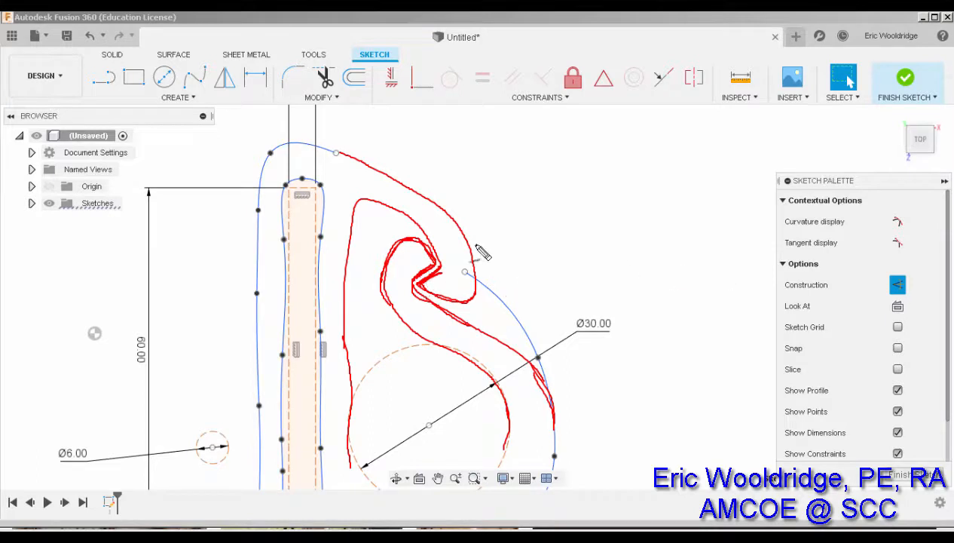
{"action": "key", "text": "Escape"}
- Draw a fit-point spline from the outer spline's upper open end, sloping down to the right and curling back inward to form a hook
{"action": "middle_click_drag", "start_coordinate": [484, 284], "coordinate": [482, 238]}
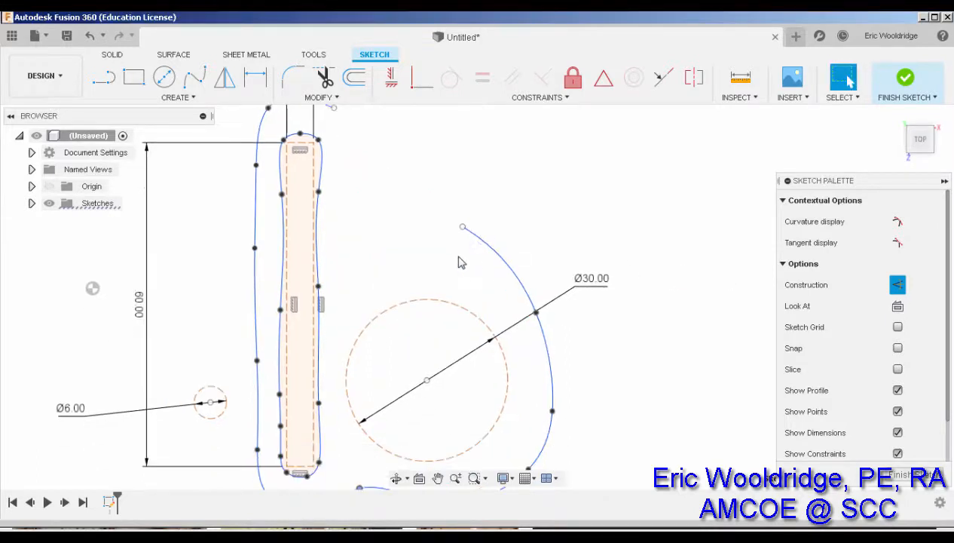
{"action": "middle_click_drag", "start_coordinate": [449, 270], "coordinate": [458, 299]}
{"action": "middle_click_drag", "start_coordinate": [347, 157], "coordinate": [347, 156]}
{"action": "left_click", "coordinate": [196, 79]}
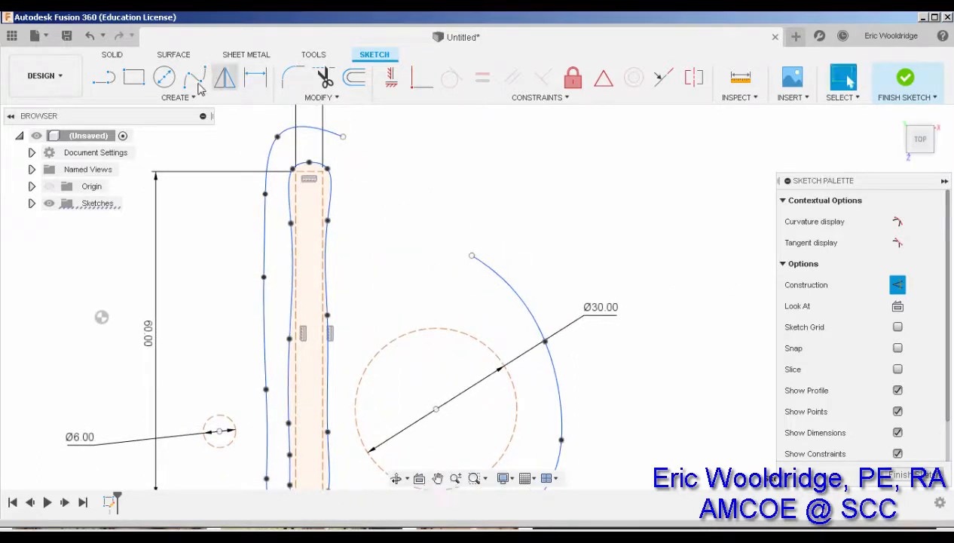
{"action": "left_click", "coordinate": [427, 189]}
{"action": "left_click", "coordinate": [451, 214]}
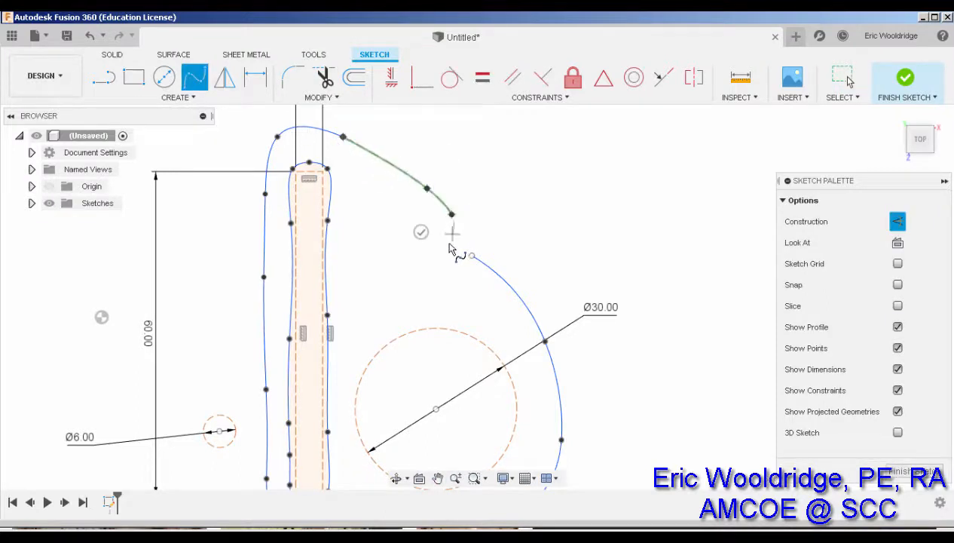
{"action": "left_click", "coordinate": [452, 250]}
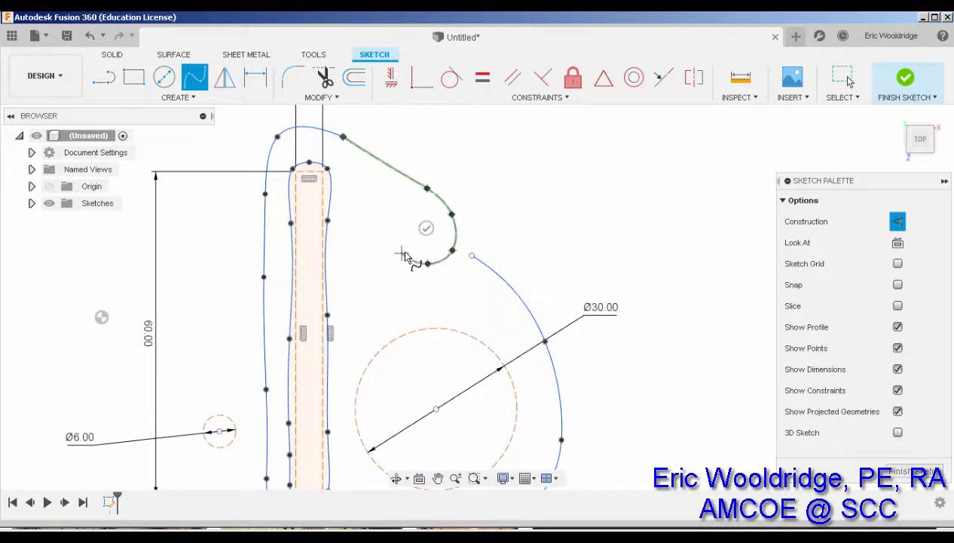
{"action": "left_click", "coordinate": [426, 229]}
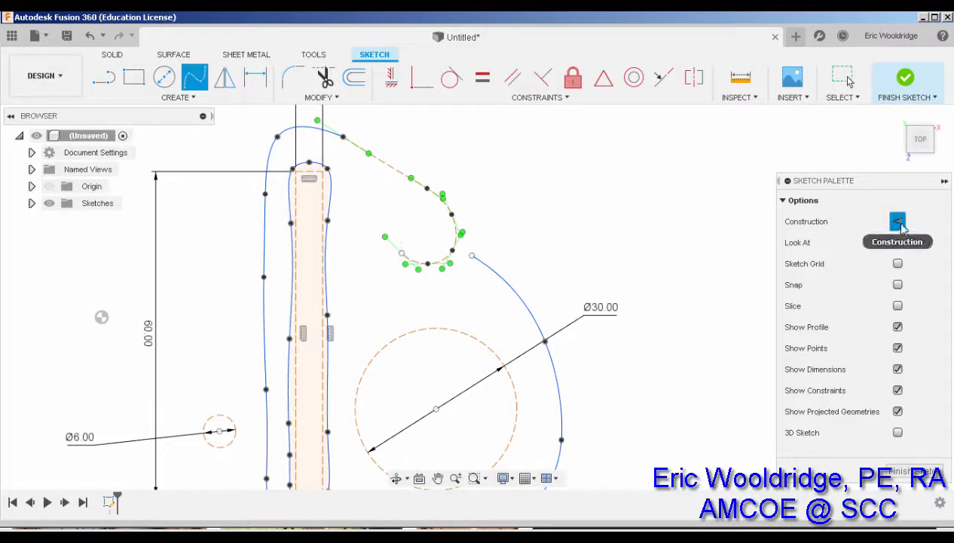
- Convert the new hook spline from construction to regular geometry and clear the selection
{"action": "key", "text": "Escape"}
{"action": "left_click", "coordinate": [395, 175]}
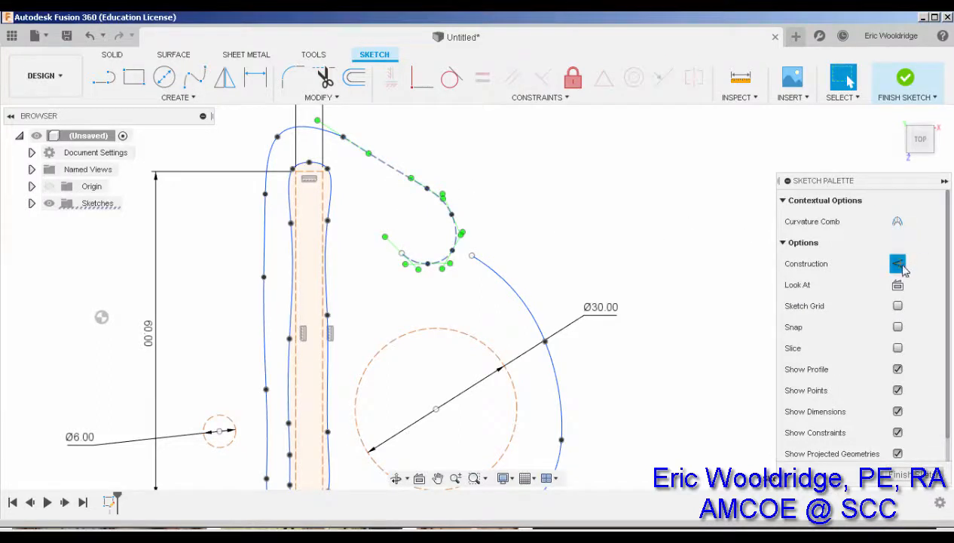
{"action": "left_click", "coordinate": [521, 209]}
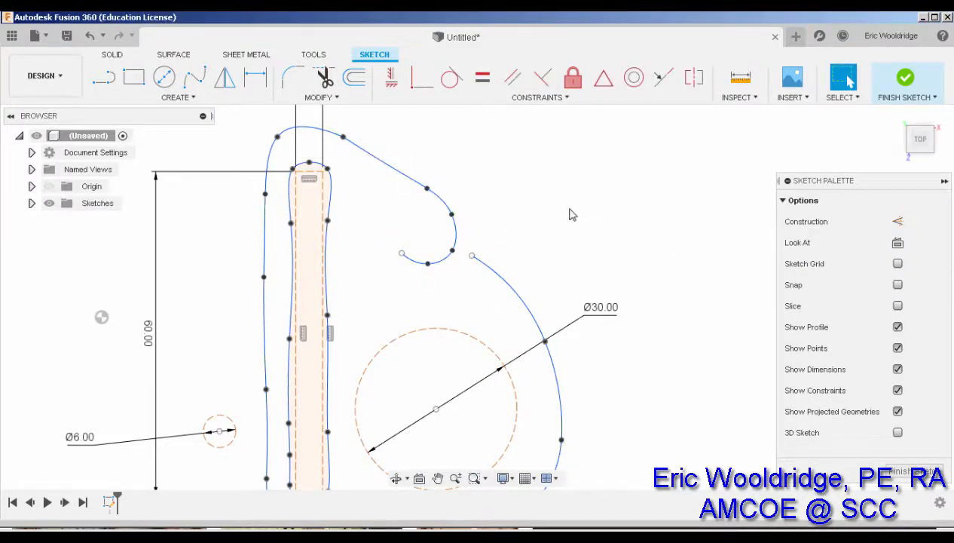
- Draw an inner fit-point spline up alongside the slot, over at the top and down to an open end inside the hook
{"action": "left_click", "coordinate": [194, 76]}
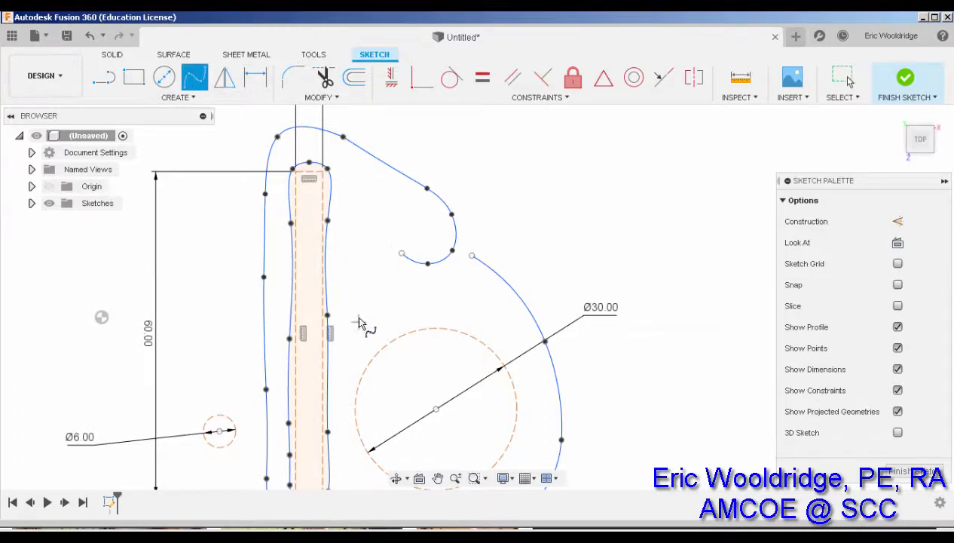
{"action": "left_click", "coordinate": [359, 321]}
{"action": "left_click", "coordinate": [359, 261]}
{"action": "left_click", "coordinate": [359, 217]}
{"action": "left_click", "coordinate": [368, 188]}
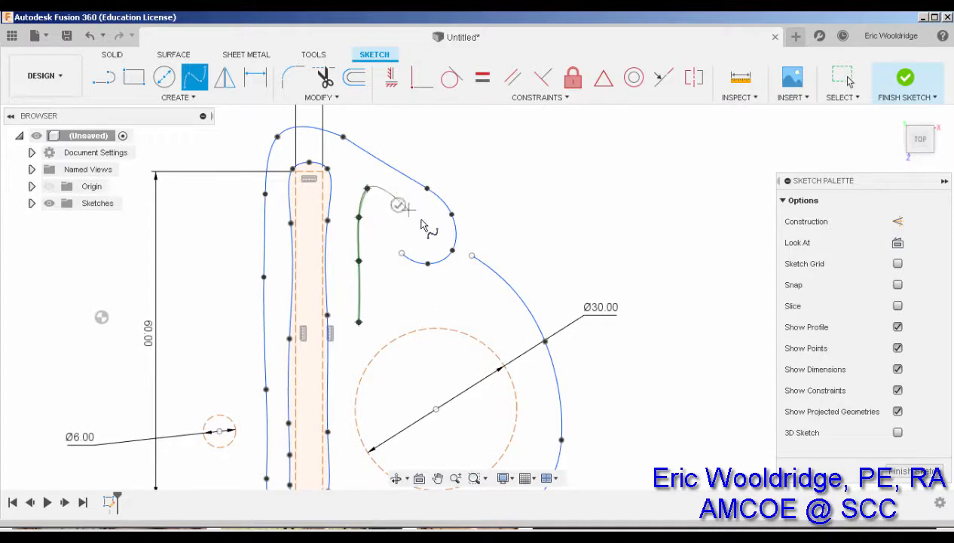
{"action": "left_click", "coordinate": [408, 210]}
{"action": "left_click", "coordinate": [425, 225]}
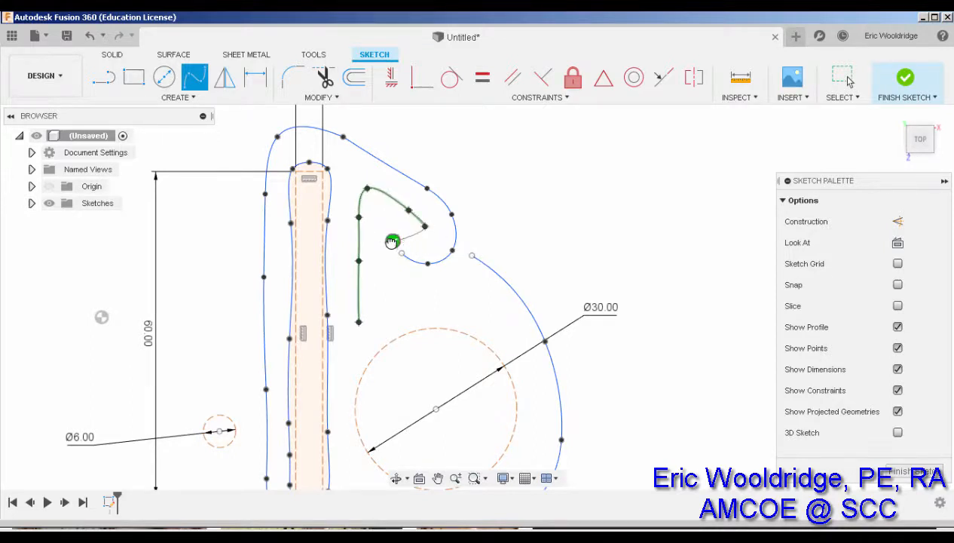
{"action": "left_click", "coordinate": [392, 241]}
- Draw a fit-point spline from the inner spline's lower end around the outside of the 30 mm circle, ending open below the hook
{"action": "middle_click_drag", "start_coordinate": [416, 330], "coordinate": [432, 180]}
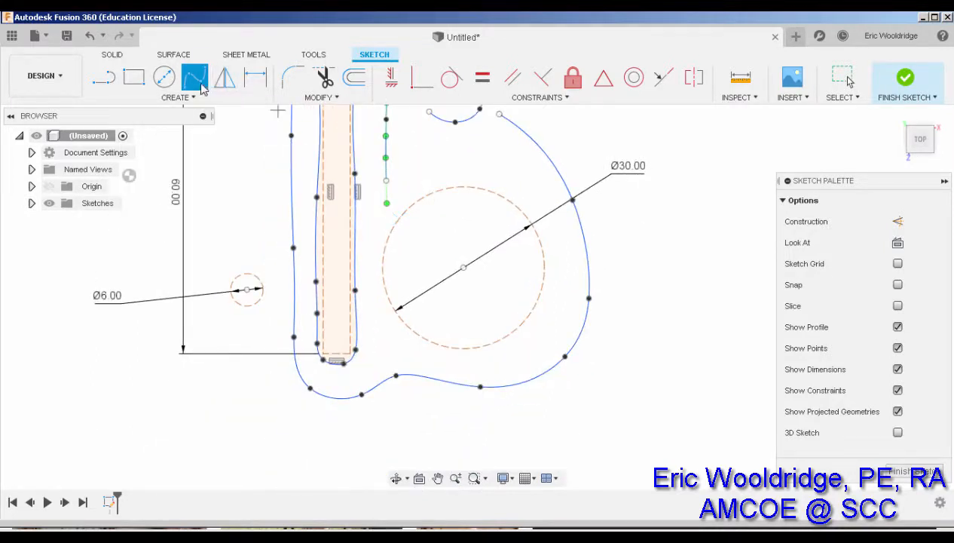
{"action": "left_click", "coordinate": [385, 219]}
{"action": "left_click", "coordinate": [377, 264]}
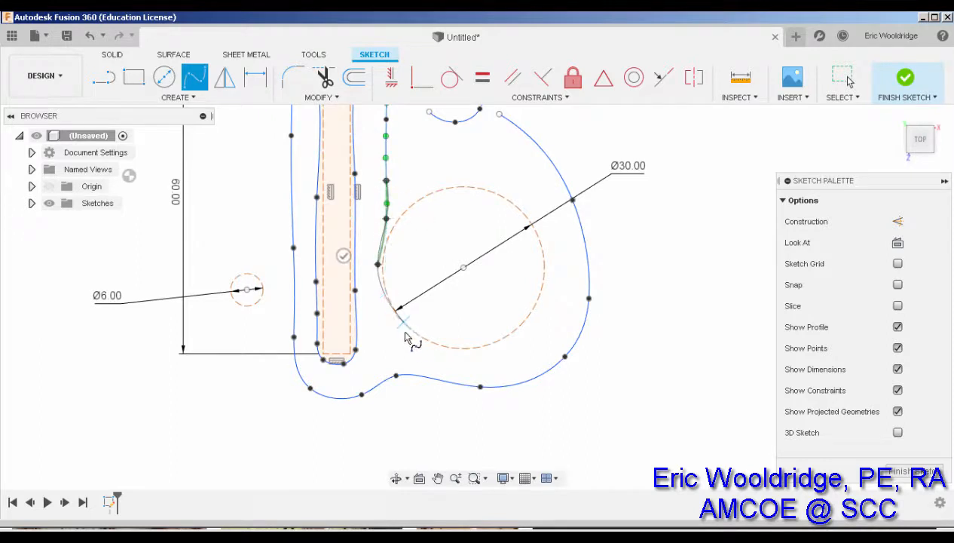
{"action": "left_click", "coordinate": [413, 343]}
{"action": "left_click", "coordinate": [487, 356]}
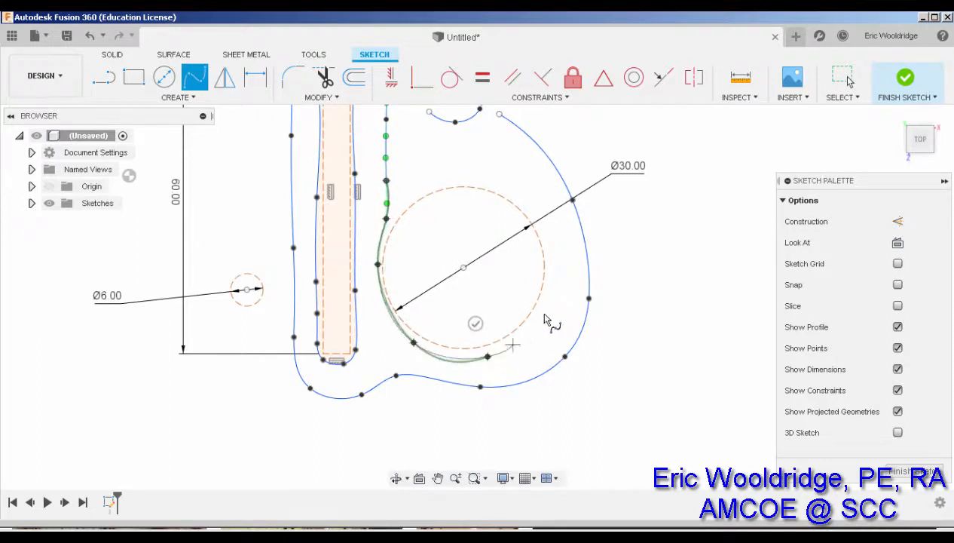
{"action": "left_click", "coordinate": [552, 291]}
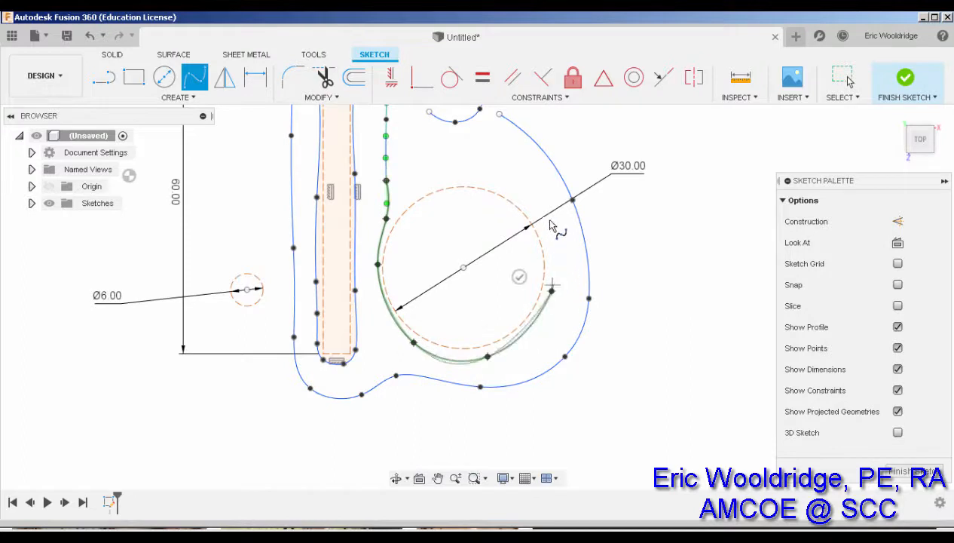
{"action": "left_click", "coordinate": [509, 187]}
{"action": "middle_click_drag", "start_coordinate": [511, 214], "coordinate": [551, 296]}
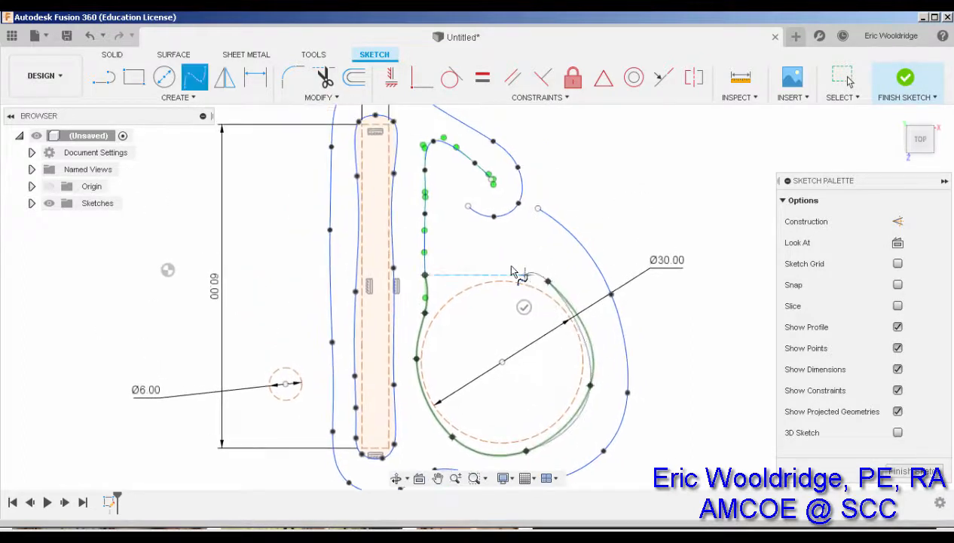
{"action": "left_click", "coordinate": [498, 261]}
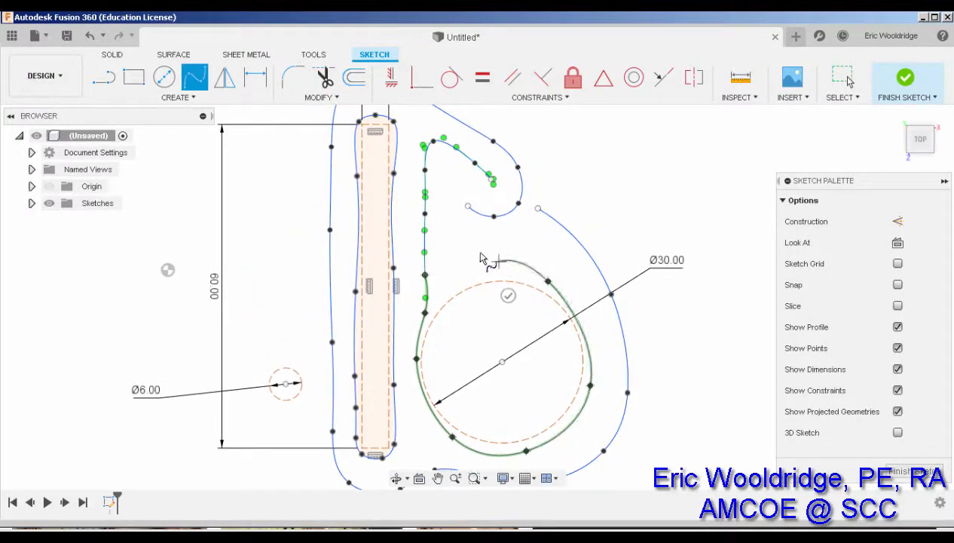
{"action": "left_click", "coordinate": [468, 205]}
{"action": "scroll", "coordinate": [477, 230], "scroll_direction": "up", "scroll_amount": 2}
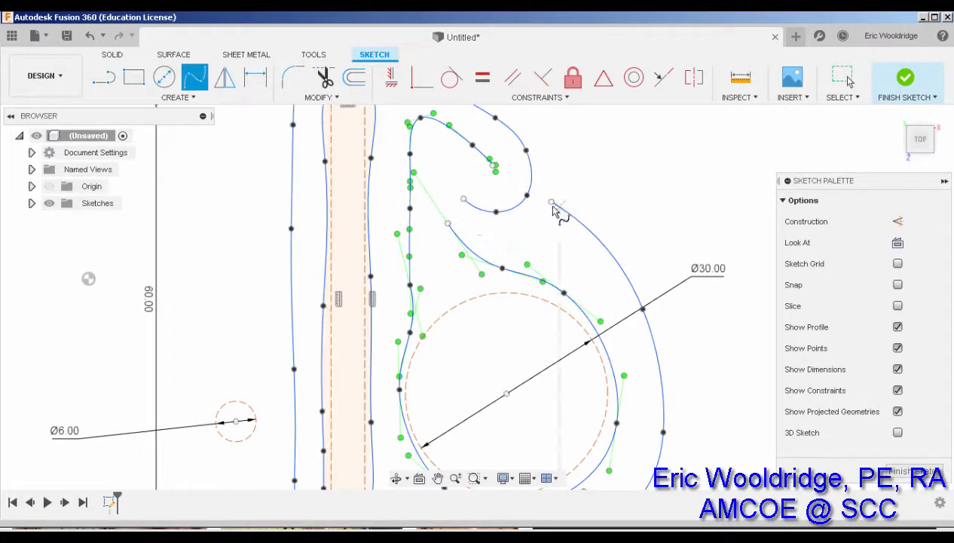
{"action": "key", "text": "Escape"}
- Pull the right outer spline's open end inward under the hook, and move the hook spline's upper fit point outward
{"action": "mouse_move", "coordinate": [551, 202]}
{"action": "left_mouse_down"}
{"action": "mouse_move", "coordinate": [524, 233]}
{"action": "mouse_move", "coordinate": [502, 231]}
{"action": "left_mouse_up"}
{"action": "middle_click_drag", "start_coordinate": [499, 239], "coordinate": [451, 333]}
{"action": "left_click_drag", "start_coordinate": [481, 290], "coordinate": [464, 203]}
- Reshape the hook tip by adjusting the inner spline's end and neighbouring fit point, plus the hook spline's open end and bottom fit point
{"action": "left_click_drag", "start_coordinate": [447, 256], "coordinate": [458, 247]}
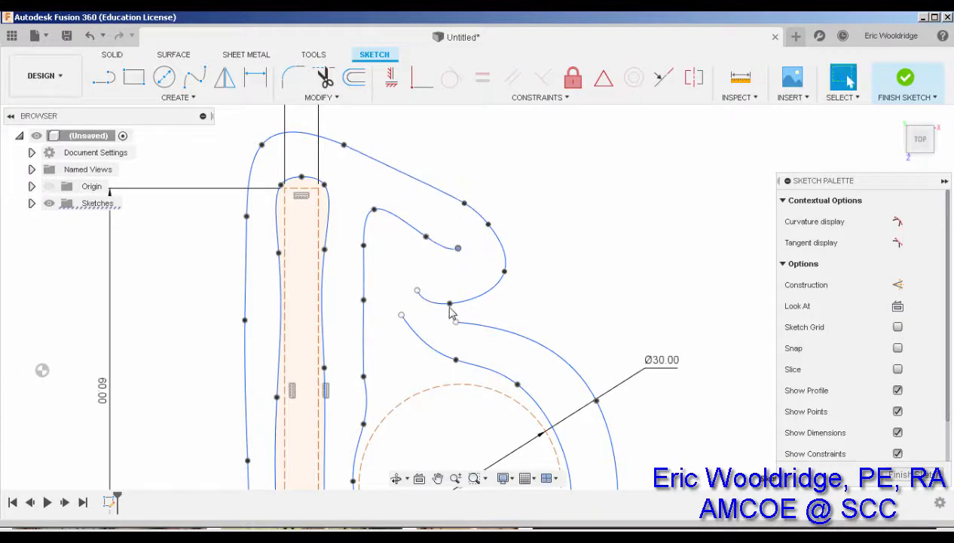
{"action": "left_click_drag", "start_coordinate": [447, 303], "coordinate": [479, 293]}
{"action": "mouse_move", "coordinate": [418, 291]}
{"action": "left_mouse_down"}
{"action": "mouse_move", "coordinate": [441, 304]}
{"action": "mouse_move", "coordinate": [425, 278]}
{"action": "left_mouse_up"}
{"action": "left_click_drag", "start_coordinate": [479, 293], "coordinate": [471, 301]}
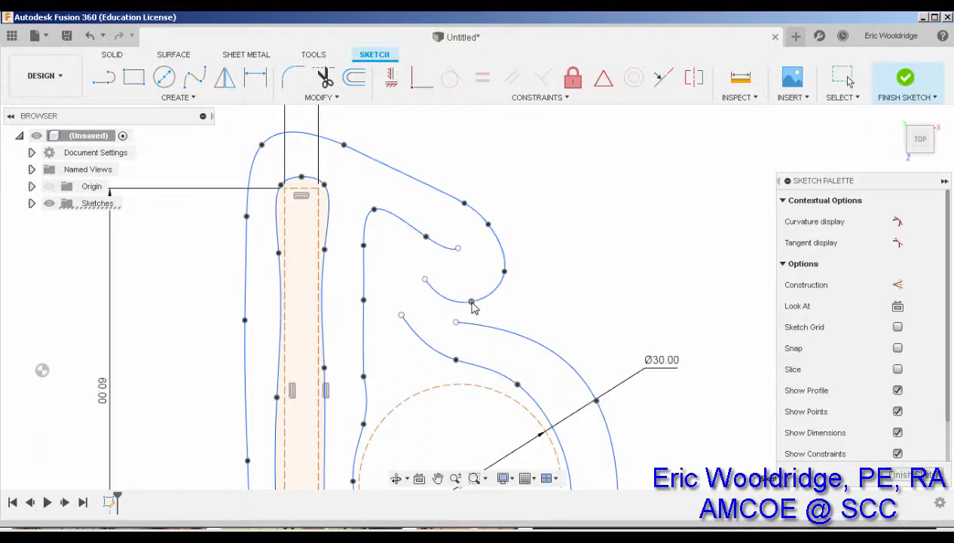
{"action": "left_click_drag", "start_coordinate": [426, 237], "coordinate": [433, 230]}
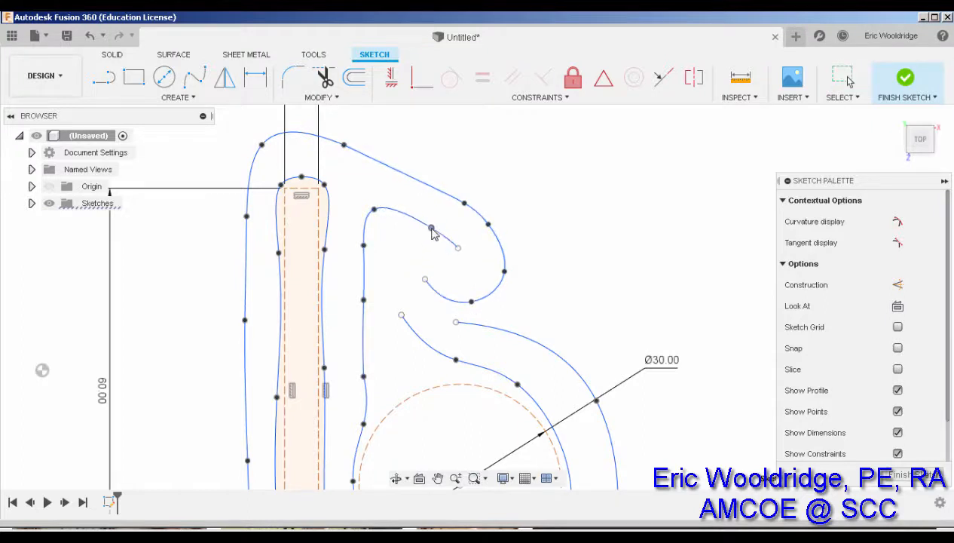
- Close the hook tip with a straight line between the inner spline's open end and the hook spline's open end
{"action": "key", "text": "l"}
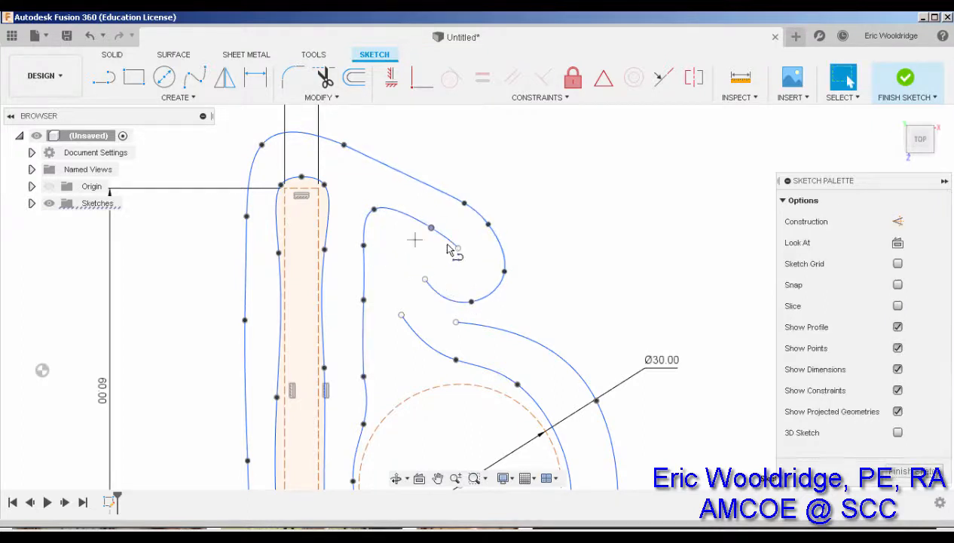
{"action": "left_click", "coordinate": [457, 247]}
{"action": "left_click", "coordinate": [425, 279]}
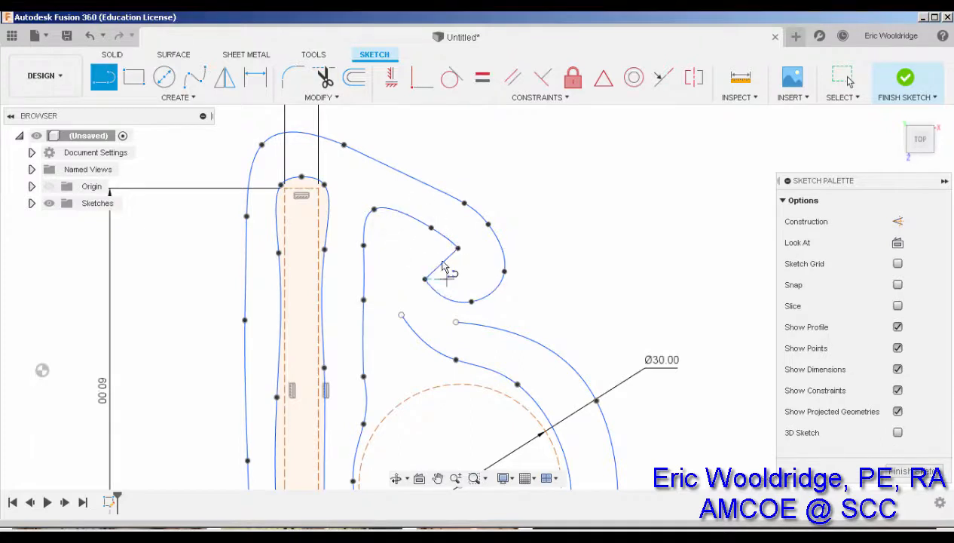
{"action": "key", "text": "Escape"}
- Round the top of the hook by shifting its inner and outer upper fit points, and place the 6 mm gauge circle above the hook
{"action": "left_click", "coordinate": [431, 223]}
{"action": "left_click_drag", "start_coordinate": [464, 202], "coordinate": [440, 177]}
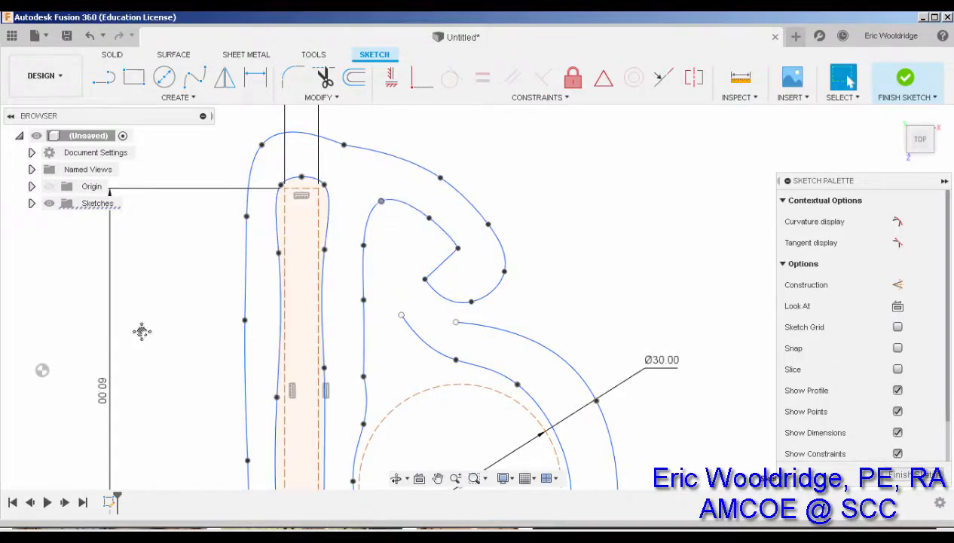
{"action": "middle_click_drag", "start_coordinate": [142, 330], "coordinate": [251, 315]}
{"action": "scroll", "coordinate": [285, 341], "scroll_direction": "up", "scroll_amount": 3}
{"action": "scroll", "coordinate": [285, 340], "scroll_direction": "down", "scroll_amount": 2}
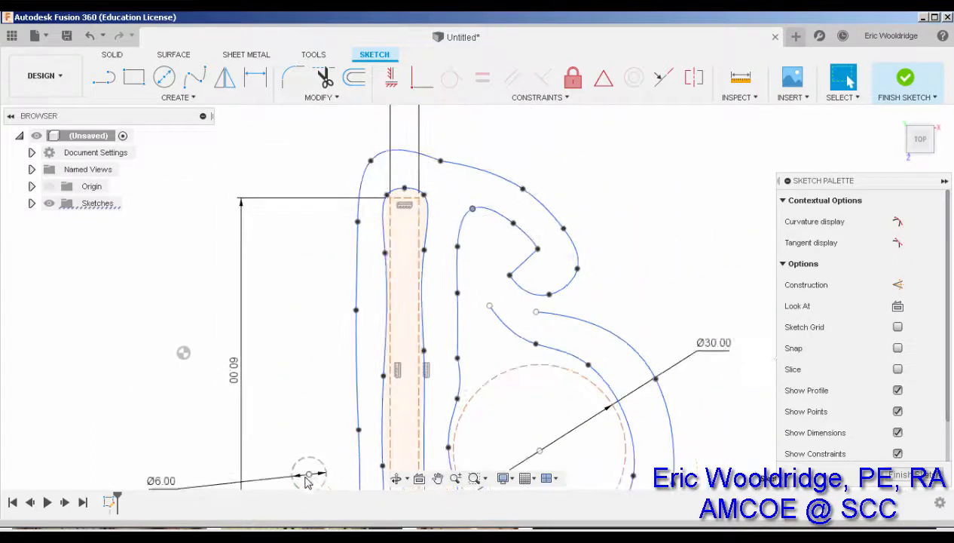
{"action": "left_click_drag", "start_coordinate": [309, 474], "coordinate": [464, 127]}
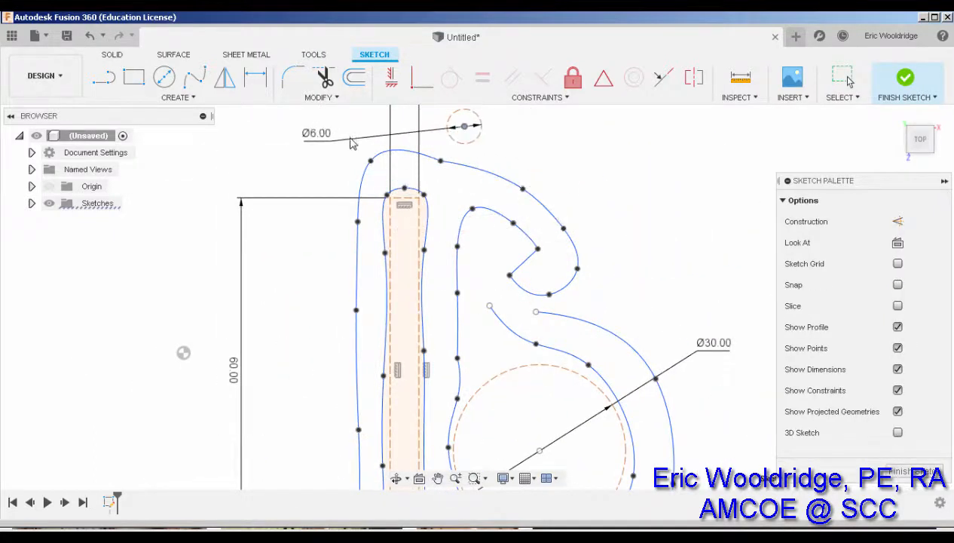
- Move the 6 mm gauge circle's diameter dimension beside the circle and raise the outer spline's upper fit point above the hook
{"action": "left_click_drag", "start_coordinate": [374, 138], "coordinate": [509, 126]}
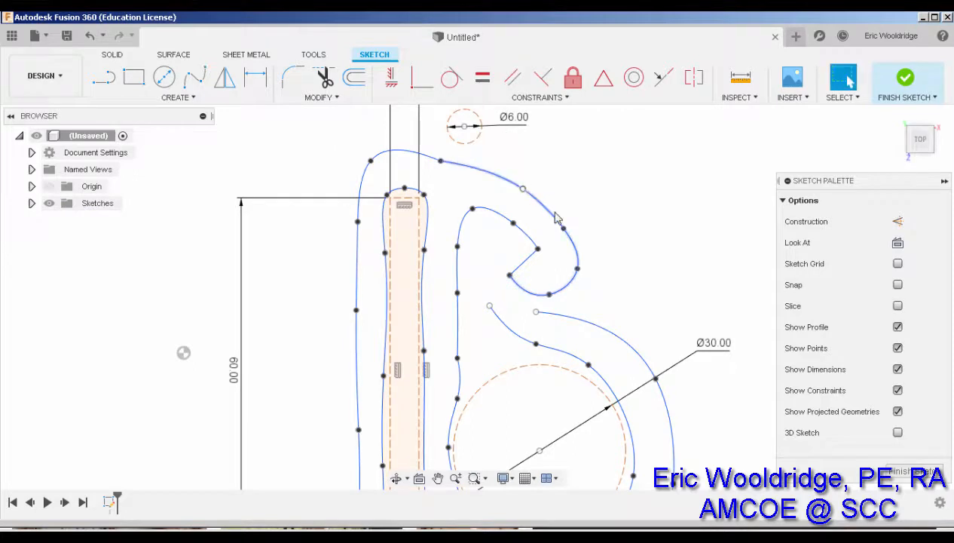
{"action": "scroll", "coordinate": [452, 167], "scroll_direction": "up", "scroll_amount": 2}
{"action": "left_click", "coordinate": [435, 153]}
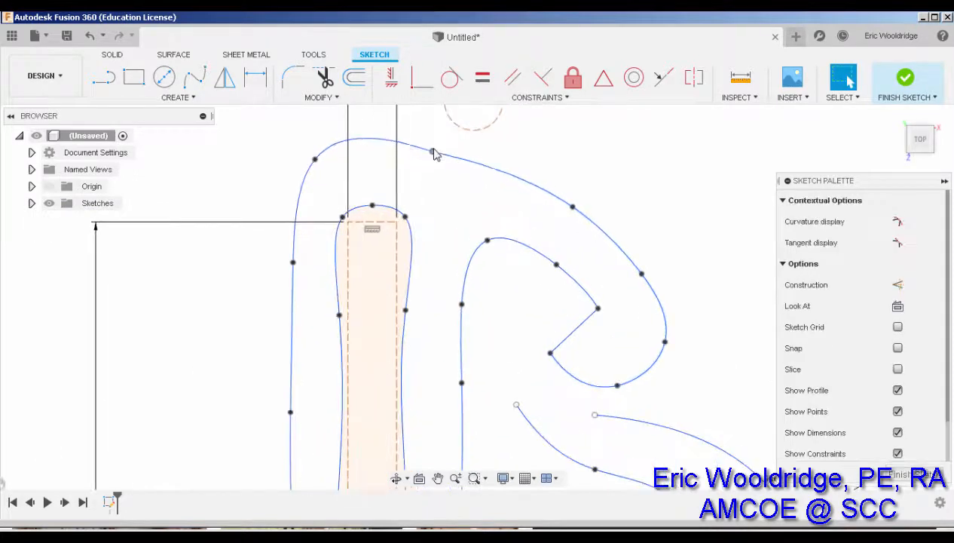
- Draw two connected lines around the hook tip, the first about 6.7 mm beside its flat, the second ending at the right outer spline's open end
{"action": "scroll", "coordinate": [493, 211], "scroll_direction": "down", "scroll_amount": 2}
{"action": "middle_click_drag", "start_coordinate": [506, 296], "coordinate": [463, 233]}
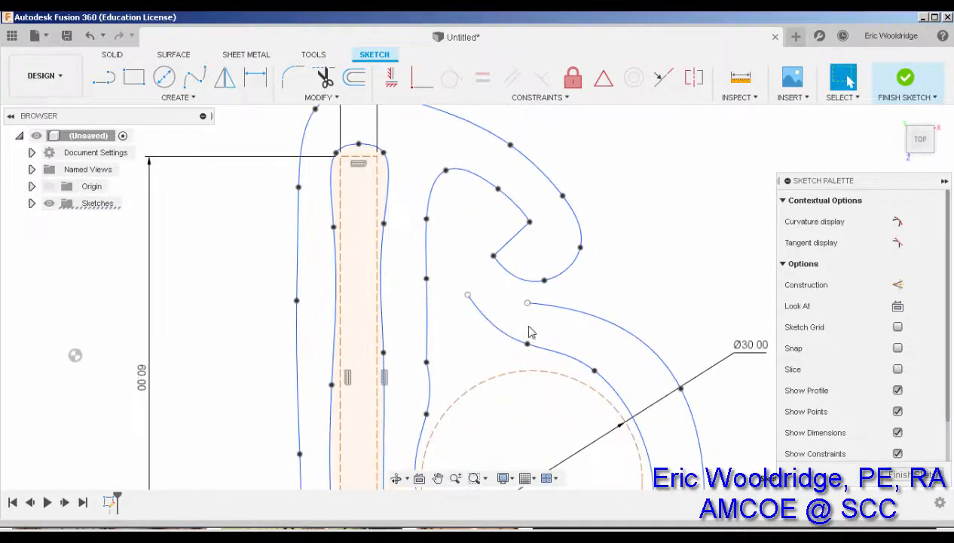
{"action": "scroll", "coordinate": [503, 324], "scroll_direction": "down", "scroll_amount": 1}
{"action": "scroll", "coordinate": [500, 266], "scroll_direction": "up", "scroll_amount": 1}
{"action": "scroll", "coordinate": [337, 196], "scroll_direction": "up", "scroll_amount": 2}
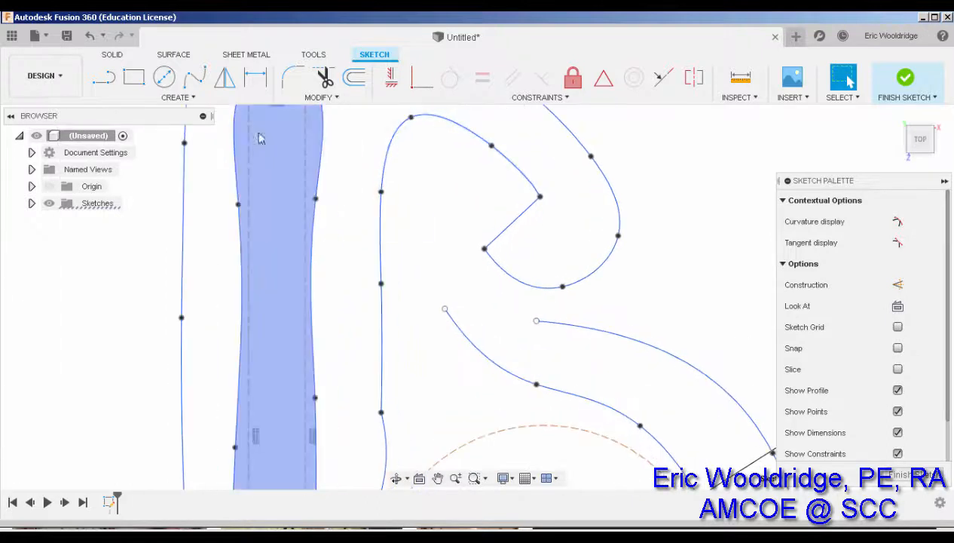
{"action": "left_click", "coordinate": [103, 78]}
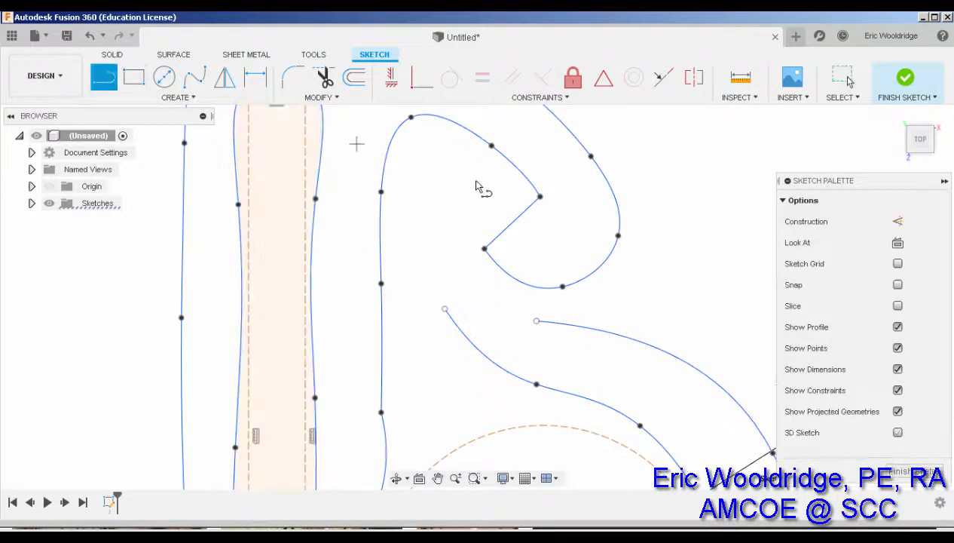
{"action": "left_click", "coordinate": [526, 196]}
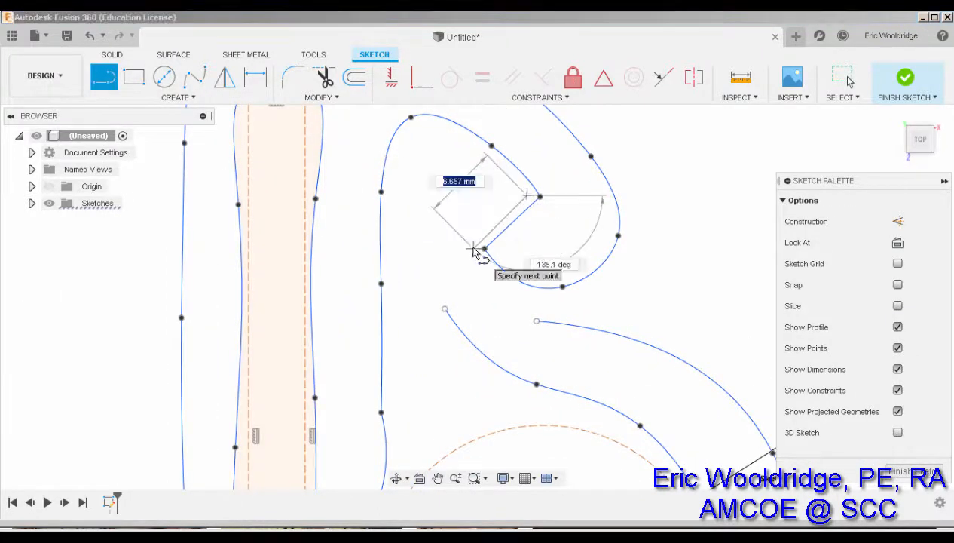
{"action": "left_click", "coordinate": [476, 249]}
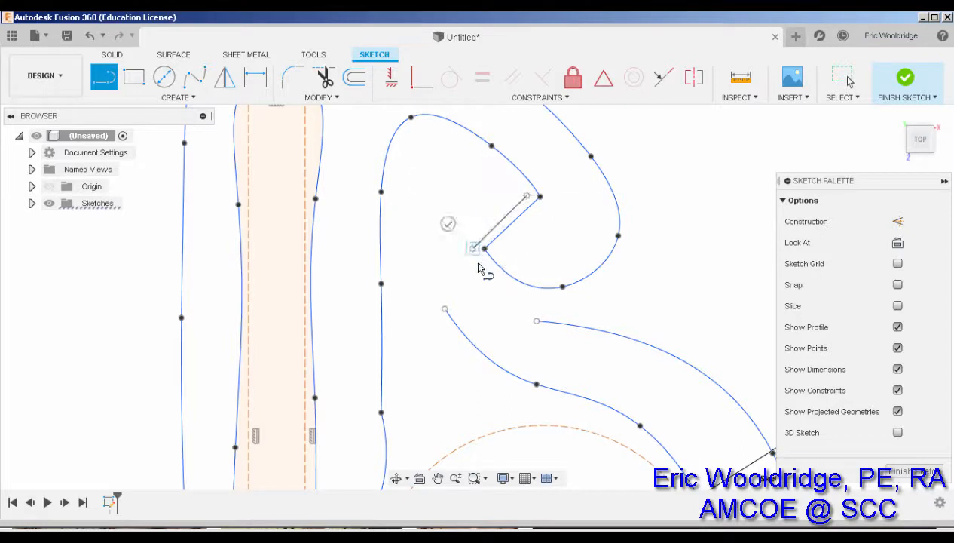
{"action": "left_click", "coordinate": [536, 321]}
{"action": "key", "text": "Escape"}
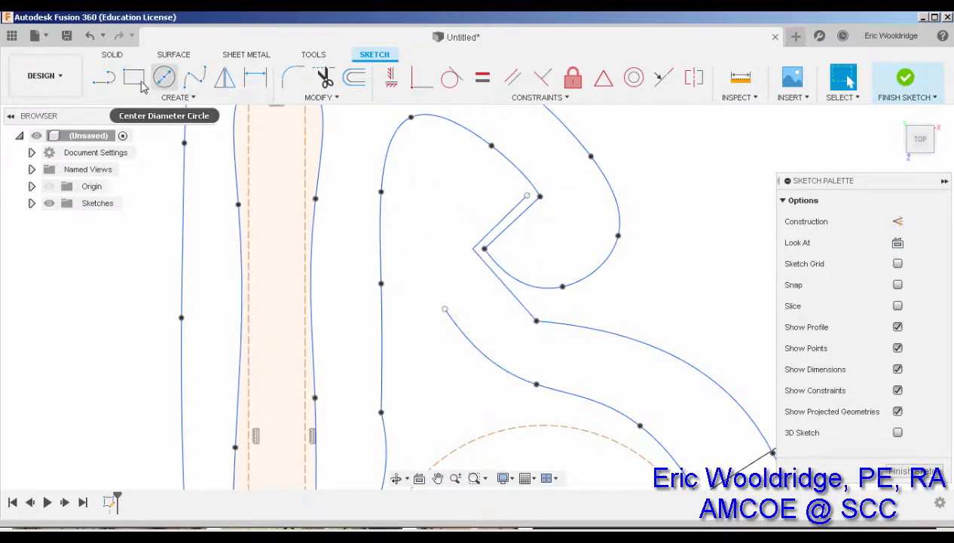
- Draw a fit-point spline inside the hook cavity from the line's free end to the ring's inner spline open end
{"action": "key", "text": "l"}
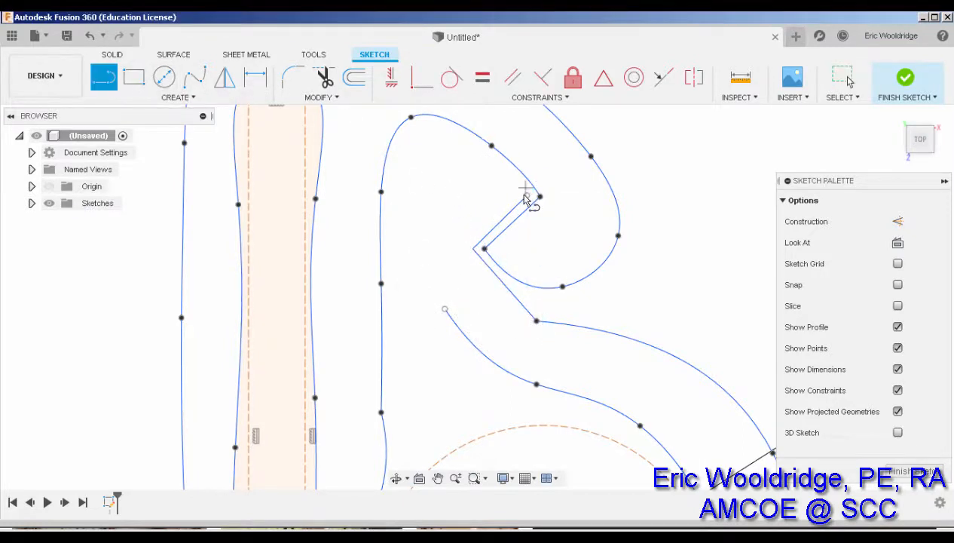
{"action": "left_click", "coordinate": [195, 76]}
{"action": "left_click", "coordinate": [526, 195]}
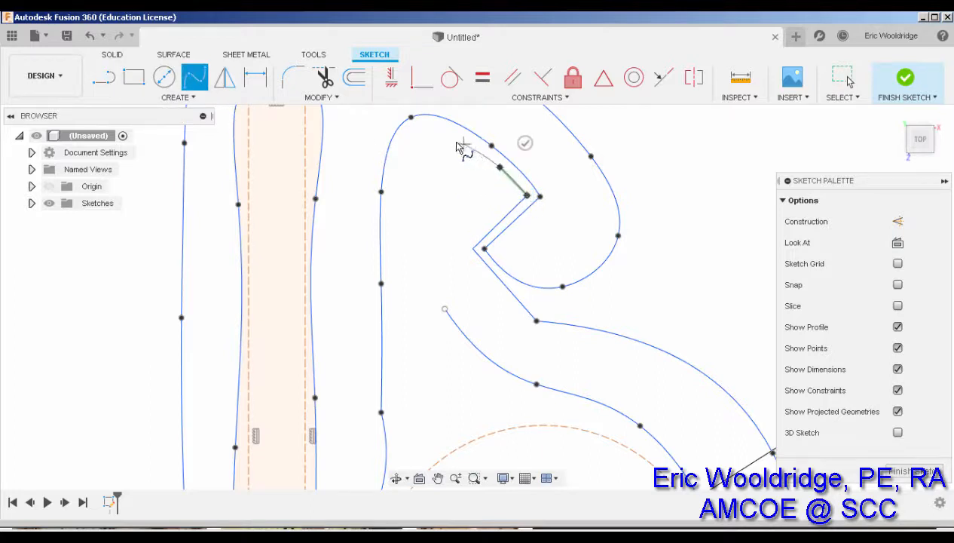
{"action": "left_click", "coordinate": [462, 143]}
{"action": "left_click", "coordinate": [438, 139]}
{"action": "left_click", "coordinate": [422, 155]}
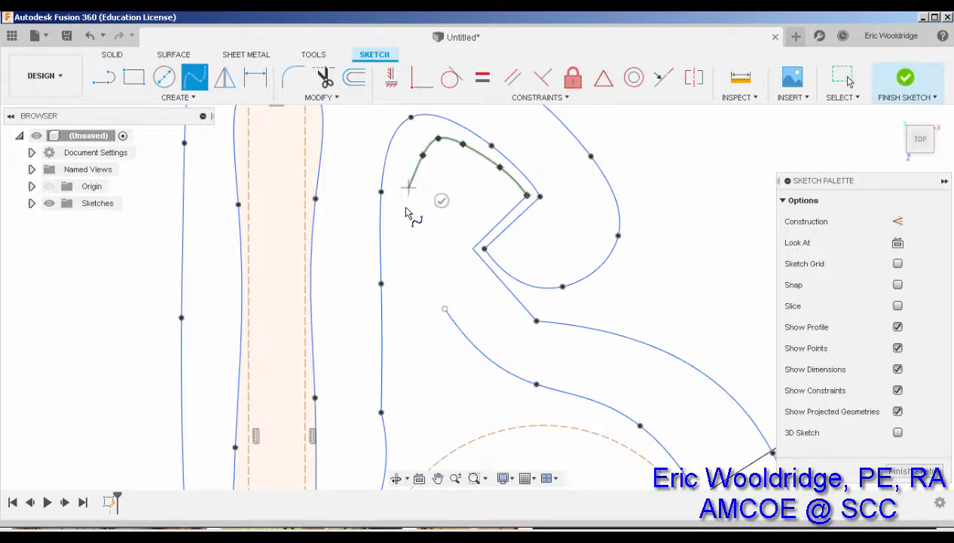
{"action": "left_click", "coordinate": [408, 187]}
{"action": "left_click", "coordinate": [404, 221]}
{"action": "left_click", "coordinate": [405, 257]}
{"action": "left_click", "coordinate": [444, 309]}
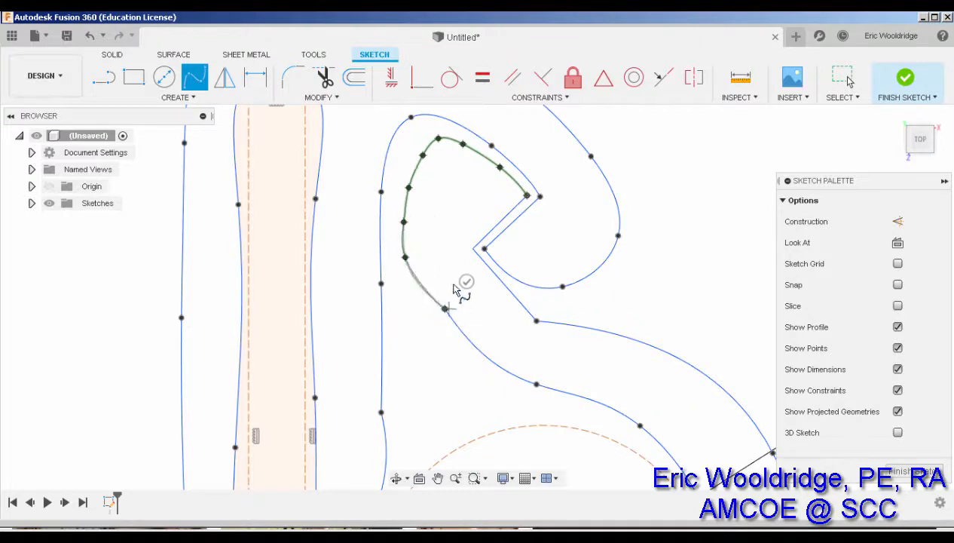
{"action": "left_click", "coordinate": [466, 281]}
{"action": "key", "text": "Escape"}
- Move the new catch spline's upper and post-side fit points outward so it follows the hook's inner contour with a narrow gap
{"action": "scroll", "coordinate": [426, 147], "scroll_direction": "up", "scroll_amount": 2}
{"action": "scroll", "coordinate": [435, 144], "scroll_direction": "up", "scroll_amount": 1}
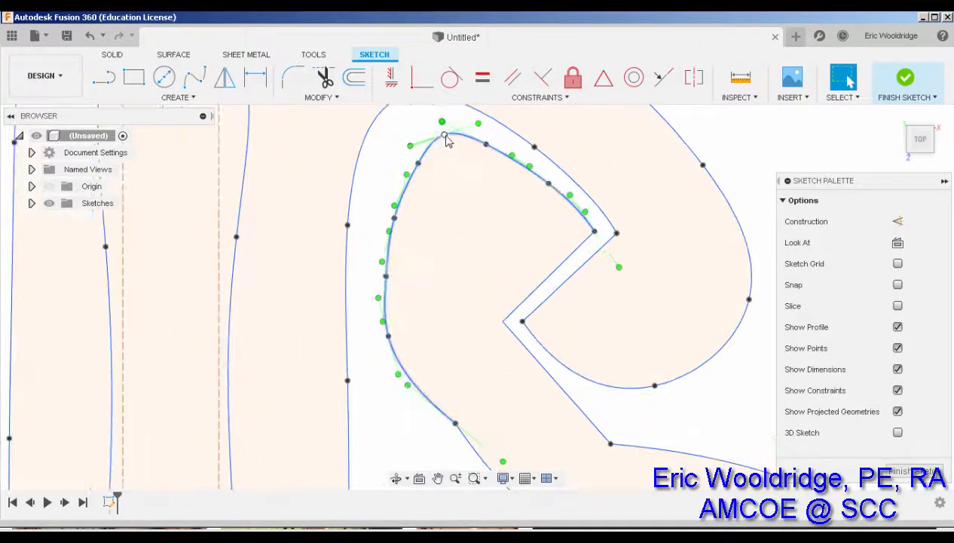
{"action": "left_click_drag", "start_coordinate": [444, 135], "coordinate": [423, 118]}
{"action": "left_click_drag", "start_coordinate": [418, 163], "coordinate": [383, 152]}
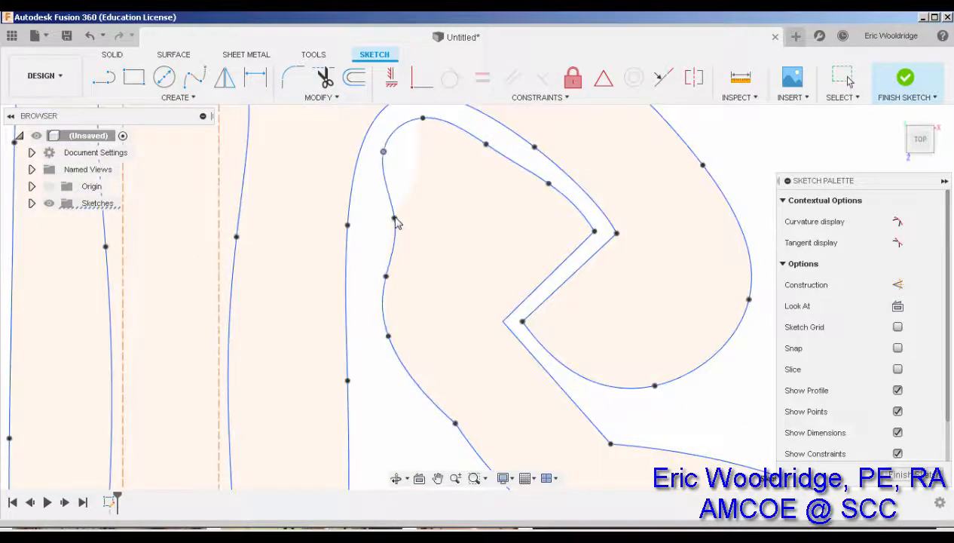
{"action": "left_click_drag", "start_coordinate": [394, 218], "coordinate": [367, 222]}
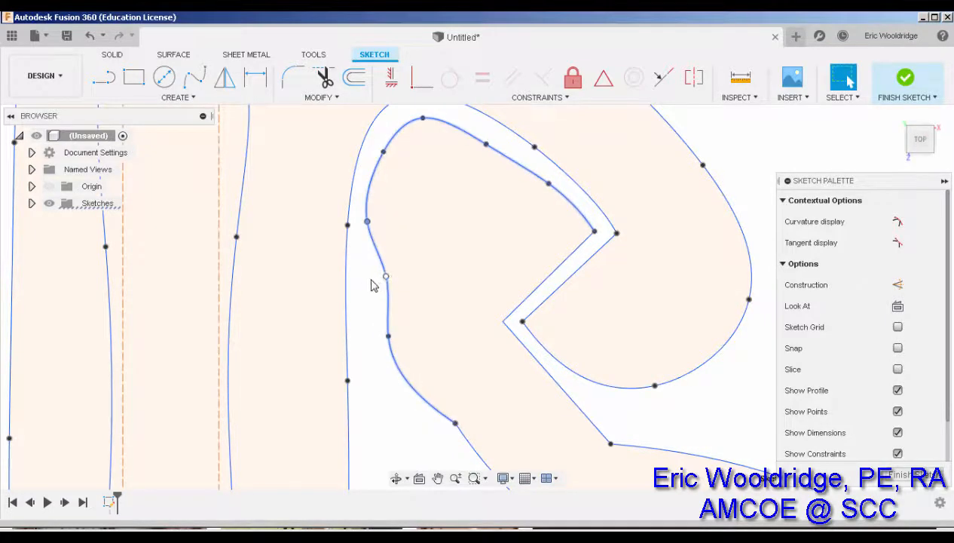
{"action": "left_click_drag", "start_coordinate": [386, 276], "coordinate": [366, 280]}
{"action": "left_click_drag", "start_coordinate": [486, 144], "coordinate": [488, 134]}
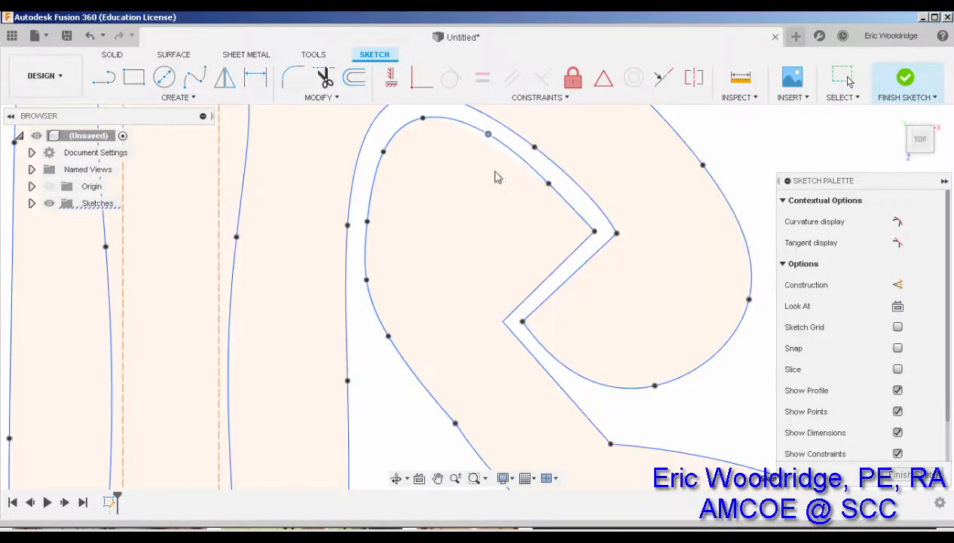
- Deepen the interlock by moving the catch line's lower end, its notch corner and the hook's tip point toward the post
{"action": "scroll", "coordinate": [576, 315], "scroll_direction": "down", "scroll_amount": 4}
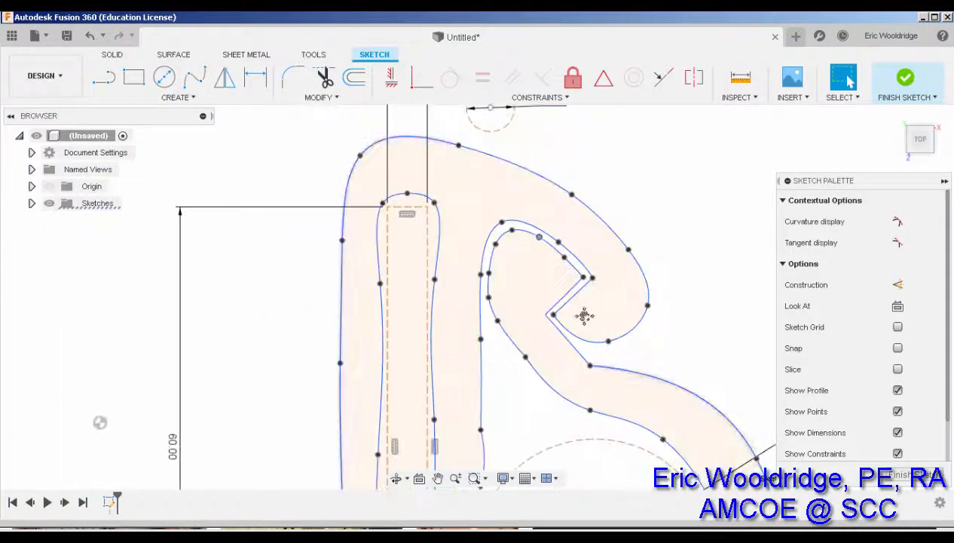
{"action": "middle_click_drag", "start_coordinate": [585, 316], "coordinate": [504, 205]}
{"action": "left_click_drag", "start_coordinate": [511, 254], "coordinate": [492, 236]}
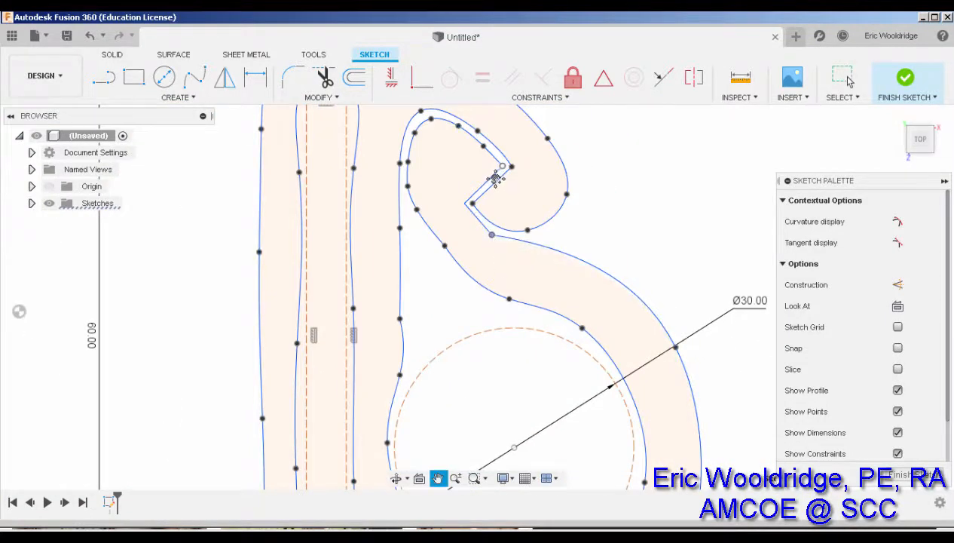
{"action": "scroll", "coordinate": [495, 178], "scroll_direction": "up", "scroll_amount": 2}
{"action": "scroll", "coordinate": [477, 211], "scroll_direction": "up", "scroll_amount": 2}
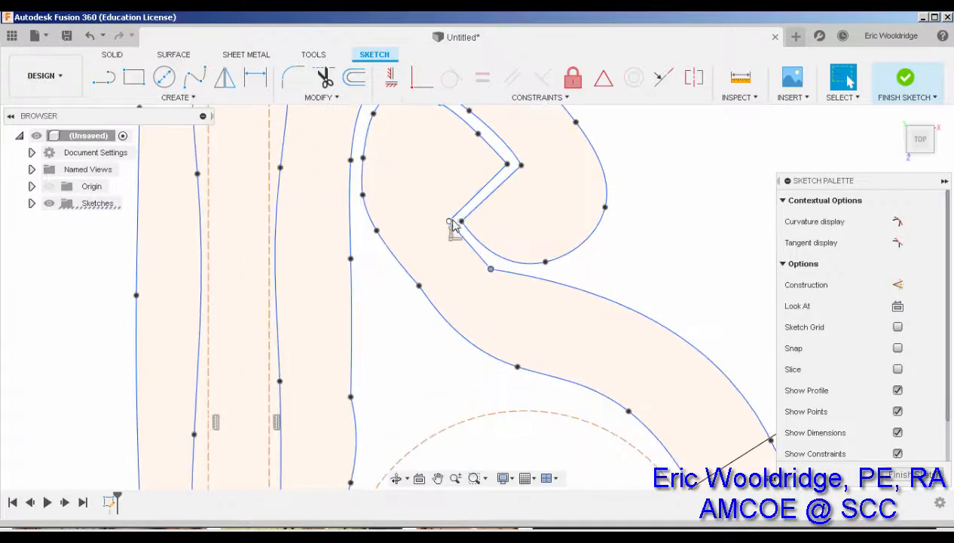
{"action": "left_click_drag", "start_coordinate": [444, 219], "coordinate": [429, 197]}
{"action": "left_click", "coordinate": [462, 225]}
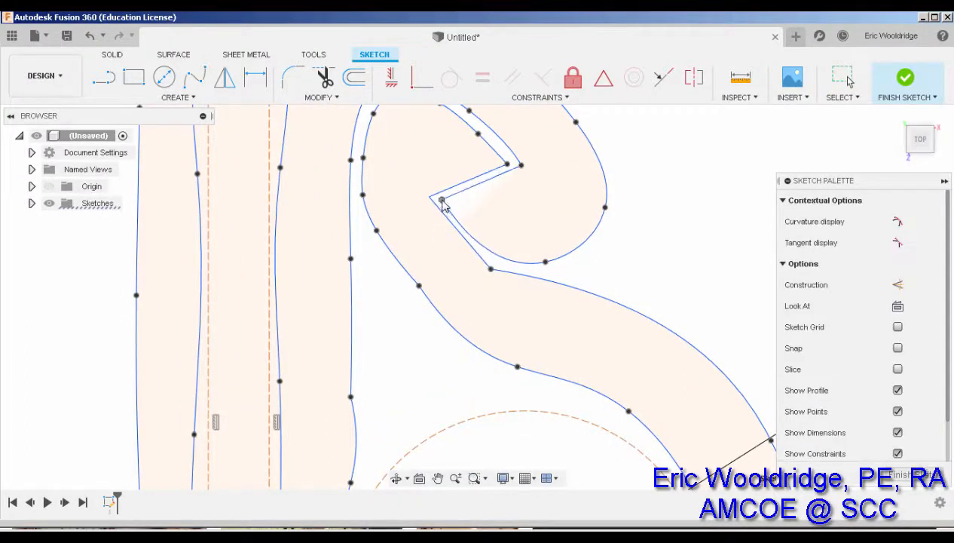
- Adjust the clearance between hook and catch by shifting both notch end points, the catch's inner corner and the catch line's lower end
{"action": "mouse_move", "coordinate": [524, 166]}
{"action": "left_mouse_down"}
{"action": "mouse_move", "coordinate": [535, 176]}
{"action": "mouse_move", "coordinate": [515, 169]}
{"action": "left_mouse_up"}
{"action": "middle_click_drag", "start_coordinate": [539, 211], "coordinate": [541, 289]}
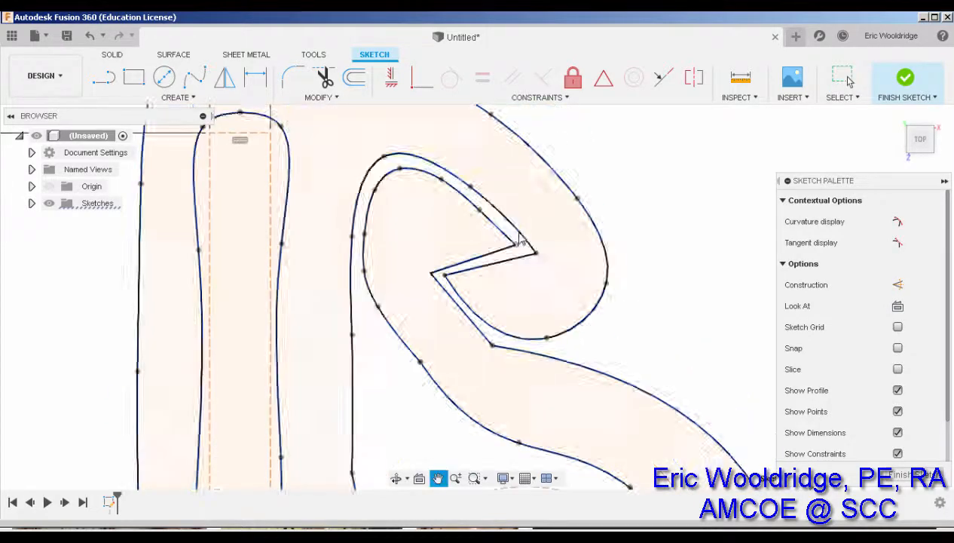
{"action": "scroll", "coordinate": [531, 245], "scroll_direction": "up", "scroll_amount": 1}
{"action": "scroll", "coordinate": [537, 257], "scroll_direction": "up", "scroll_amount": 1}
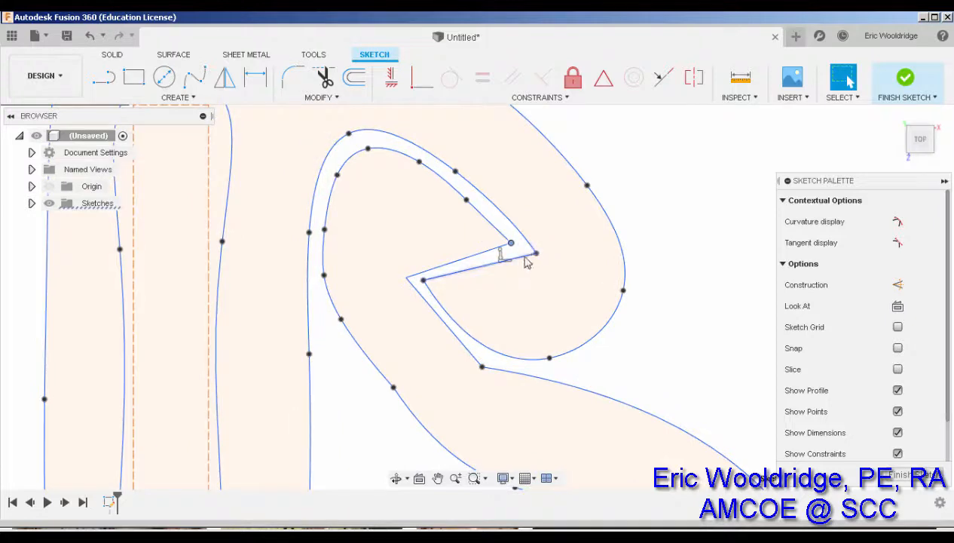
{"action": "middle_click_drag", "start_coordinate": [503, 216], "coordinate": [511, 238]}
{"action": "left_click_drag", "start_coordinate": [458, 324], "coordinate": [460, 317]}
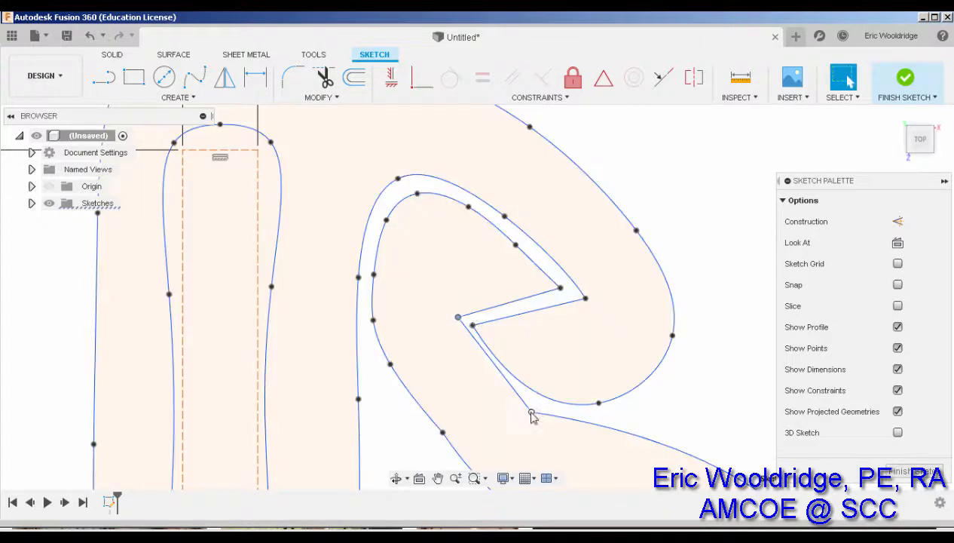
{"action": "left_click_drag", "start_coordinate": [532, 412], "coordinate": [512, 400]}
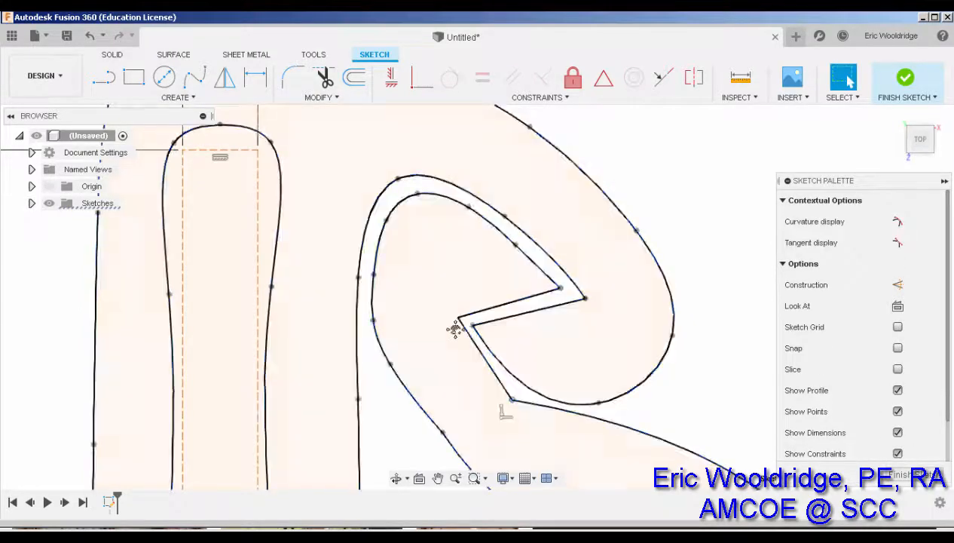
- Reshape the catch arm's underside by shifting its two inner fit points, and adjust the post-side fit points above the 30 mm circle
{"action": "middle_click_drag", "start_coordinate": [455, 328], "coordinate": [470, 220]}
{"action": "left_click_drag", "start_coordinate": [446, 337], "coordinate": [441, 337]}
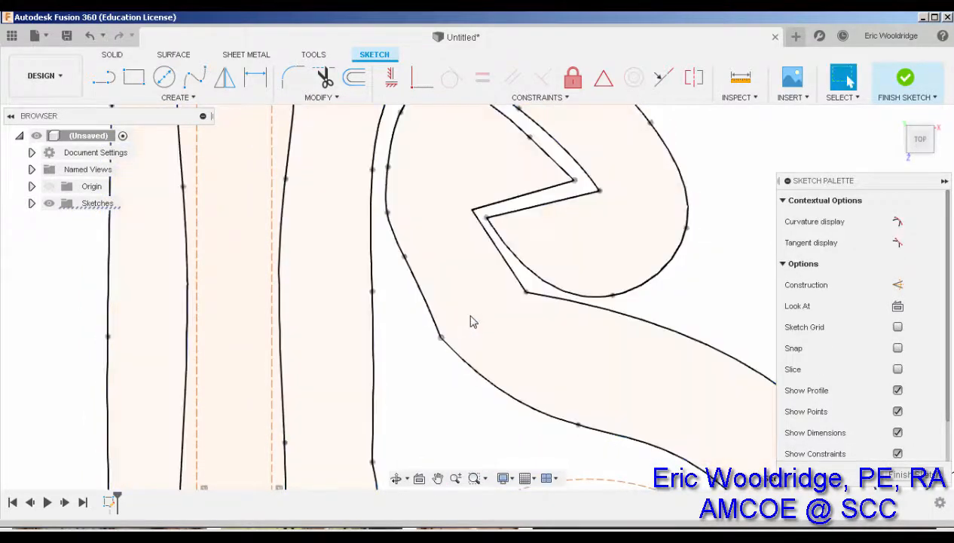
{"action": "left_click_drag", "start_coordinate": [578, 425], "coordinate": [541, 411]}
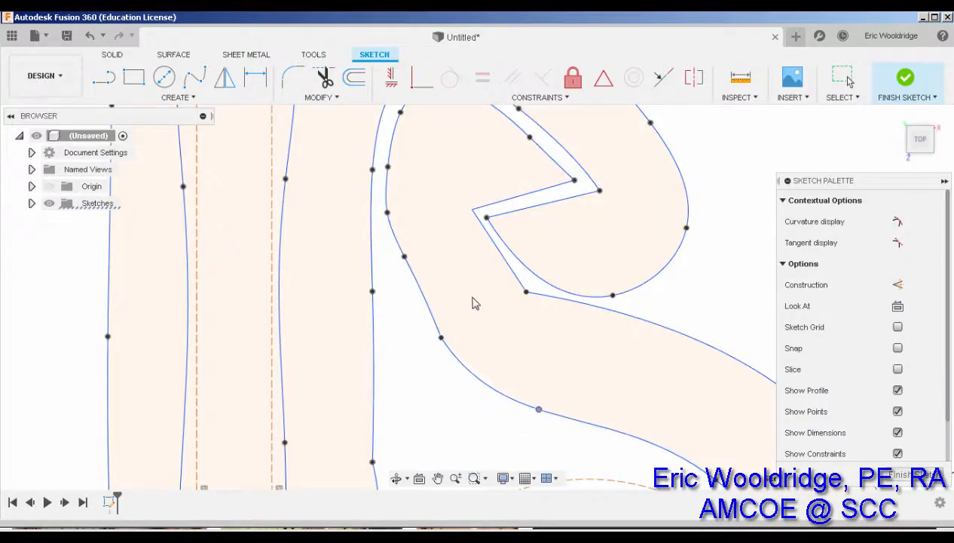
{"action": "scroll", "coordinate": [520, 333], "scroll_direction": "down", "scroll_amount": 5}
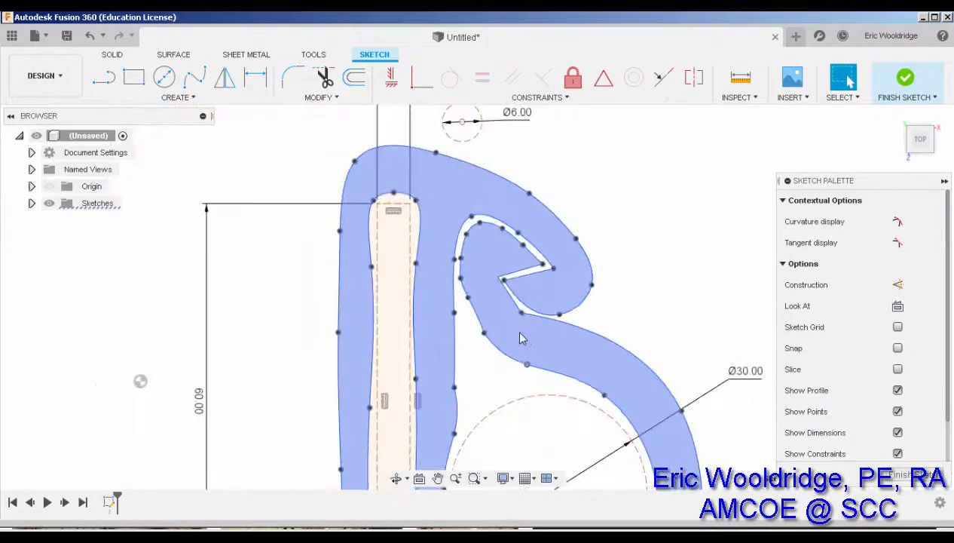
{"action": "middle_click_drag", "start_coordinate": [642, 364], "coordinate": [608, 286]}
{"action": "scroll", "coordinate": [547, 241], "scroll_direction": "up", "scroll_amount": 2}
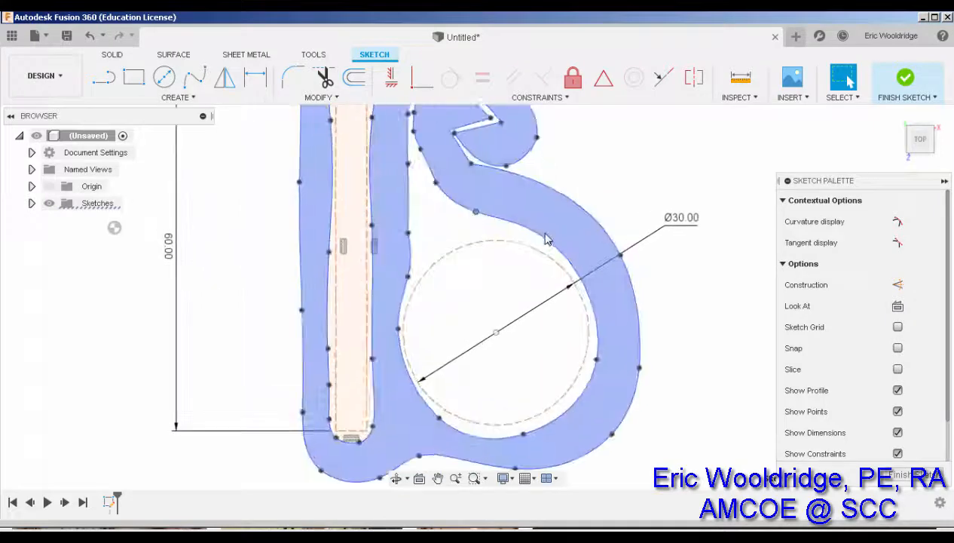
{"action": "scroll", "coordinate": [411, 235], "scroll_direction": "down", "scroll_amount": 1}
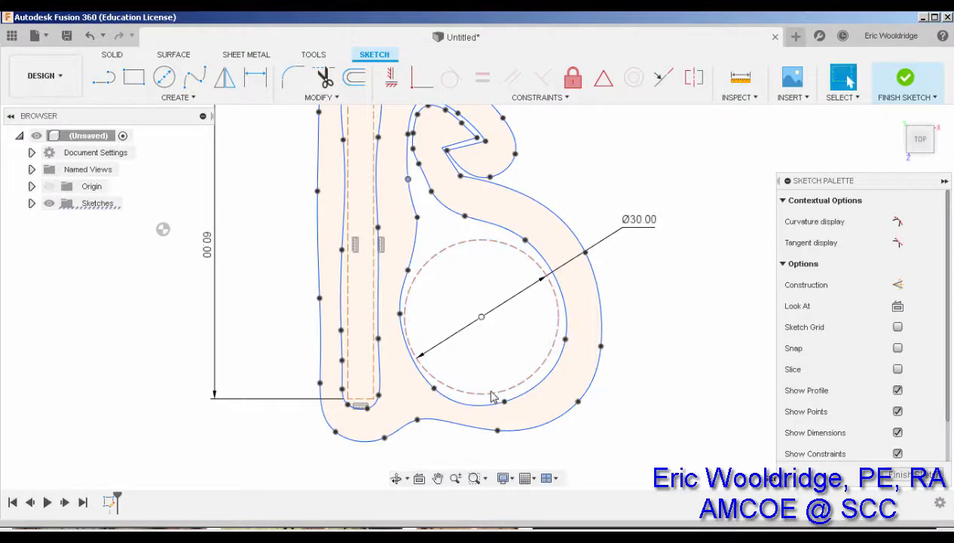
- Smooth the holder's base by moving the outer spline's lower fit points and lowering the inner spline's fit point beside the post
{"action": "middle_click_drag", "start_coordinate": [486, 397], "coordinate": [522, 309]}
{"action": "scroll", "coordinate": [492, 324], "scroll_direction": "up", "scroll_amount": 2}
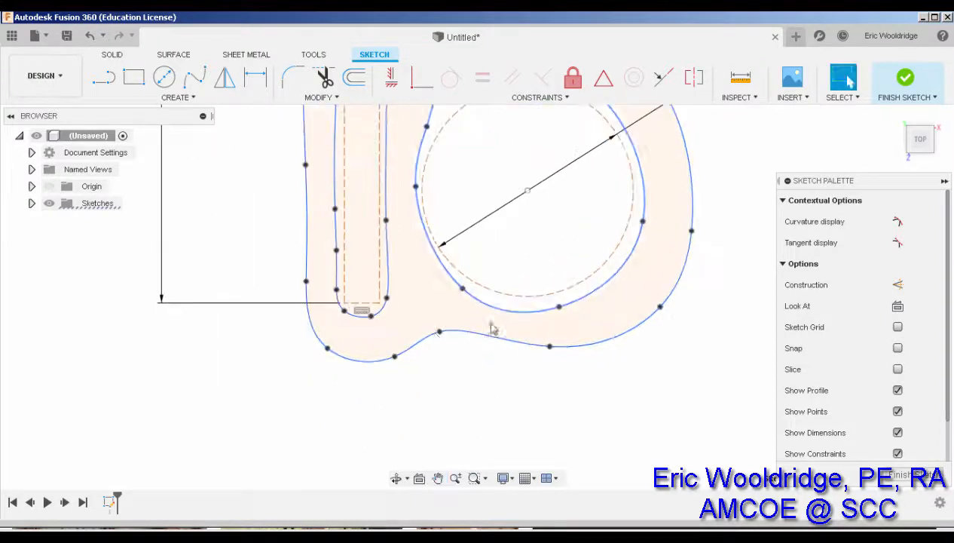
{"action": "left_click", "coordinate": [523, 309]}
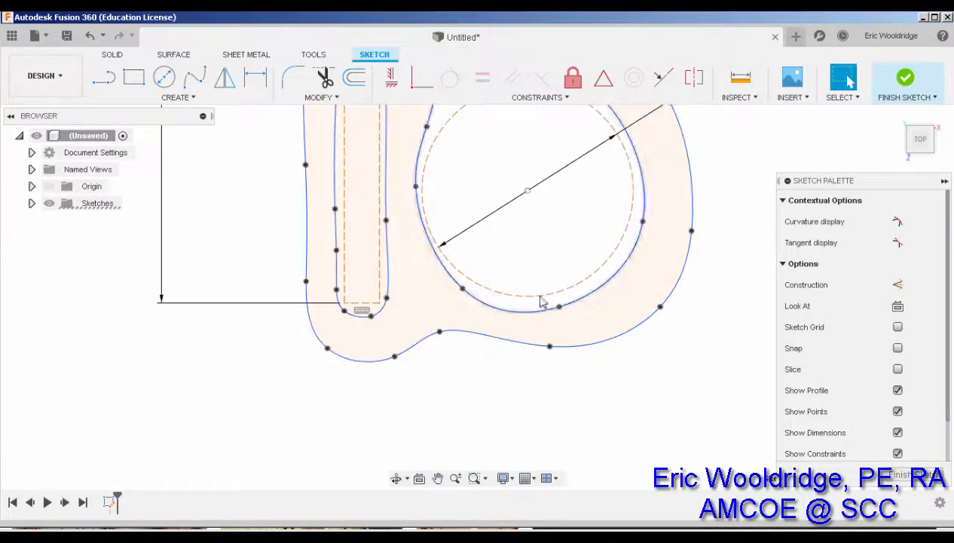
{"action": "left_click_drag", "start_coordinate": [660, 306], "coordinate": [639, 306]}
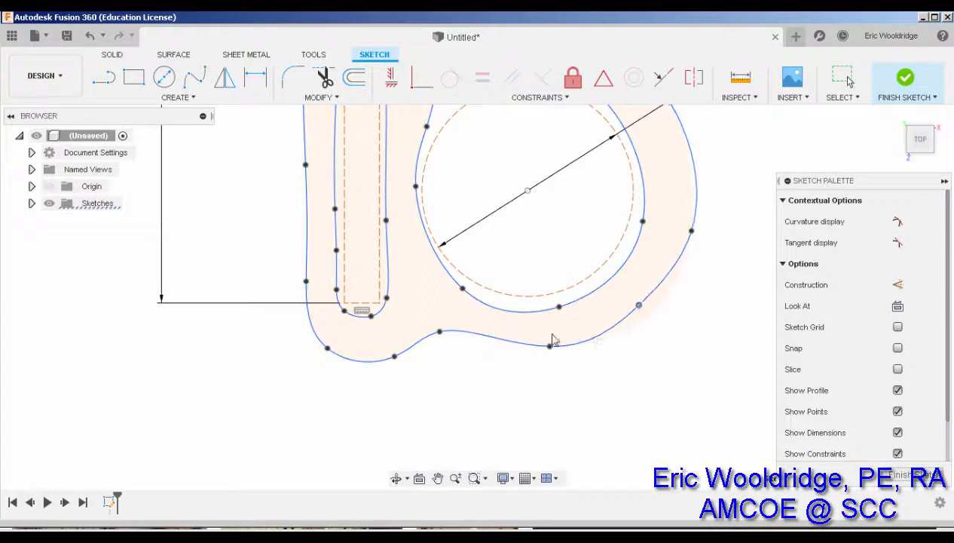
{"action": "left_click_drag", "start_coordinate": [448, 333], "coordinate": [448, 370]}
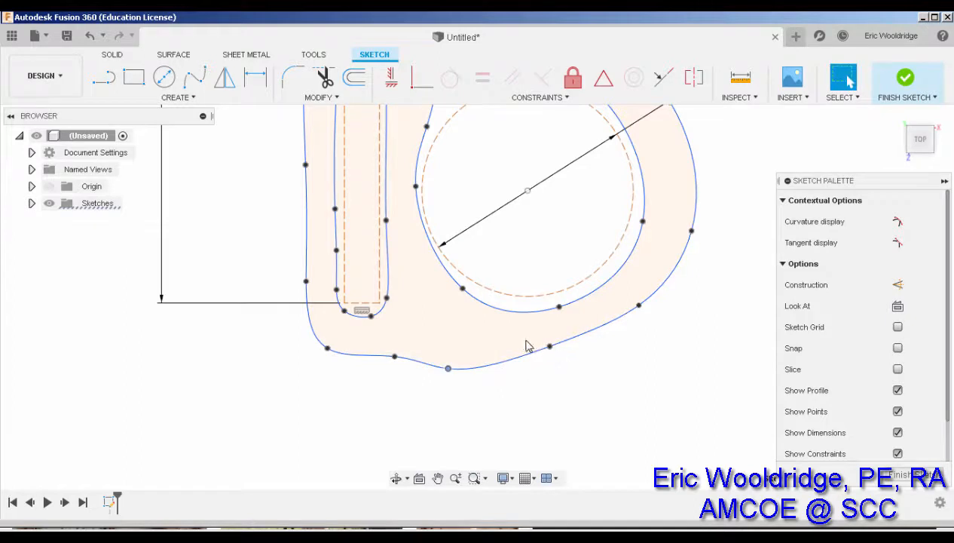
{"action": "left_click_drag", "start_coordinate": [463, 289], "coordinate": [459, 302]}
{"action": "left_click_drag", "start_coordinate": [395, 356], "coordinate": [390, 365]}
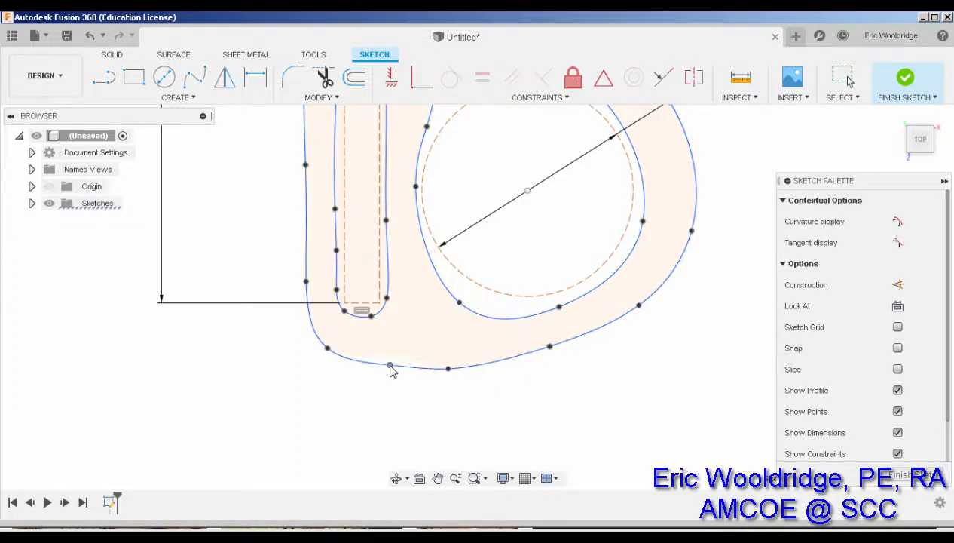
{"action": "scroll", "coordinate": [449, 381], "scroll_direction": "down", "scroll_amount": 2}
{"action": "middle_click_drag", "start_coordinate": [528, 334], "coordinate": [502, 406]}
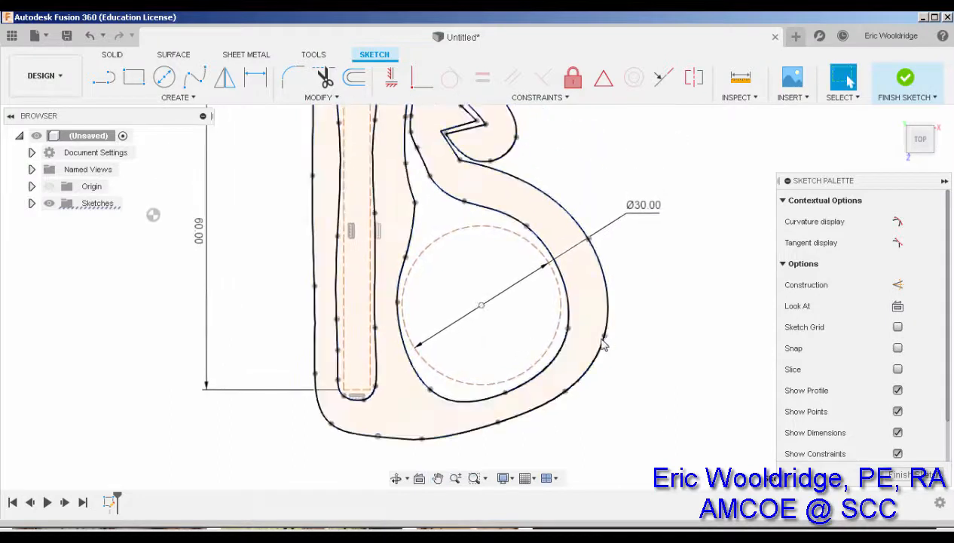
- Pull the outer spline's fit point inward beside the 30 mm circle, opposite the post, and shift the small construction circle above the hook
{"action": "left_click_drag", "start_coordinate": [602, 338], "coordinate": [599, 329]}
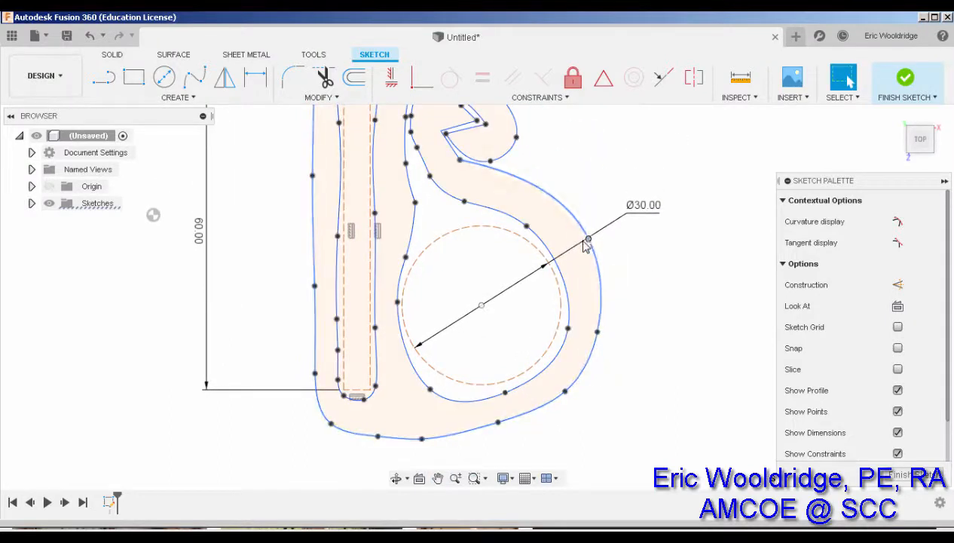
{"action": "middle_click_drag", "start_coordinate": [520, 204], "coordinate": [538, 264]}
{"action": "middle_click_drag", "start_coordinate": [432, 185], "coordinate": [439, 206]}
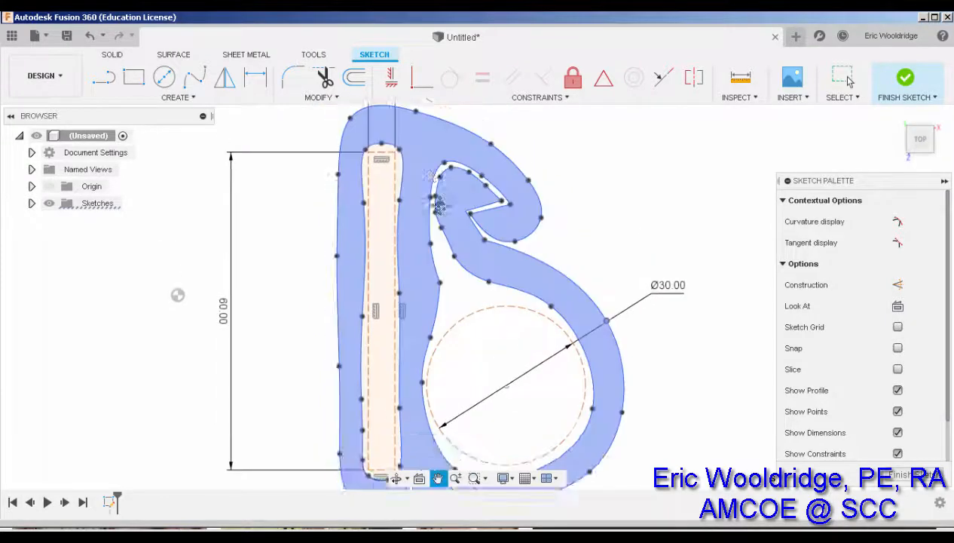
{"action": "scroll", "coordinate": [438, 205], "scroll_direction": "up", "scroll_amount": 2}
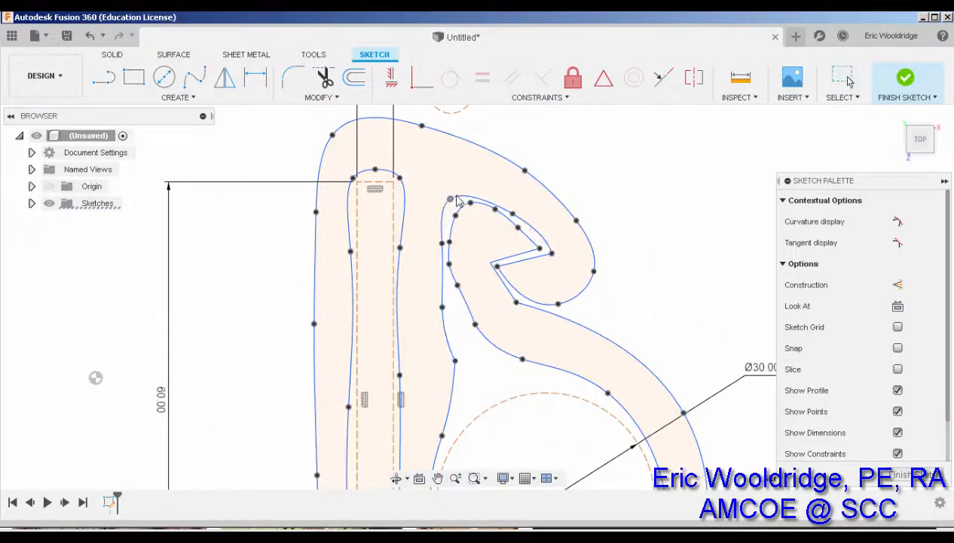
{"action": "middle_click_drag", "start_coordinate": [435, 106], "coordinate": [423, 154]}
{"action": "left_click_drag", "start_coordinate": [438, 145], "coordinate": [493, 166]}
- Move the inner spline's fit point above the 30 mm circle toward the post, and its fit point beside the circle slightly toward the circle
{"action": "middle_click_drag", "start_coordinate": [598, 274], "coordinate": [570, 91]}
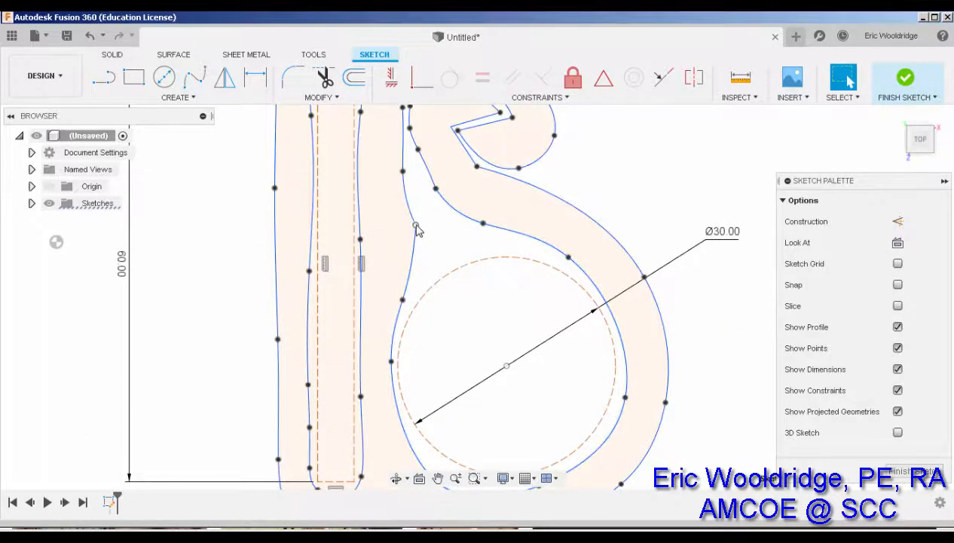
{"action": "left_click", "coordinate": [409, 226]}
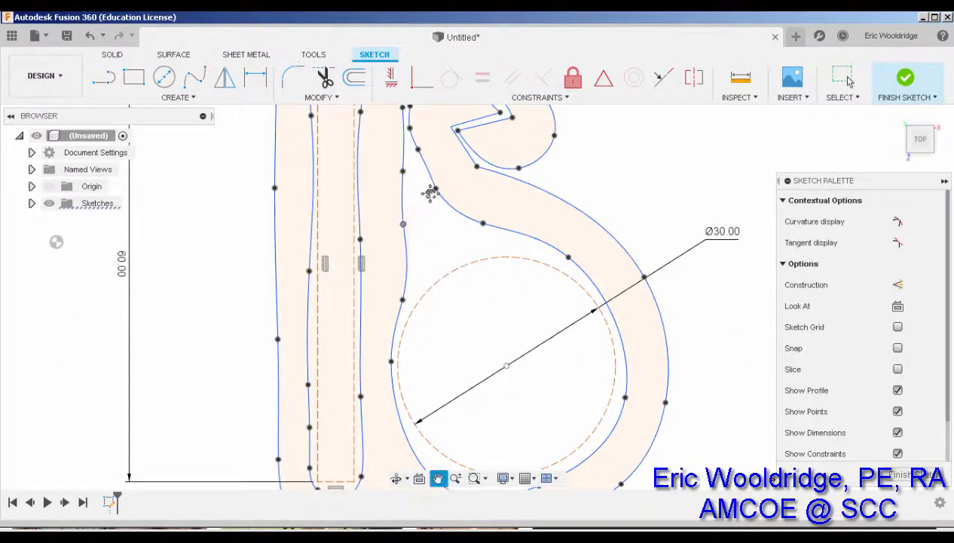
{"action": "middle_click_drag", "start_coordinate": [430, 193], "coordinate": [438, 116]}
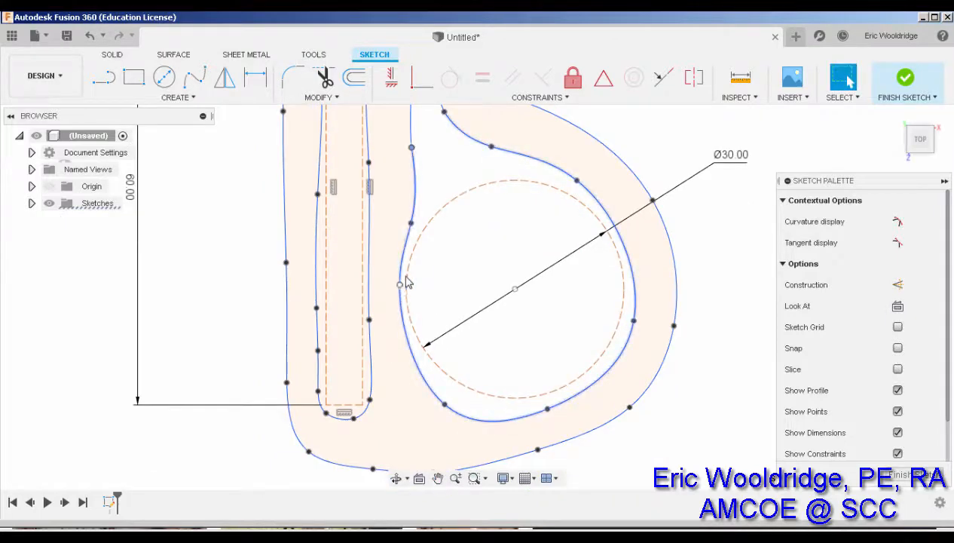
{"action": "scroll", "coordinate": [406, 283], "scroll_direction": "up", "scroll_amount": 4}
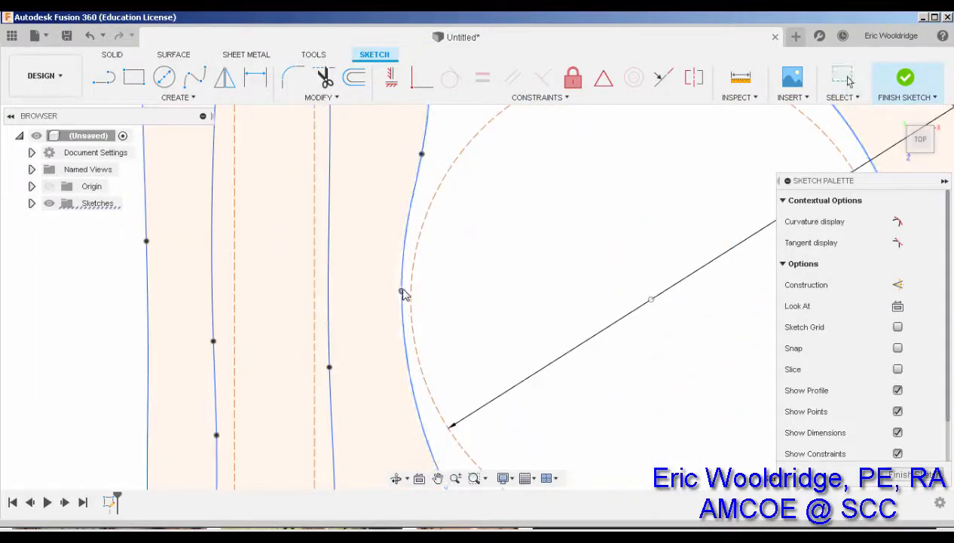
{"action": "scroll", "coordinate": [444, 279], "scroll_direction": "down", "scroll_amount": 2}
{"action": "scroll", "coordinate": [445, 258], "scroll_direction": "up", "scroll_amount": 1}
- Tighten the inner spline around the 30 mm circle by moving its two lower fit points and the one opposite the post closer
{"action": "middle_click_drag", "start_coordinate": [482, 325], "coordinate": [469, 148]}
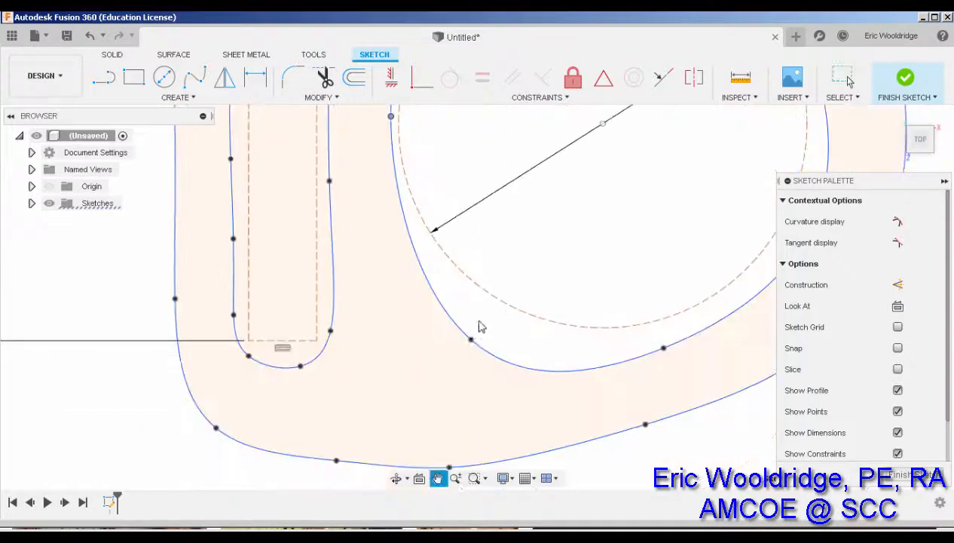
{"action": "left_click_drag", "start_coordinate": [469, 341], "coordinate": [474, 301]}
{"action": "left_click_drag", "start_coordinate": [662, 348], "coordinate": [655, 341]}
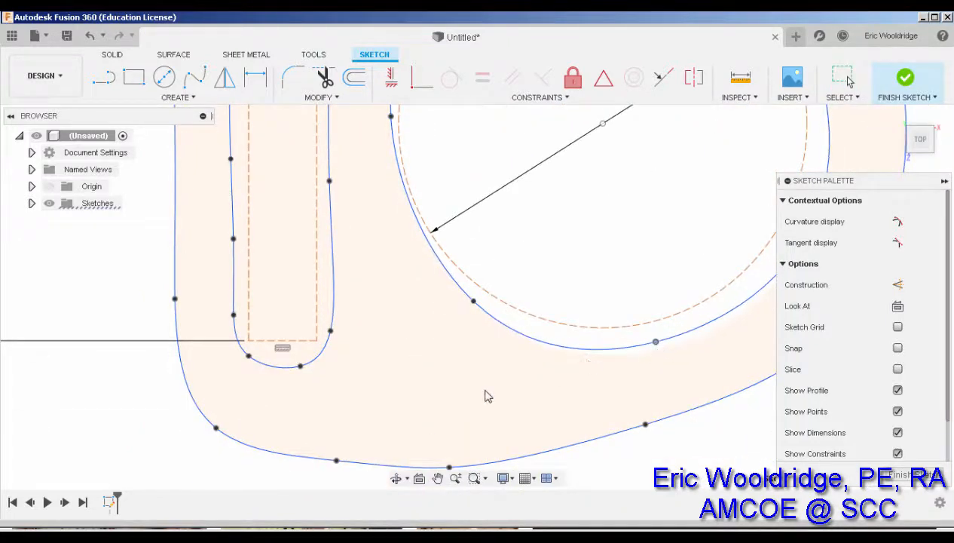
{"action": "scroll", "coordinate": [475, 395], "scroll_direction": "down", "scroll_amount": 2}
{"action": "scroll", "coordinate": [473, 401], "scroll_direction": "down", "scroll_amount": 2}
{"action": "middle_click_drag", "start_coordinate": [603, 316], "coordinate": [572, 379]}
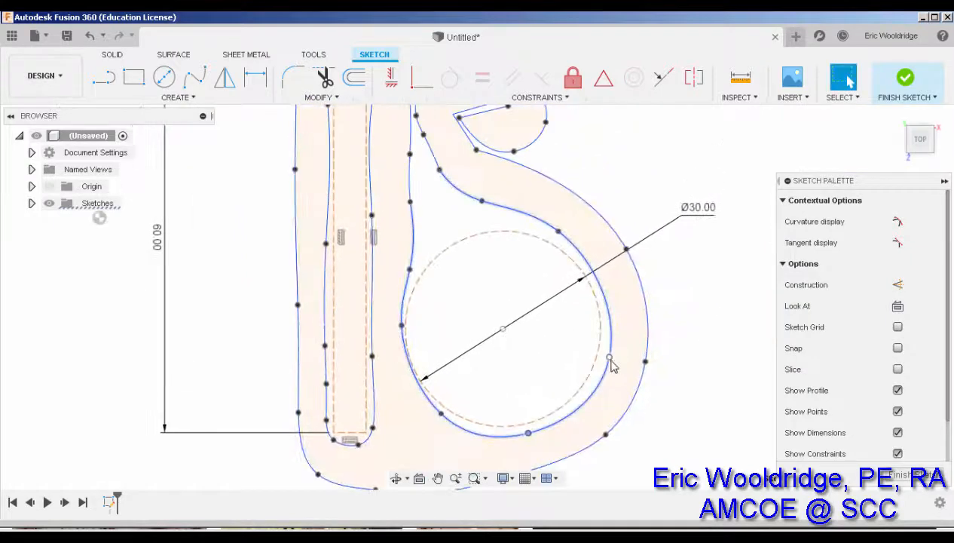
{"action": "left_click_drag", "start_coordinate": [609, 359], "coordinate": [604, 362]}
- Round the top of the catch by adjusting the fit points along its crown and its post-facing side
{"action": "middle_click_drag", "start_coordinate": [532, 265], "coordinate": [535, 368]}
{"action": "scroll", "coordinate": [434, 171], "scroll_direction": "up", "scroll_amount": 3}
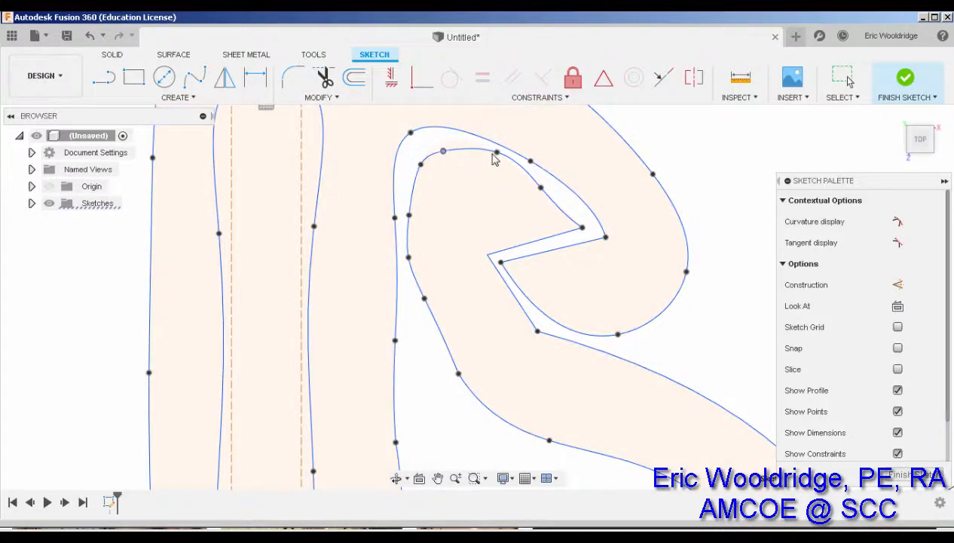
{"action": "left_click_drag", "start_coordinate": [497, 152], "coordinate": [491, 157]}
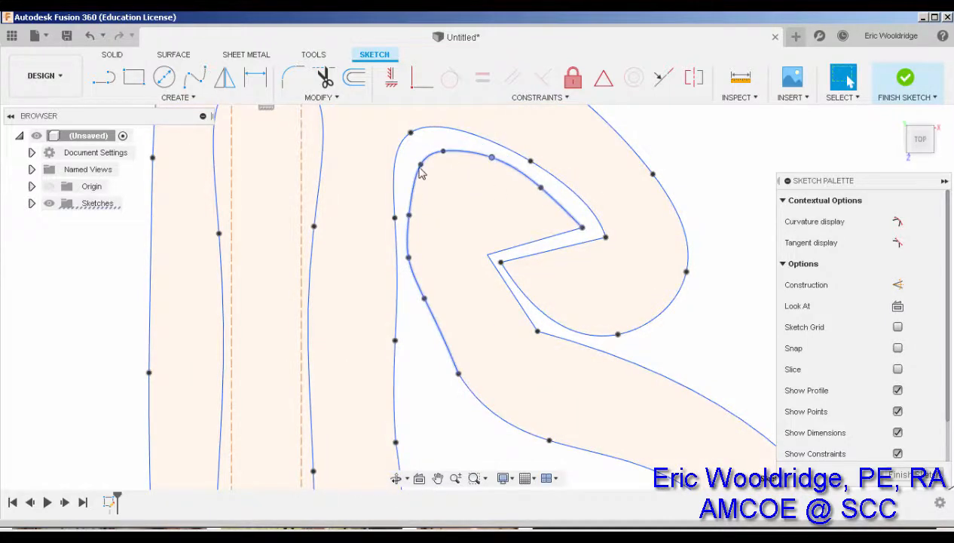
{"action": "left_click_drag", "start_coordinate": [420, 168], "coordinate": [417, 184]}
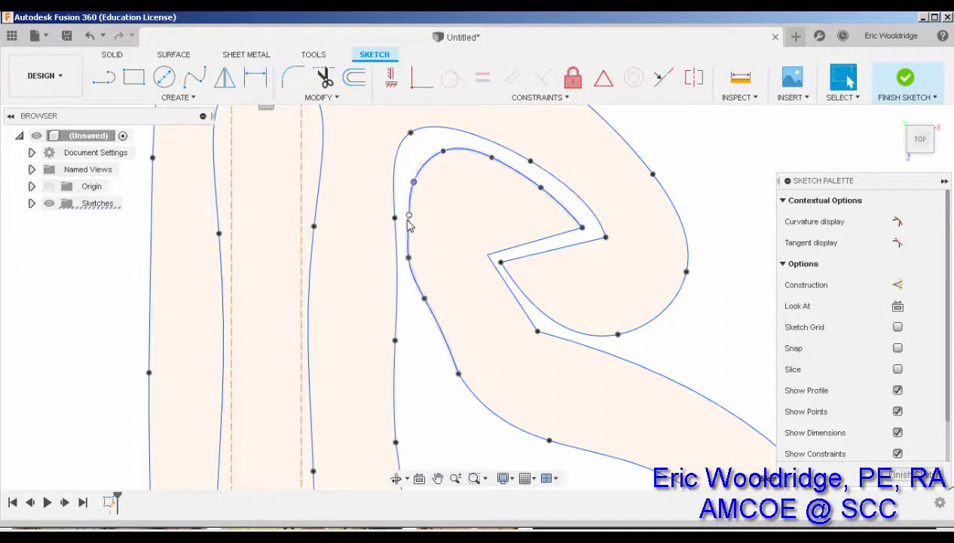
{"action": "left_click_drag", "start_coordinate": [409, 218], "coordinate": [406, 220]}
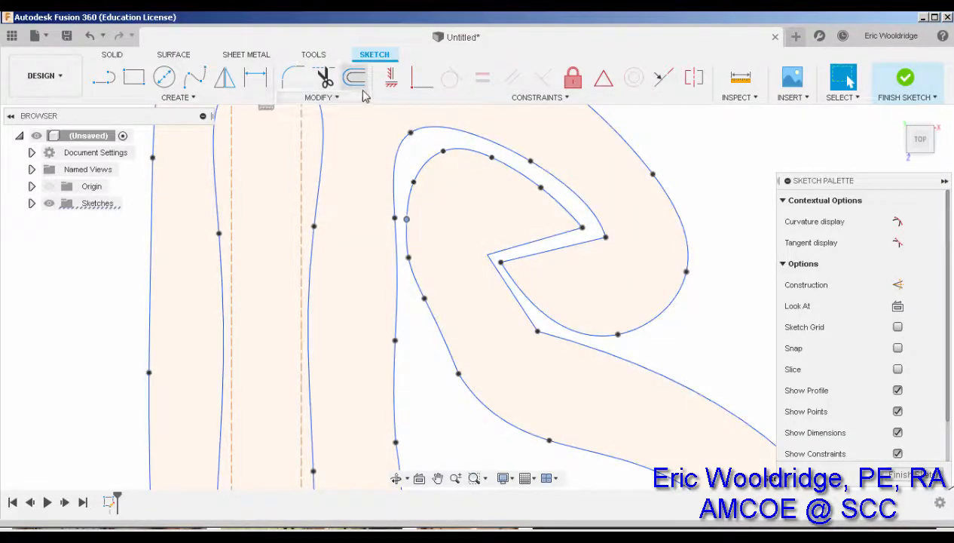
- Fillet the catch's pointed tip and the notch corner with a 1 mm radius
{"action": "left_click", "coordinate": [572, 236]}
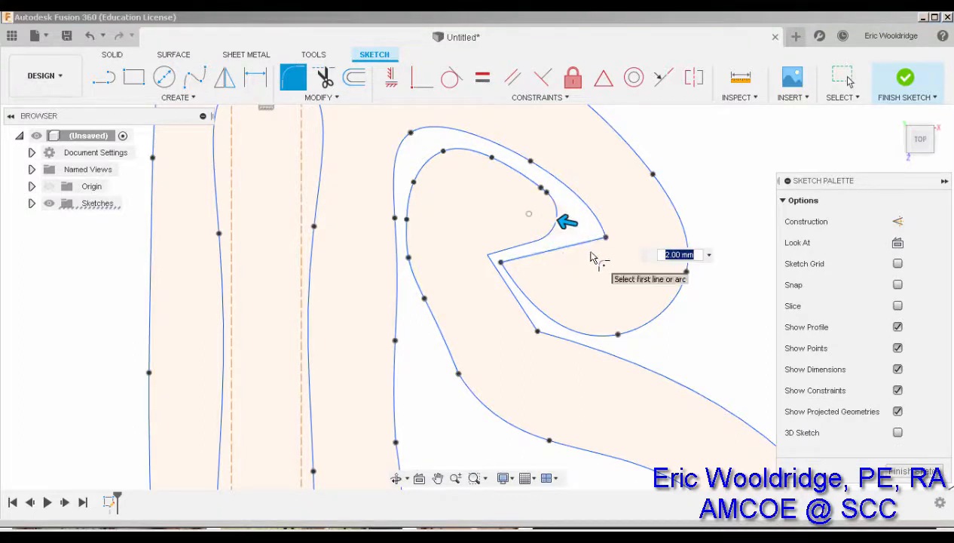
{"action": "key", "text": "Return"}
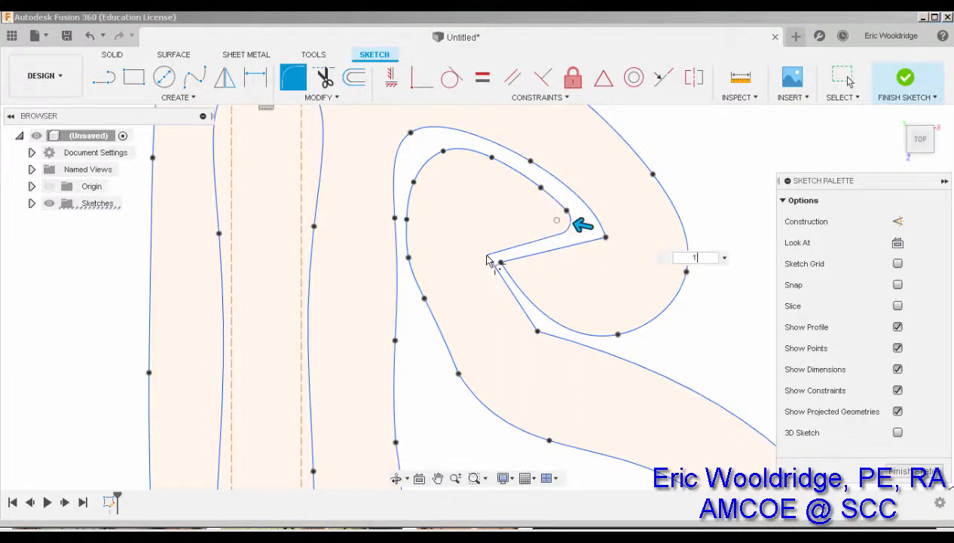
{"action": "left_click", "coordinate": [497, 261]}
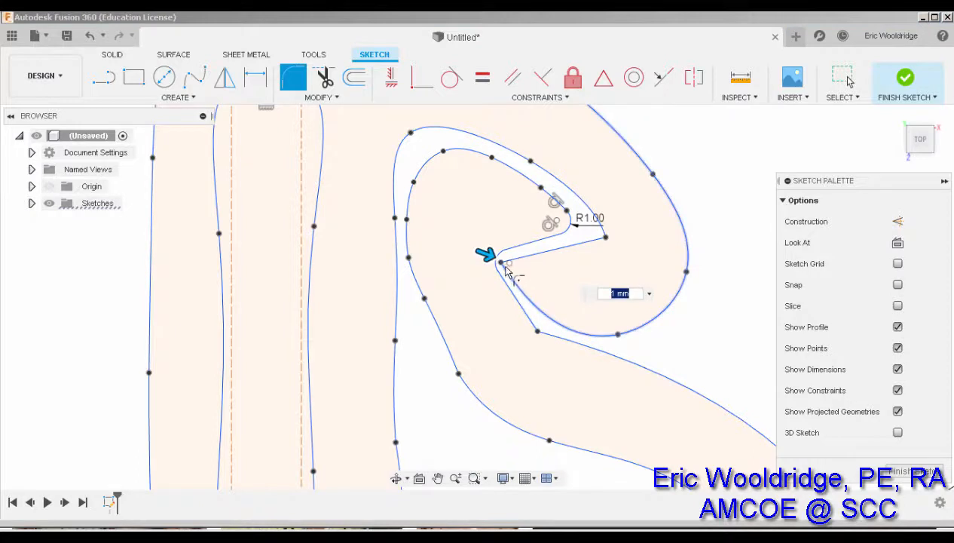
{"action": "scroll", "coordinate": [510, 270], "scroll_direction": "up", "scroll_amount": 5}
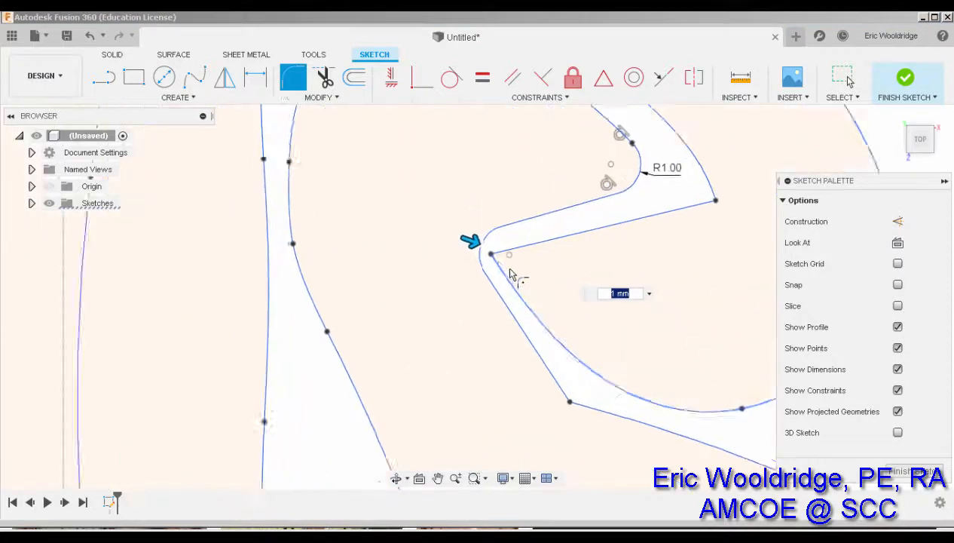
{"action": "key", "text": "Return"}
- Fillet the hook's tip, the corner at the catch line's lower end and the hook's inner corner with a 1 mm radius
{"action": "scroll", "coordinate": [558, 304], "scroll_direction": "down", "scroll_amount": 3}
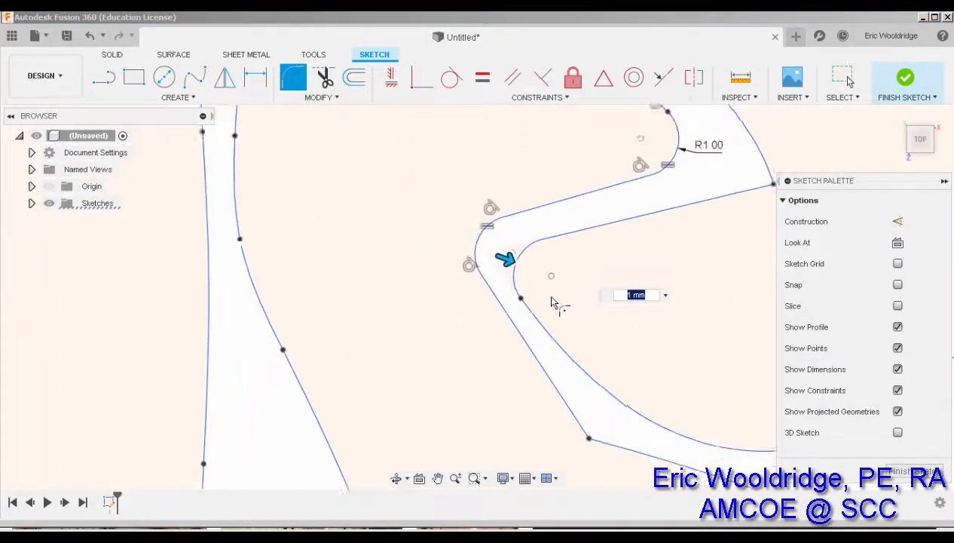
{"action": "middle_click_drag", "start_coordinate": [629, 352], "coordinate": [457, 338]}
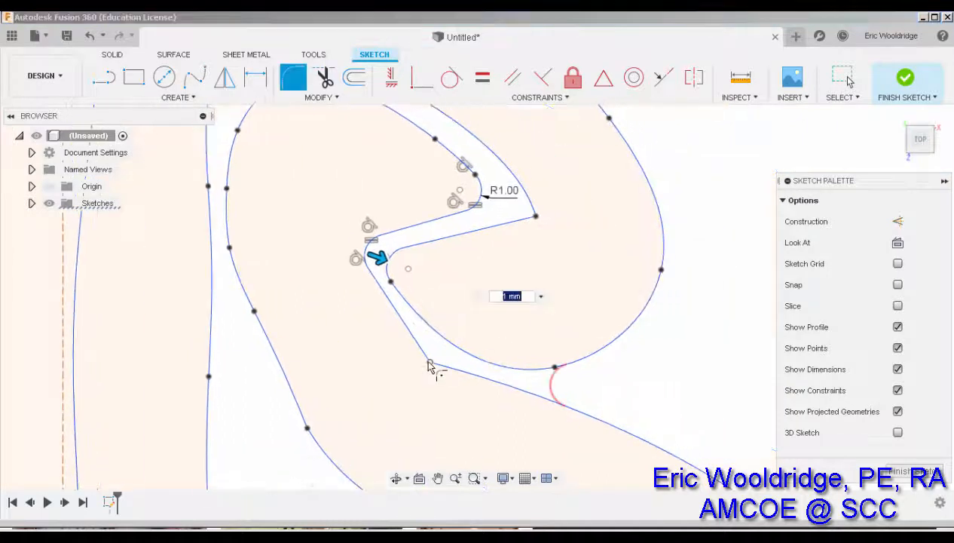
{"action": "left_click", "coordinate": [430, 362]}
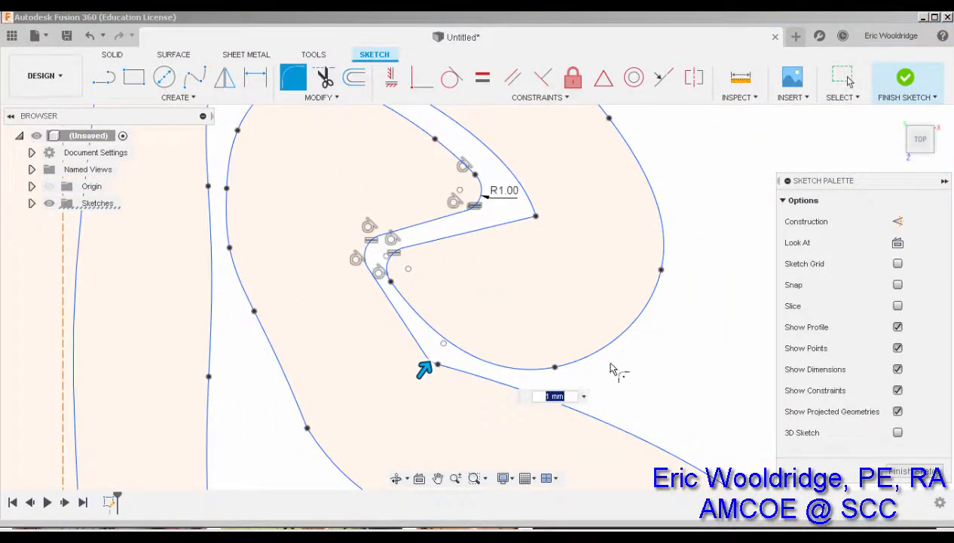
{"action": "middle_click_drag", "start_coordinate": [636, 264], "coordinate": [660, 306]}
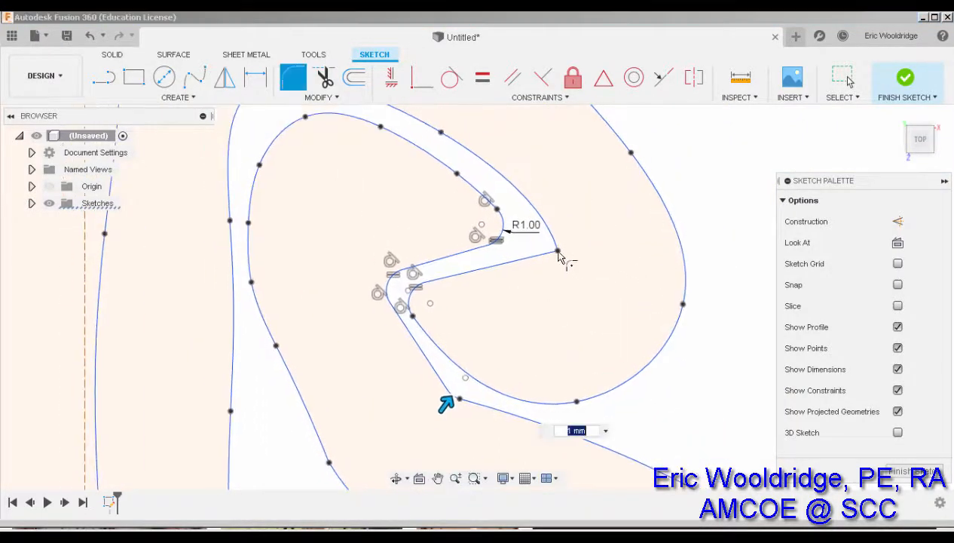
{"action": "left_click", "coordinate": [557, 250]}
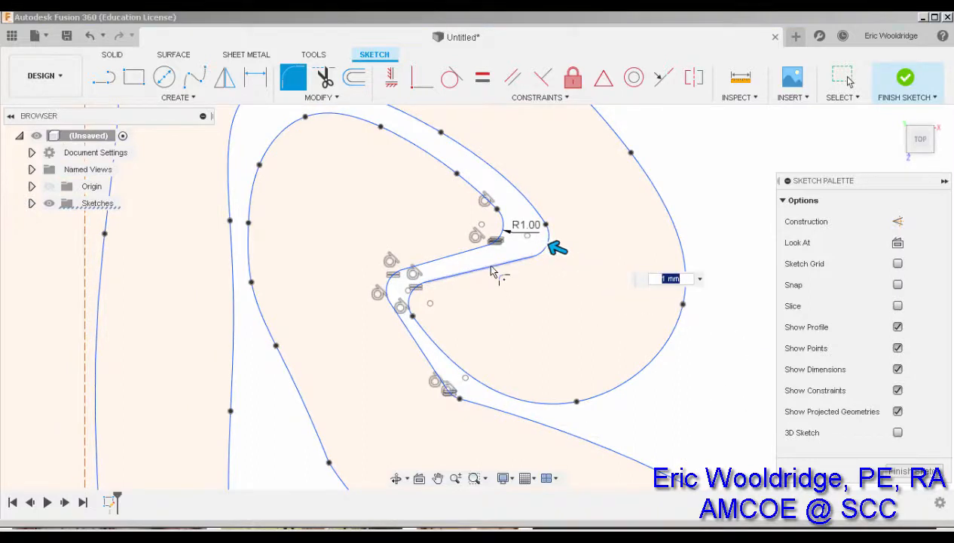
{"action": "key", "text": "Return"}
{"action": "scroll", "coordinate": [542, 287], "scroll_direction": "down", "scroll_amount": 3}
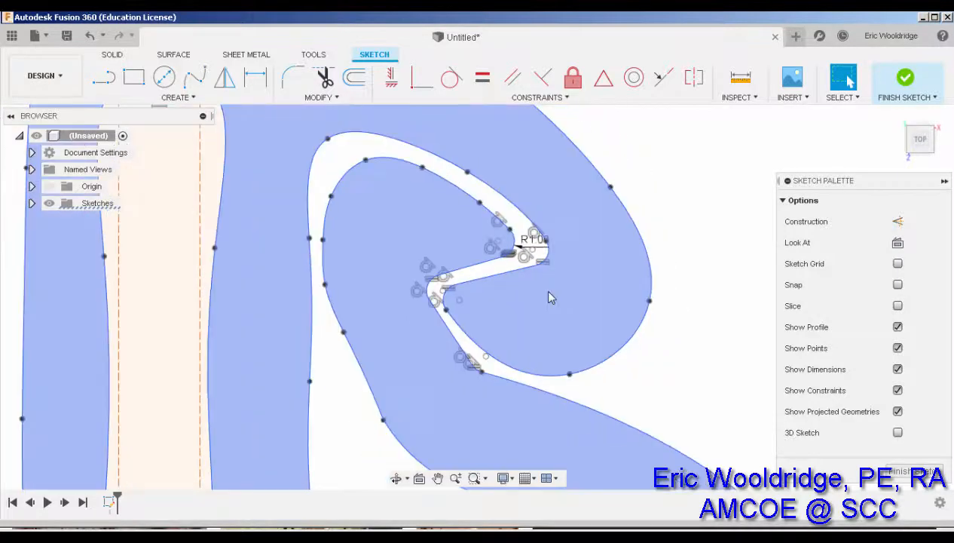
- Narrow the interlock gap by moving the catch tip's fillet centre into the hook's recess and the hook tip's fillet centre toward the notch
{"action": "scroll", "coordinate": [533, 282], "scroll_direction": "up", "scroll_amount": 5}
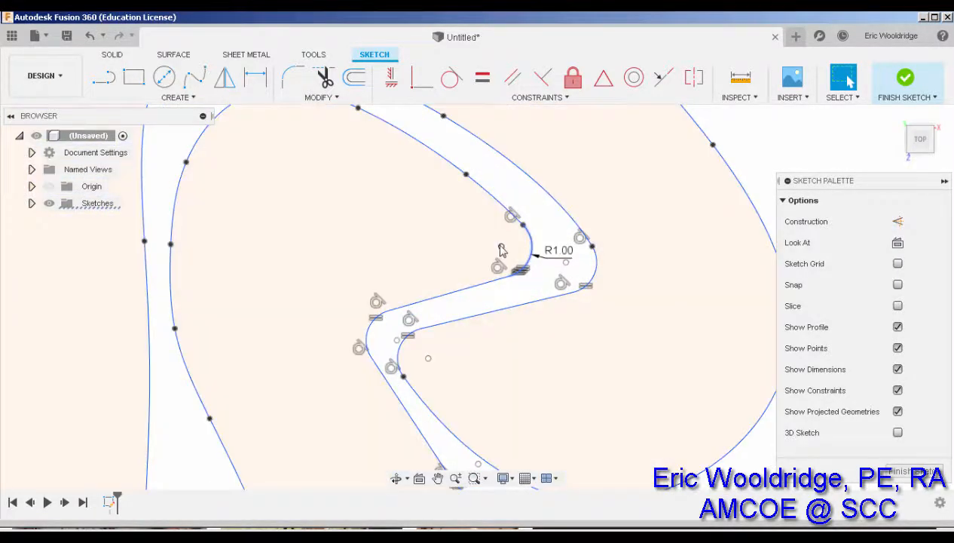
{"action": "left_click_drag", "start_coordinate": [501, 250], "coordinate": [542, 262]}
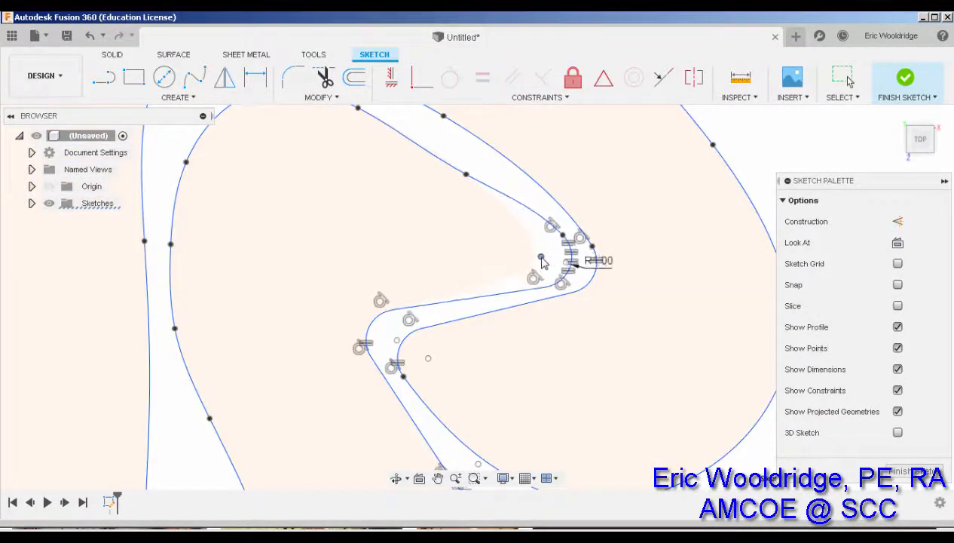
{"action": "left_click_drag", "start_coordinate": [427, 357], "coordinate": [411, 349]}
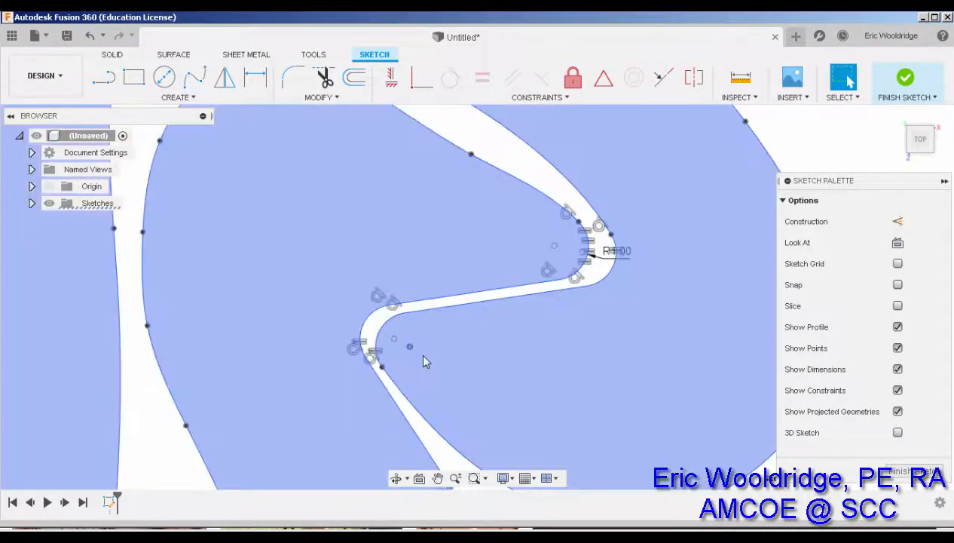
- Try to move the rounded corner at the catch line's lower end, and undo the move
{"action": "scroll", "coordinate": [423, 360], "scroll_direction": "down", "scroll_amount": 3}
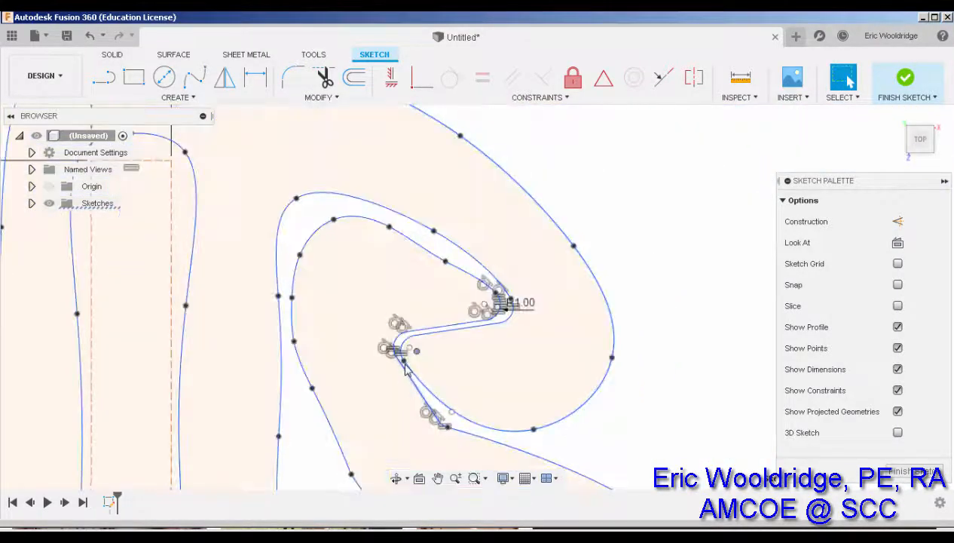
{"action": "scroll", "coordinate": [423, 419], "scroll_direction": "up", "scroll_amount": 3}
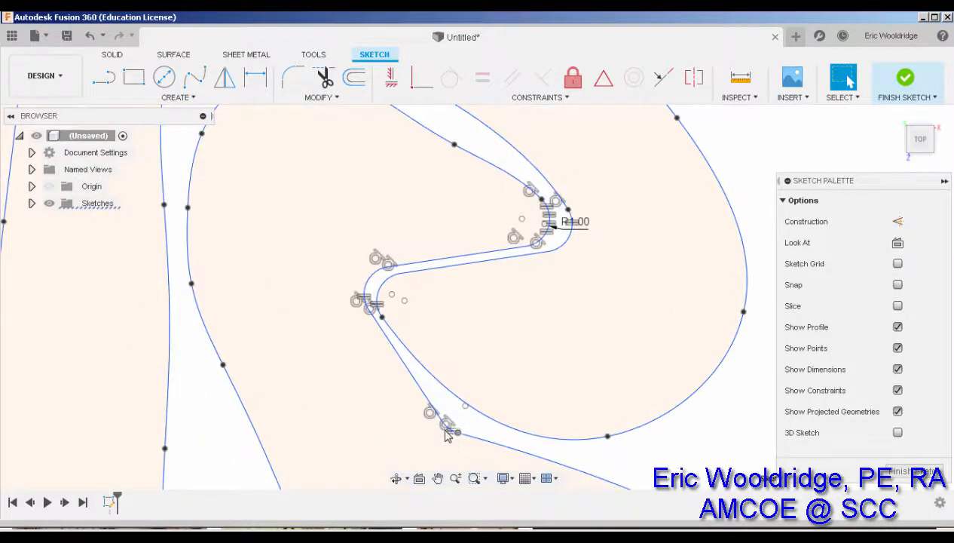
{"action": "left_click_drag", "start_coordinate": [445, 429], "coordinate": [440, 428]}
{"action": "key", "text": "ctrl+z"}
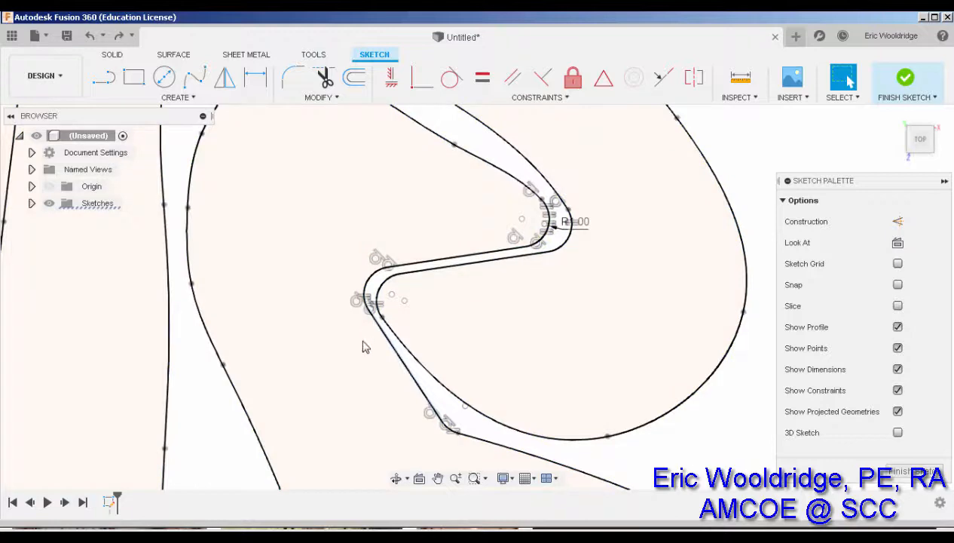
- Widen the clearance at the notch by shifting the hook tip fillet's end point and centre away from the catch
{"action": "key", "text": "ctrl+a"}
{"action": "left_click", "coordinate": [386, 321]}
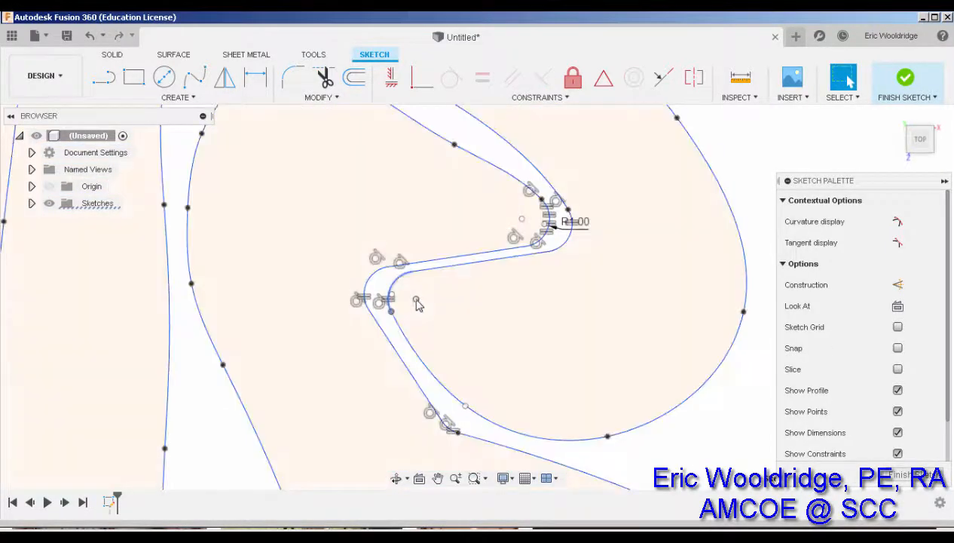
{"action": "left_click_drag", "start_coordinate": [416, 300], "coordinate": [418, 305]}
{"action": "key", "text": "ctrl+a"}
{"action": "scroll", "coordinate": [426, 313], "scroll_direction": "down", "scroll_amount": 2}
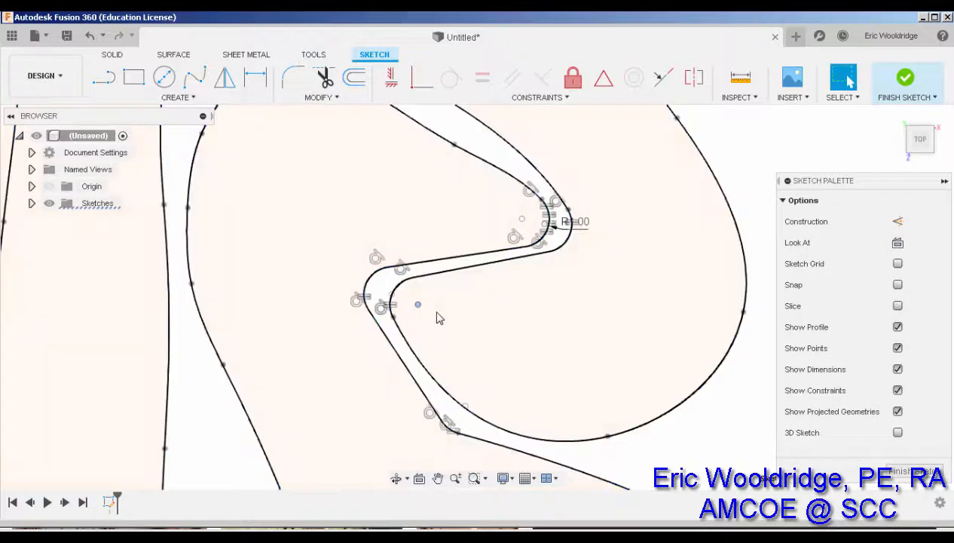
- Even out the gap above the catch by moving its upper fit point, crown point and post-side shoulder point toward the hook's inner curve
{"action": "left_click", "coordinate": [466, 204]}
{"action": "scroll", "coordinate": [456, 208], "scroll_direction": "up", "scroll_amount": 2}
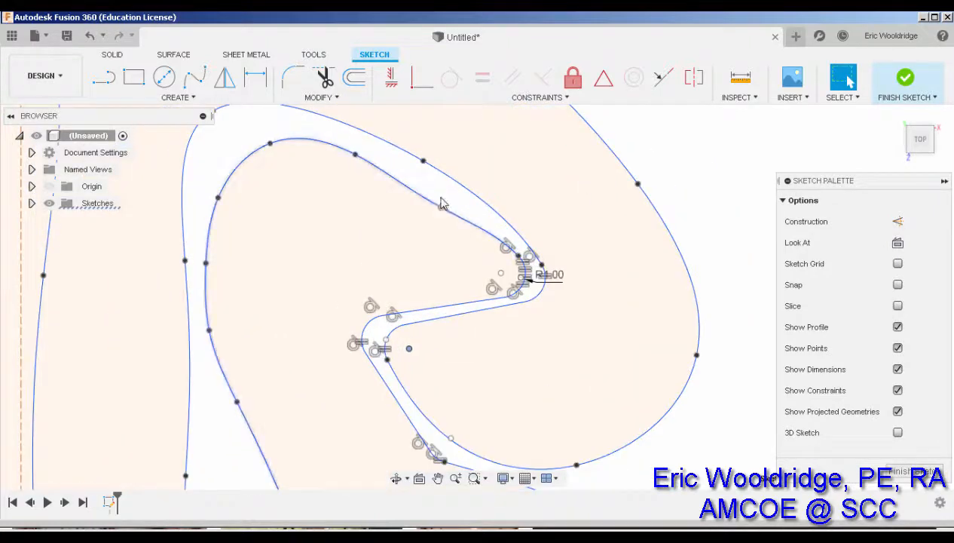
{"action": "left_click", "coordinate": [444, 197]}
{"action": "middle_click_drag", "start_coordinate": [278, 156], "coordinate": [297, 204]}
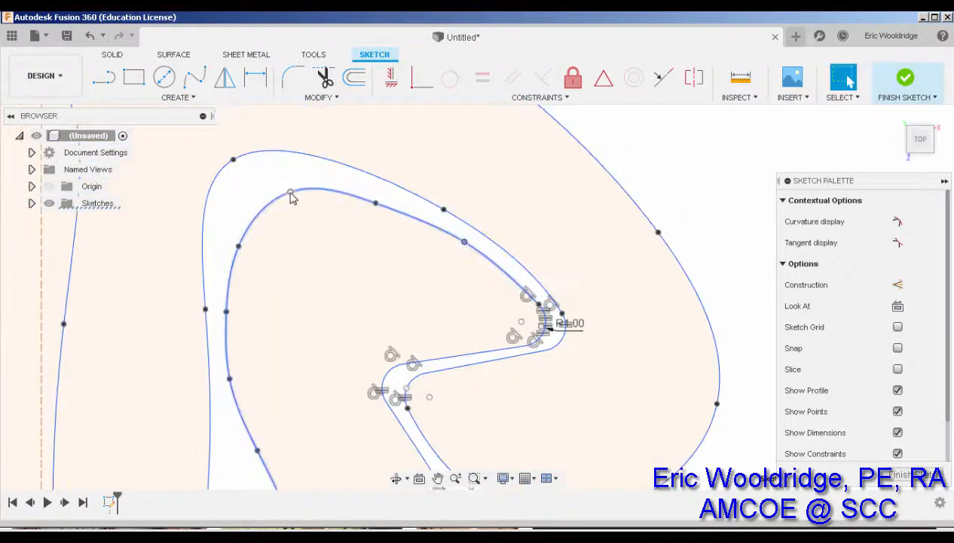
{"action": "left_click_drag", "start_coordinate": [291, 193], "coordinate": [265, 176]}
{"action": "left_click_drag", "start_coordinate": [238, 248], "coordinate": [233, 229]}
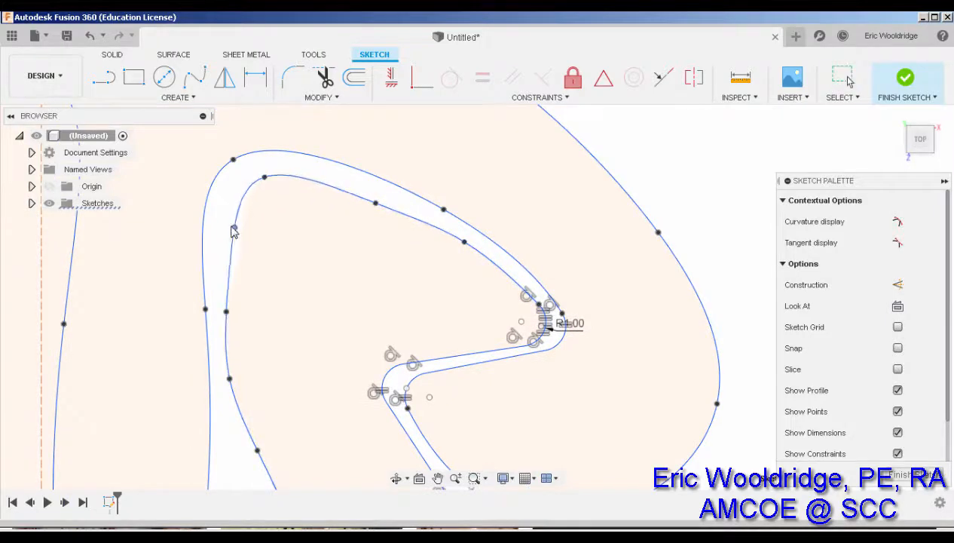
- Reshape the outline above the ring by moving the catch arm's bend point toward the corner and the facing post-side fit point upward
{"action": "scroll", "coordinate": [381, 270], "scroll_direction": "down", "scroll_amount": 5}
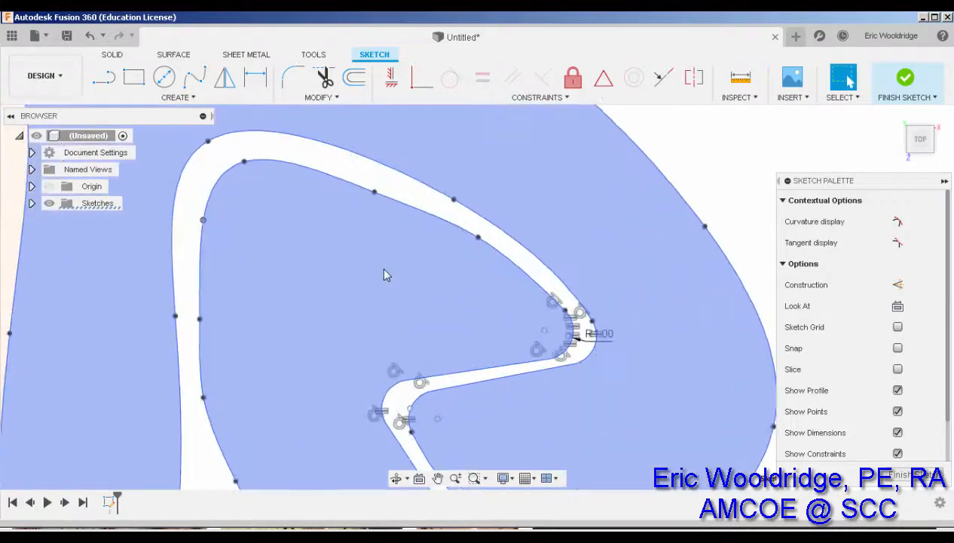
{"action": "mouse_move", "coordinate": [507, 457]}
{"action": "middle_mouse_down"}
{"action": "mouse_move", "coordinate": [471, 279]}
{"action": "mouse_move", "coordinate": [364, 238]}
{"action": "middle_mouse_up"}
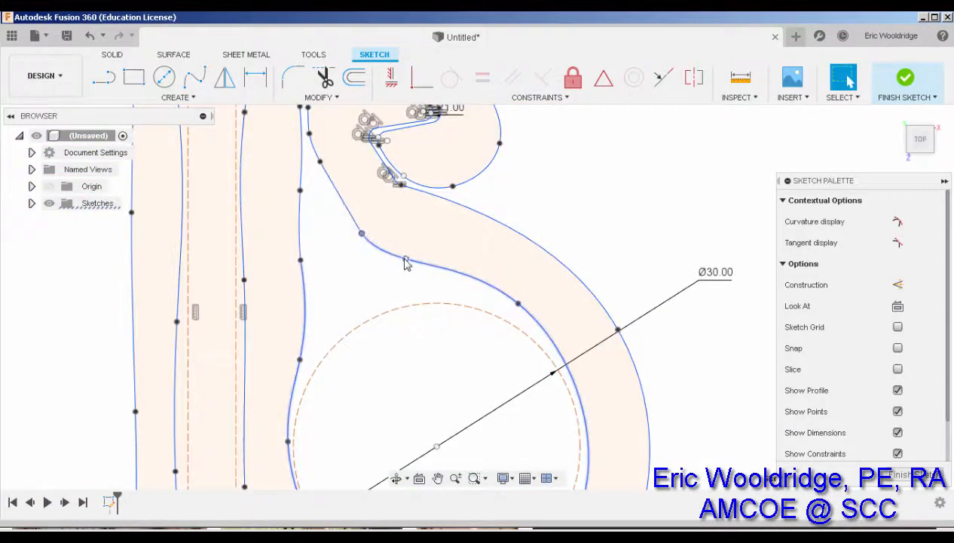
{"action": "left_click_drag", "start_coordinate": [405, 259], "coordinate": [393, 253]}
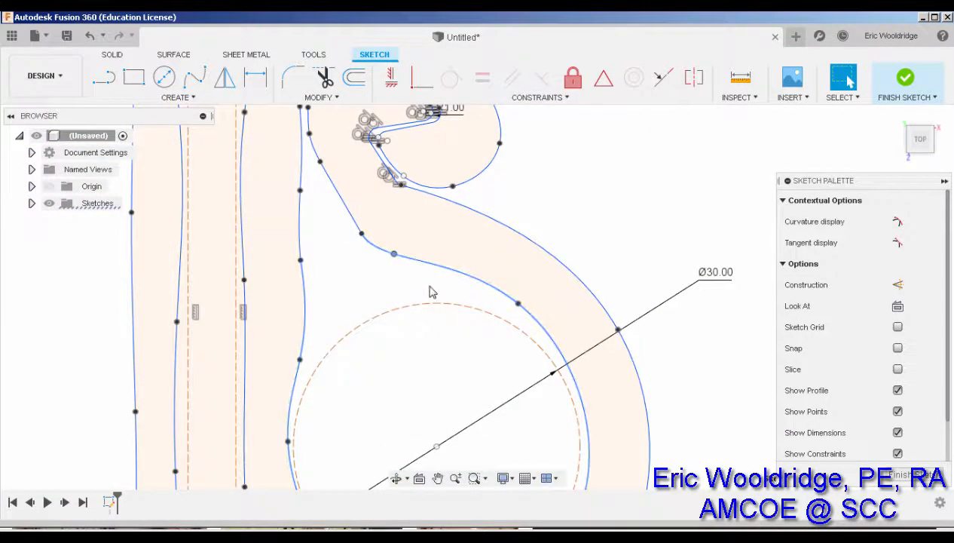
{"action": "scroll", "coordinate": [430, 292], "scroll_direction": "down", "scroll_amount": 5}
{"action": "scroll", "coordinate": [368, 261], "scroll_direction": "up", "scroll_amount": 3}
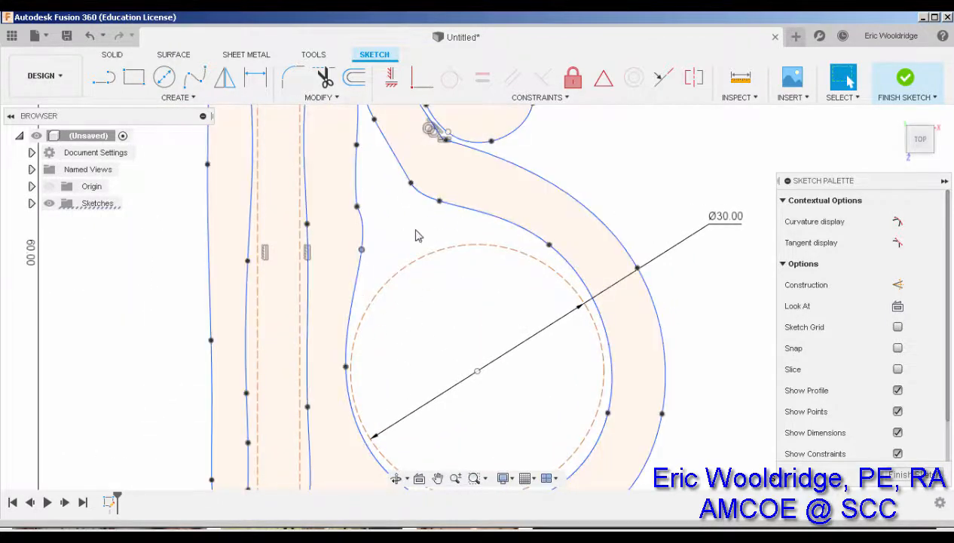
{"action": "scroll", "coordinate": [414, 254], "scroll_direction": "down", "scroll_amount": 5}
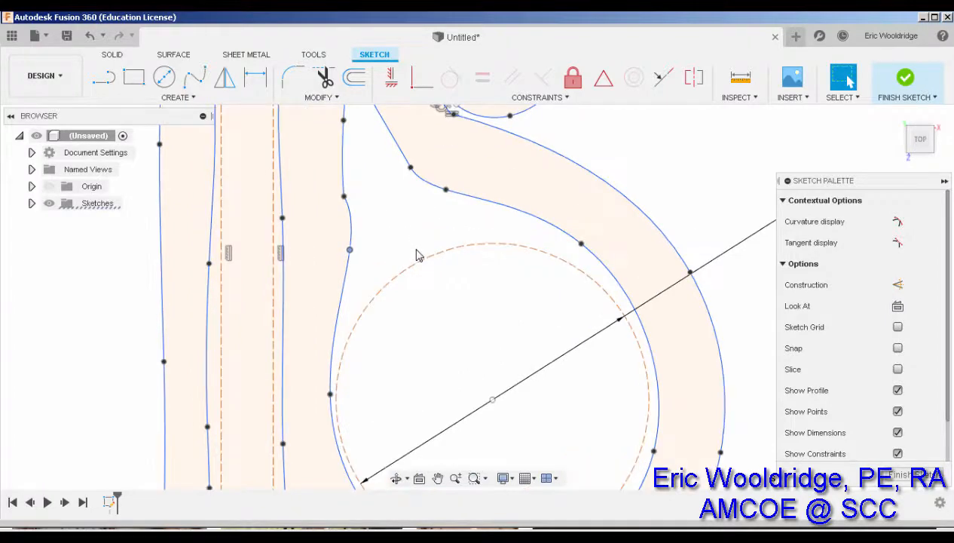
- Shift the post-side fit point of the hook's inner curve slightly downward and move the slot's upper fit point nearest the hook toward the slot's rounded end
{"action": "scroll", "coordinate": [391, 198], "scroll_direction": "up", "scroll_amount": 2}
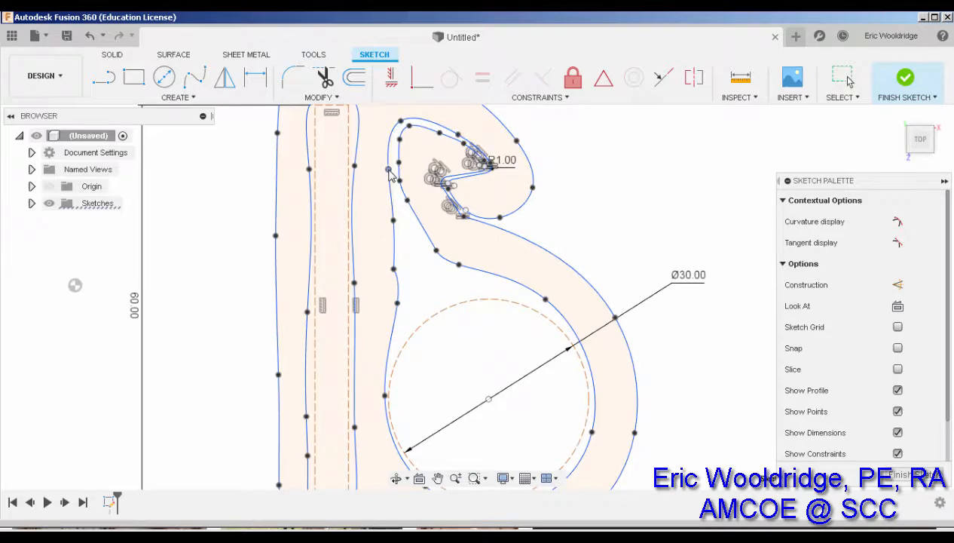
{"action": "scroll", "coordinate": [362, 224], "scroll_direction": "down", "scroll_amount": 2}
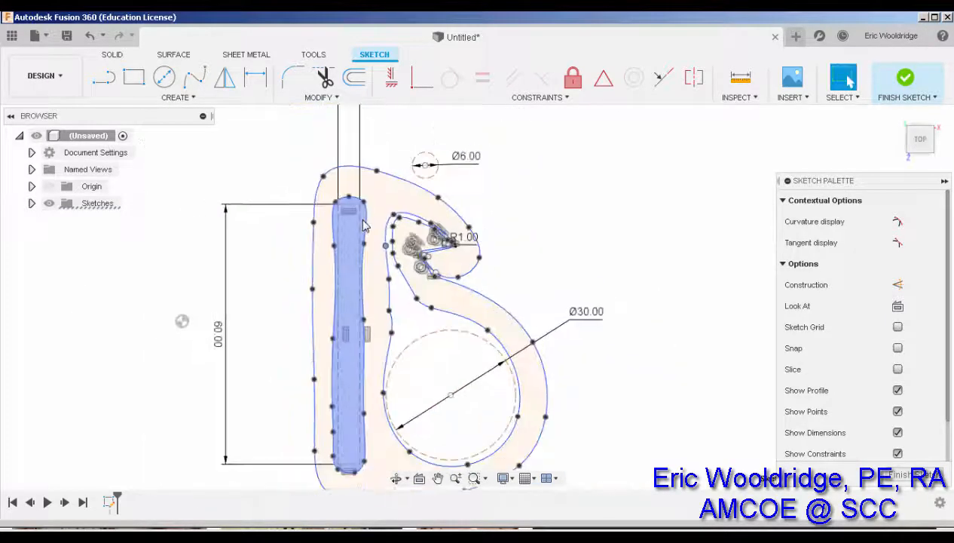
{"action": "scroll", "coordinate": [363, 224], "scroll_direction": "up", "scroll_amount": 3}
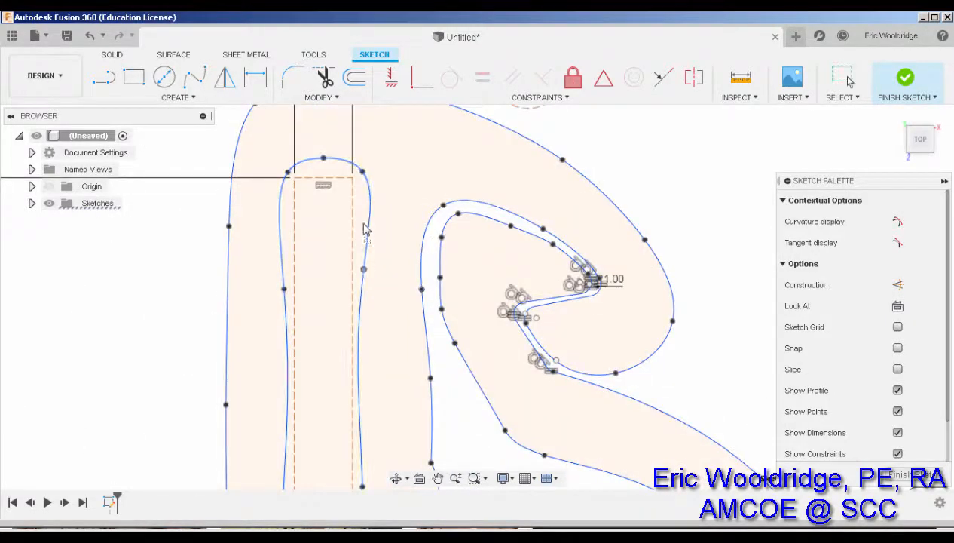
{"action": "left_click_drag", "start_coordinate": [363, 269], "coordinate": [364, 215]}
{"action": "scroll", "coordinate": [324, 300], "scroll_direction": "down", "scroll_amount": 4}
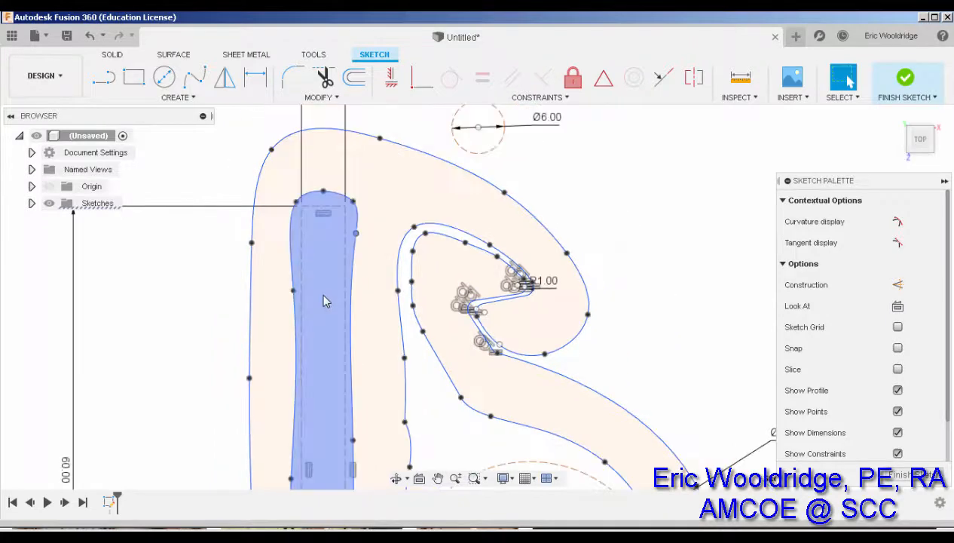
- Smooth the post-side bulge above the ring by moving its fit point toward the post and tilting the tangent handle at the spline joint
{"action": "scroll", "coordinate": [405, 315], "scroll_direction": "up", "scroll_amount": 5}
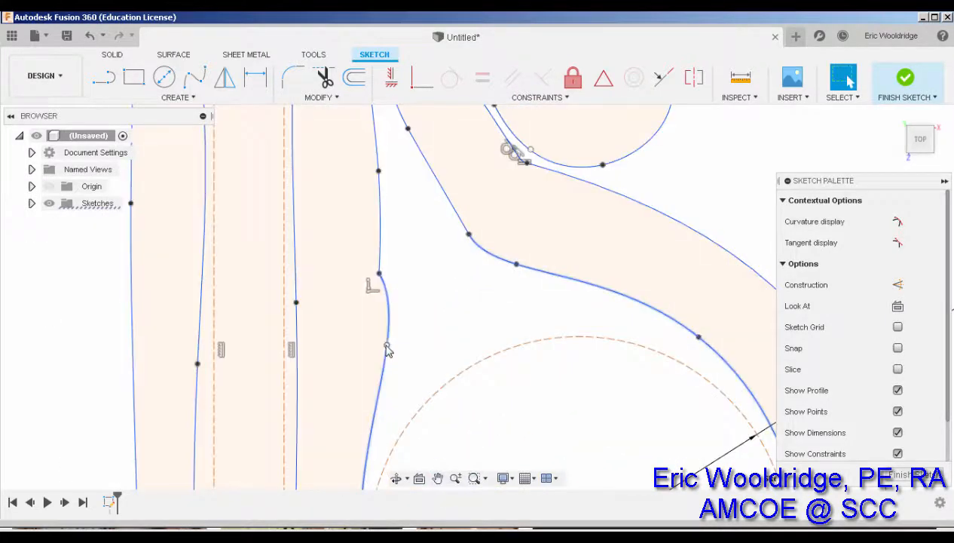
{"action": "mouse_move", "coordinate": [386, 344]}
{"action": "left_mouse_down"}
{"action": "mouse_move", "coordinate": [370, 352]}
{"action": "mouse_move", "coordinate": [384, 338]}
{"action": "left_mouse_up"}
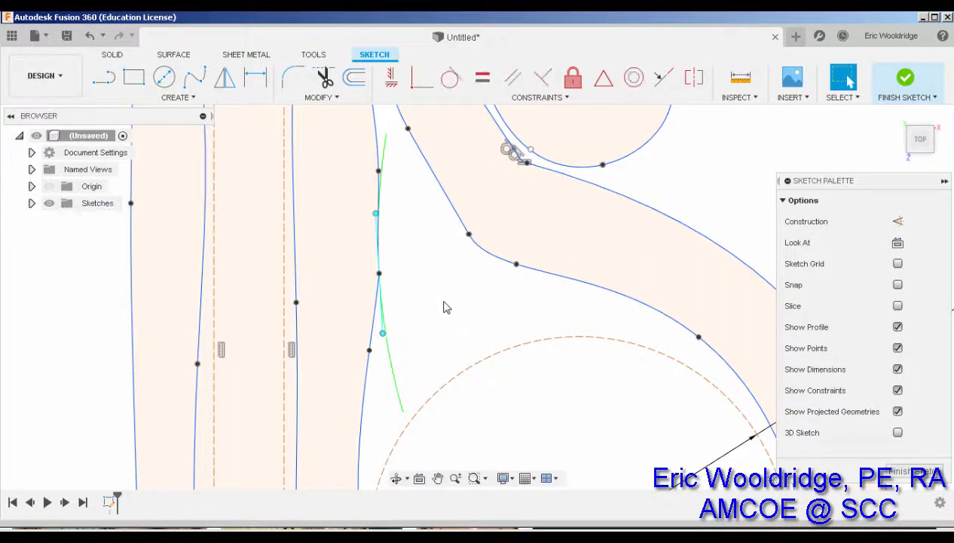
{"action": "scroll", "coordinate": [379, 273], "scroll_direction": "up", "scroll_amount": 1}
{"action": "left_click", "coordinate": [379, 273]}
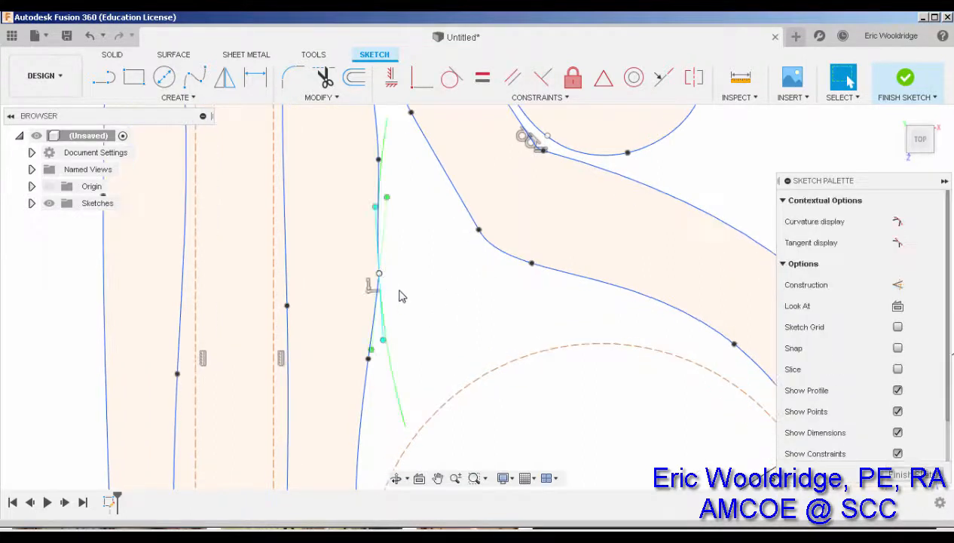
{"action": "left_click_drag", "start_coordinate": [383, 339], "coordinate": [364, 341]}
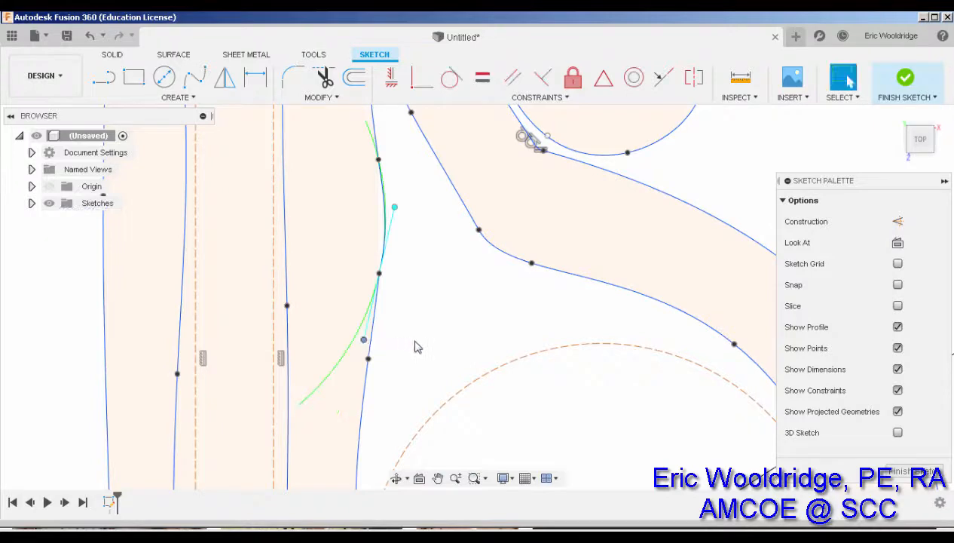
{"action": "scroll", "coordinate": [443, 319], "scroll_direction": "down", "scroll_amount": 4}
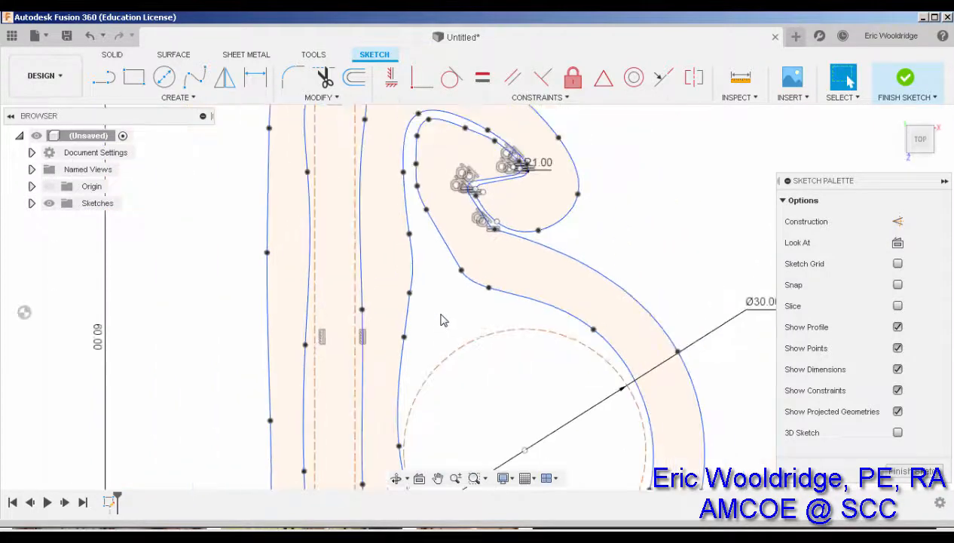
- Finish the sketch and extrude the holder profile 25 mm as a new body
{"action": "mouse_move", "coordinate": [441, 320]}
{"action": "middle_mouse_down"}
{"action": "mouse_move", "coordinate": [426, 255]}
{"action": "mouse_move", "coordinate": [424, 263]}
{"action": "mouse_move", "coordinate": [443, 269]}
{"action": "middle_mouse_up"}
{"action": "scroll", "coordinate": [385, 409], "scroll_direction": "down", "scroll_amount": 5}
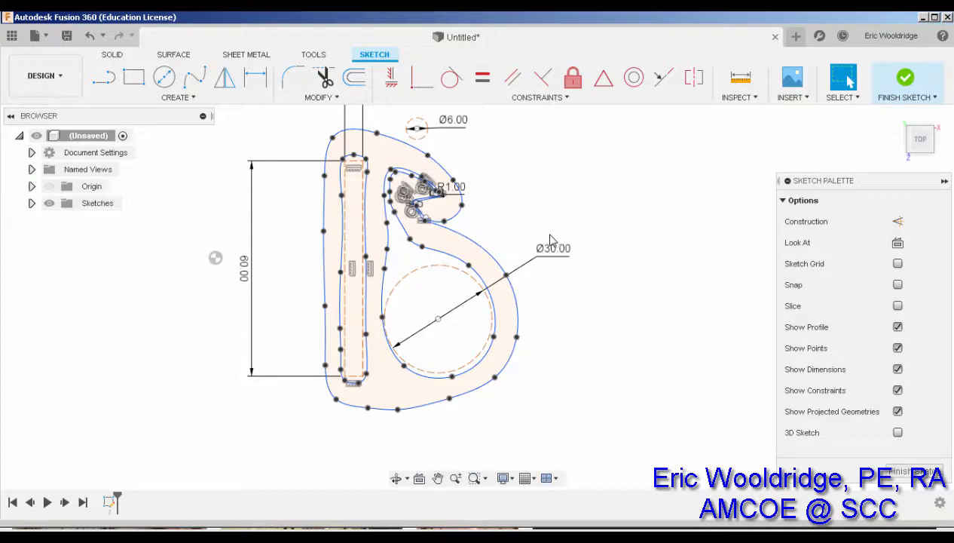
{"action": "left_click", "coordinate": [906, 81]}
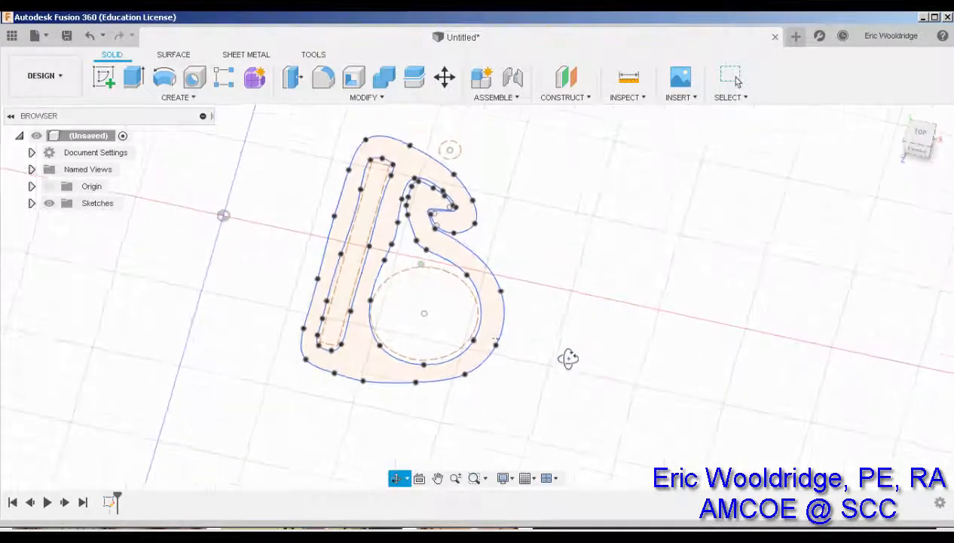
{"action": "left_click", "coordinate": [131, 79]}
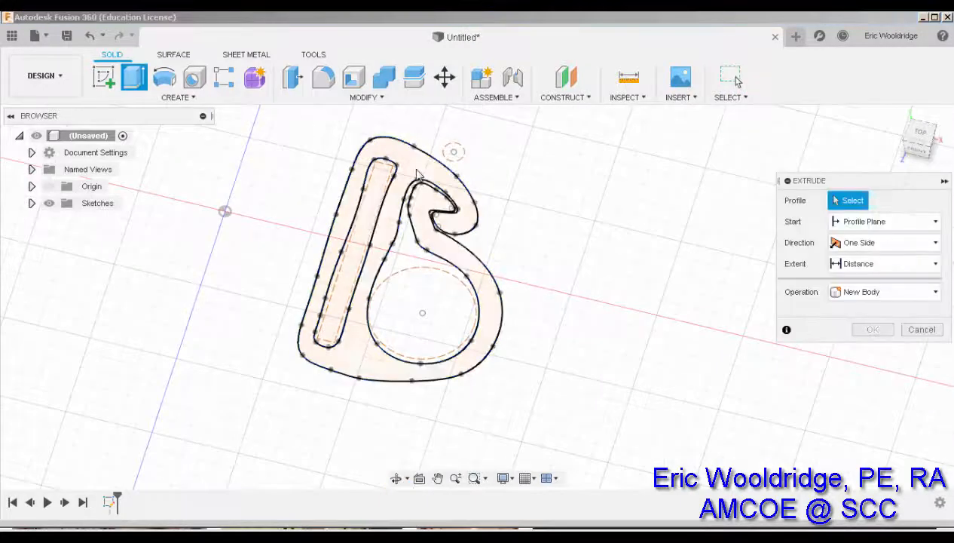
{"action": "left_click", "coordinate": [424, 184]}
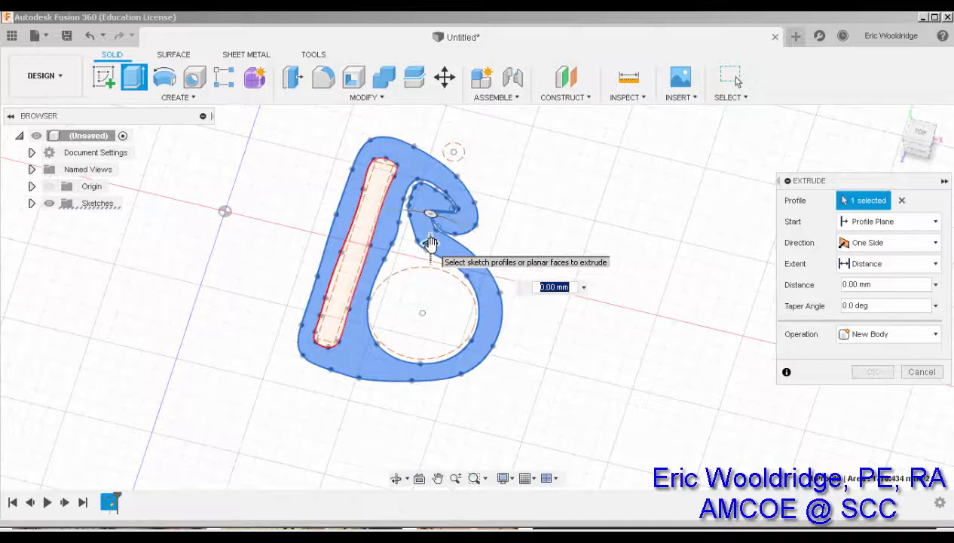
{"action": "left_click_drag", "start_coordinate": [429, 218], "coordinate": [432, 192]}
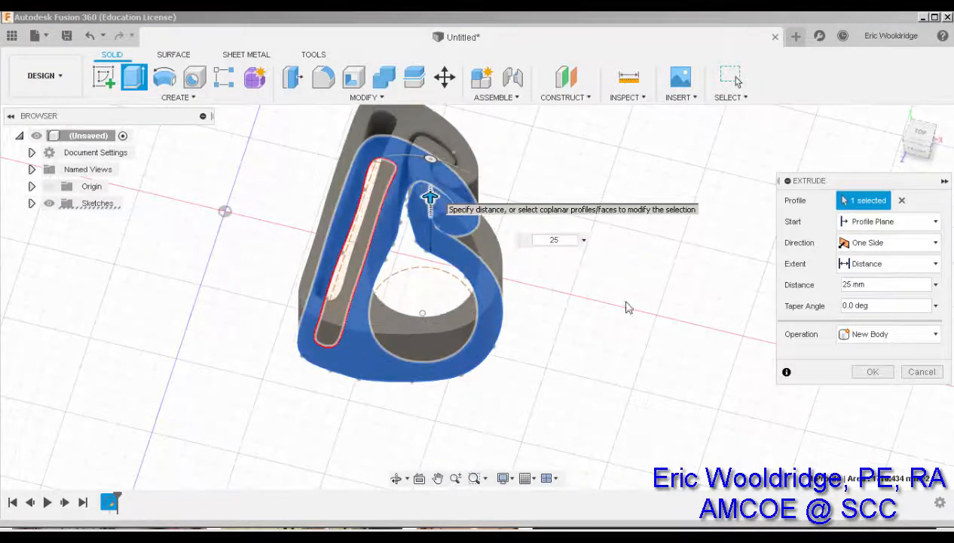
{"action": "left_click", "coordinate": [872, 372]}
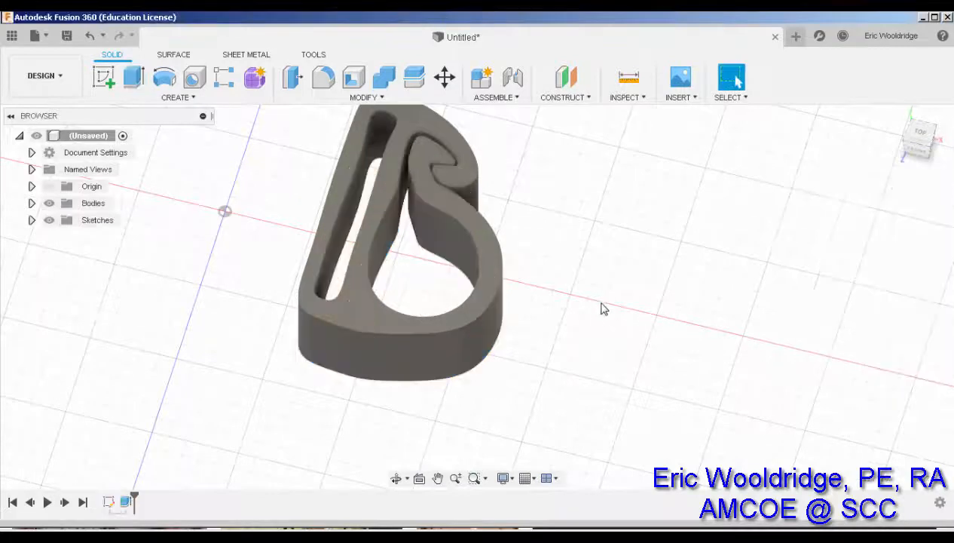
- Fillet the top face's ring opening, catch, hook and outer outline edges with a 1 mm constant radius
{"action": "left_click_drag", "start_coordinate": [598, 315], "coordinate": [615, 279]}
{"action": "middle_click_drag", "start_coordinate": [615, 280], "coordinate": [612, 303], "text": "shift"}
{"action": "scroll", "coordinate": [365, 141], "scroll_direction": "up", "scroll_amount": 2}
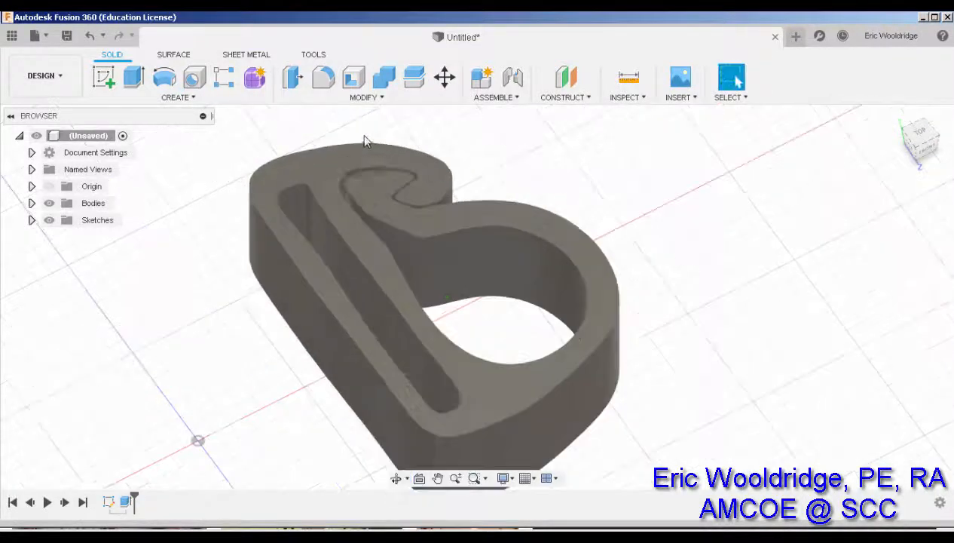
{"action": "left_click", "coordinate": [323, 77]}
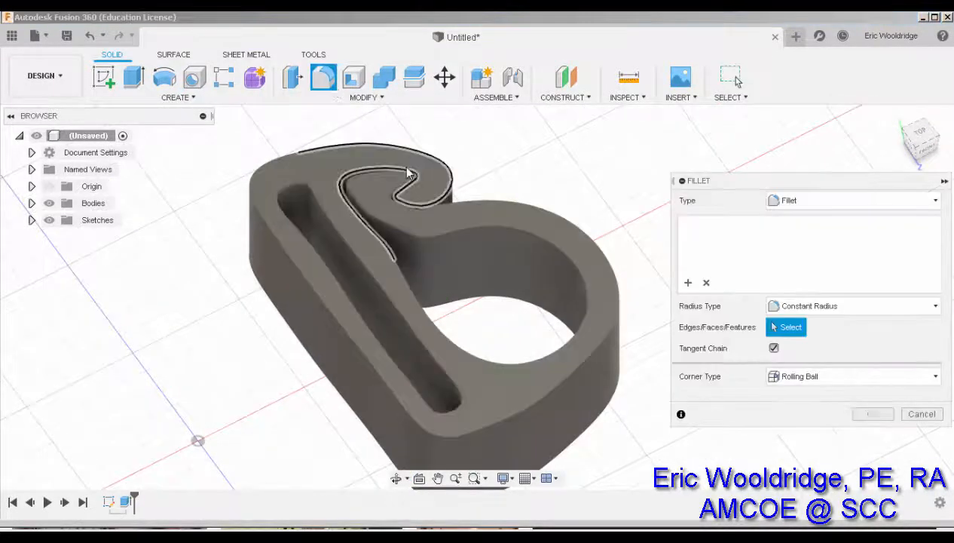
{"action": "left_click", "coordinate": [424, 240]}
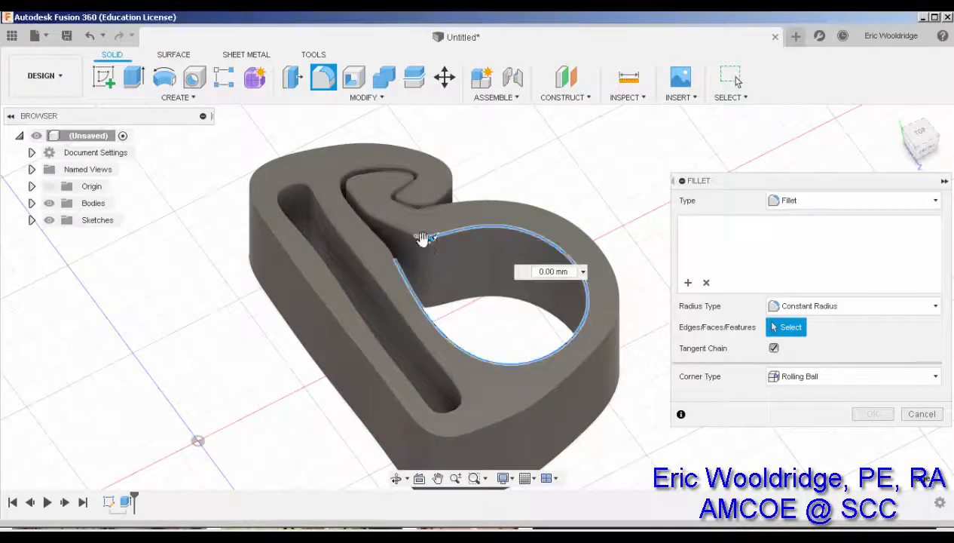
{"action": "left_click", "coordinate": [395, 234]}
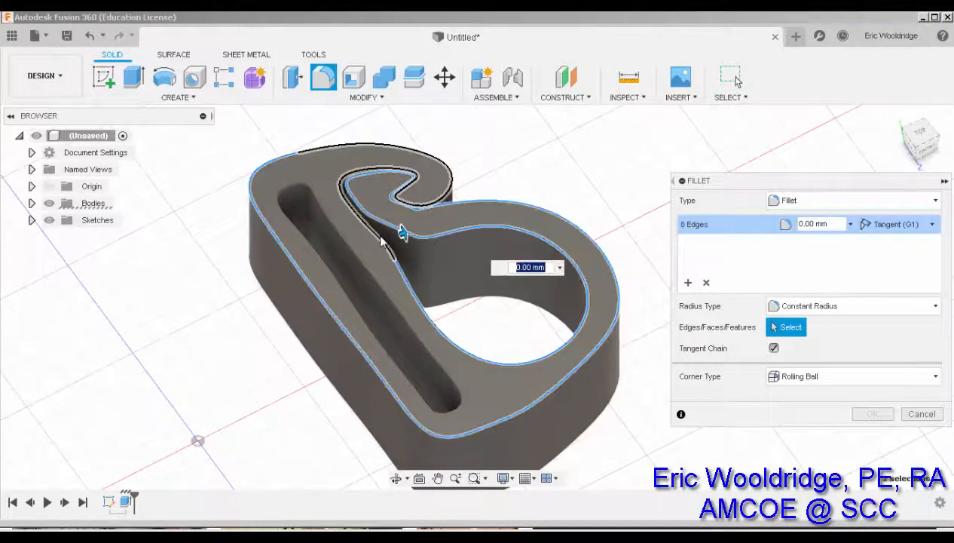
{"action": "left_click", "coordinate": [384, 239]}
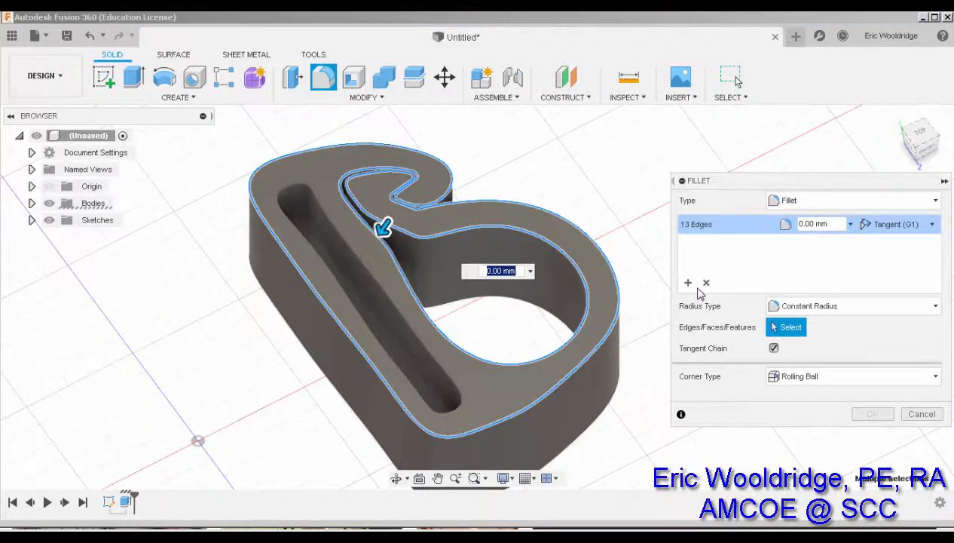
{"action": "type", "text": "1"}
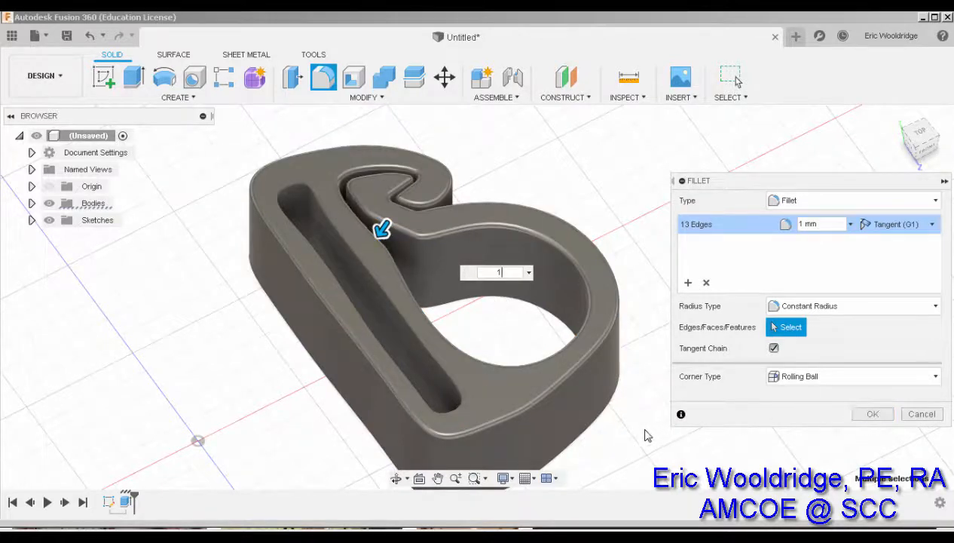
- Add a second fillet set of 1 mm covering all underside edges, including the slot, ring opening, catch, hook and outer outline
{"action": "middle_click_drag", "start_coordinate": [645, 435], "coordinate": [696, 285], "text": "shift"}
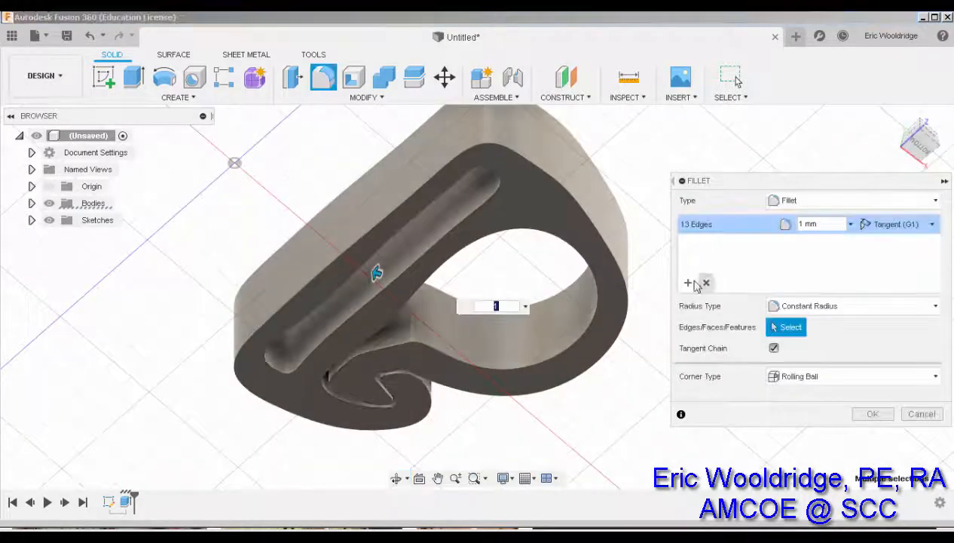
{"action": "left_click", "coordinate": [688, 283]}
{"action": "left_click", "coordinate": [560, 249]}
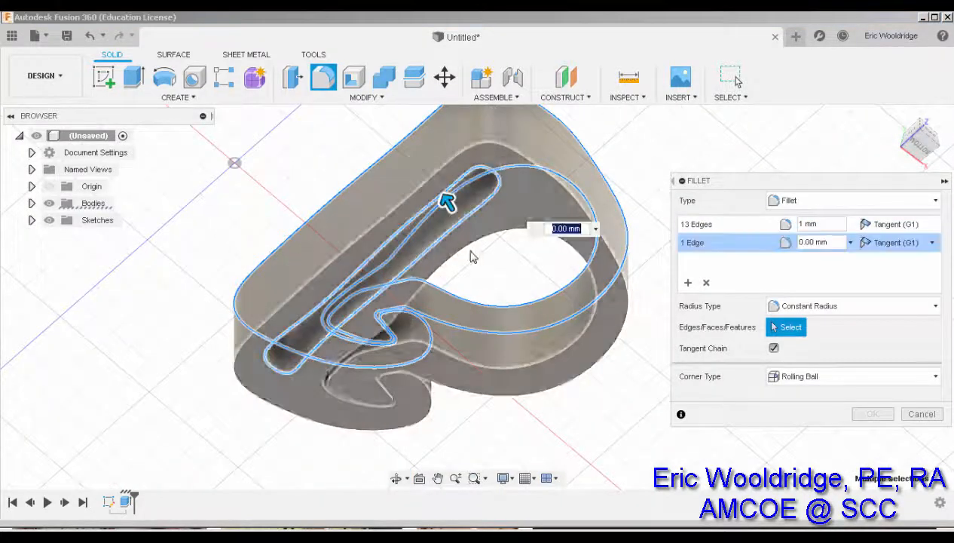
{"action": "left_click", "coordinate": [401, 347]}
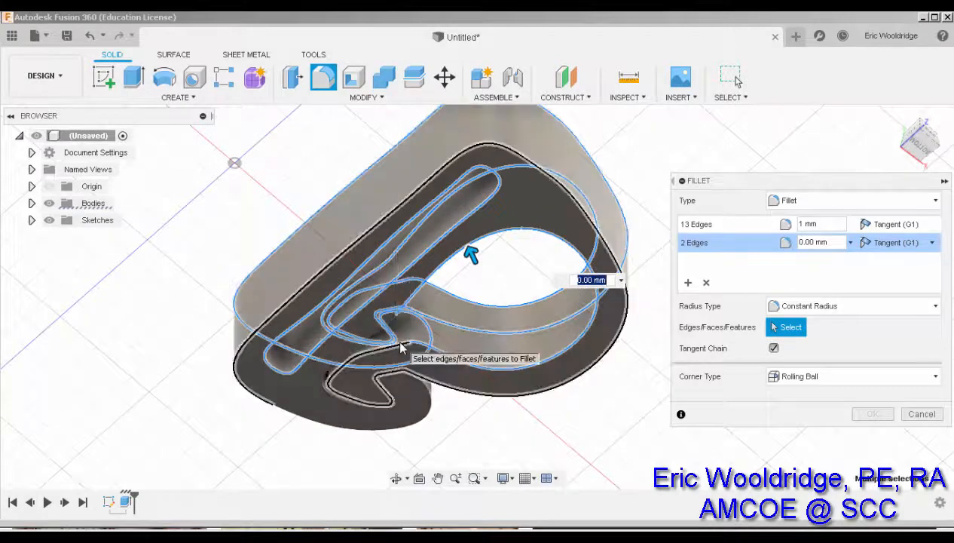
{"action": "left_click", "coordinate": [401, 346]}
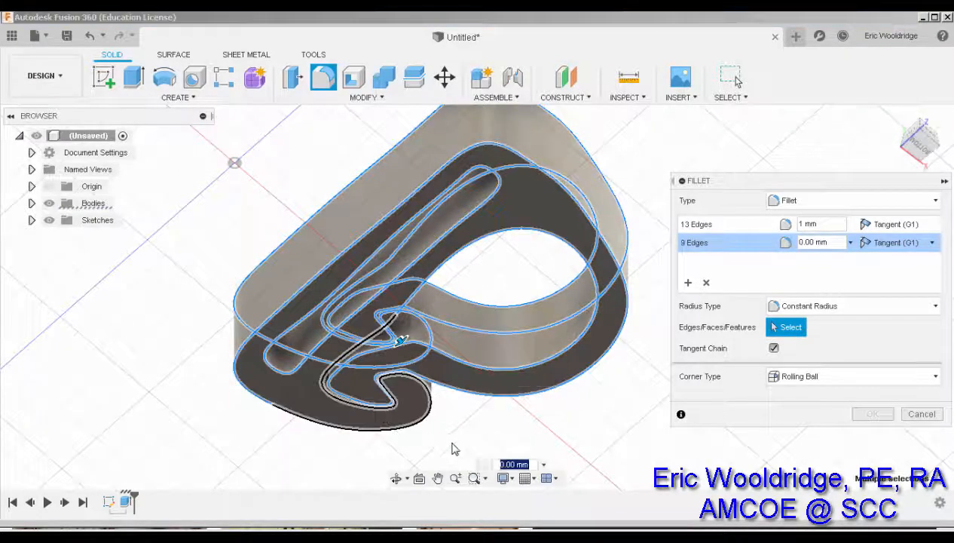
{"action": "left_click_drag", "start_coordinate": [832, 242], "coordinate": [769, 242]}
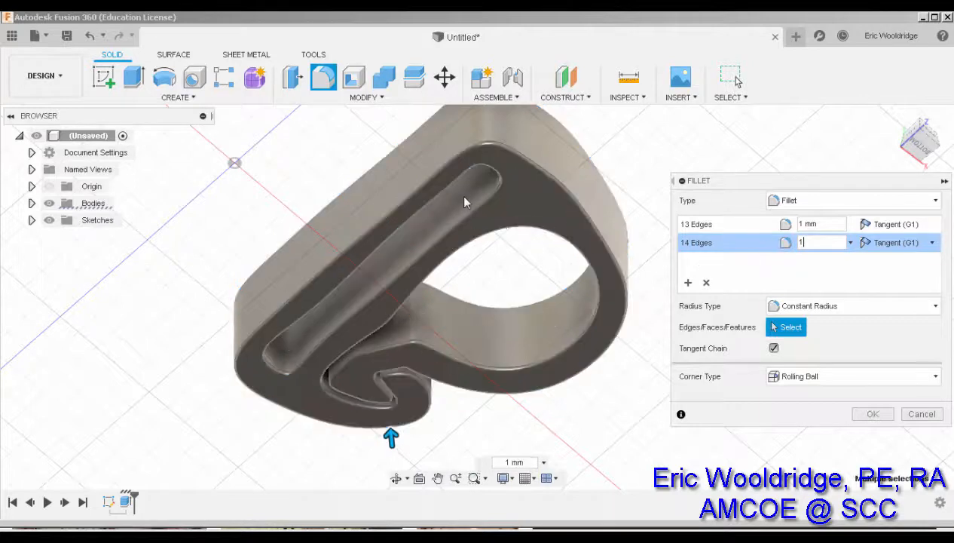
- Add a third fillet set of 1 mm on the top edge of the long slot
{"action": "middle_click_drag", "start_coordinate": [458, 194], "coordinate": [450, 342], "text": "shift"}
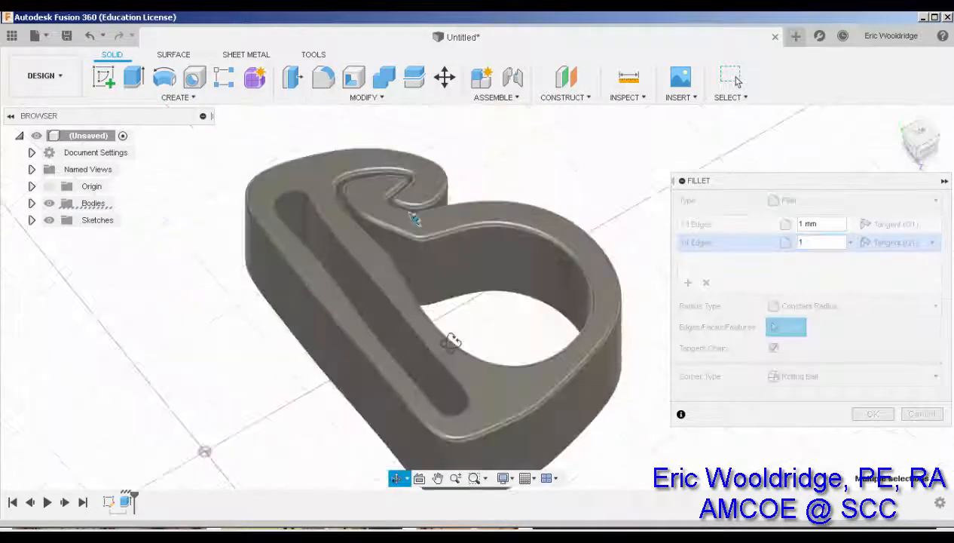
{"action": "left_click", "coordinate": [689, 285]}
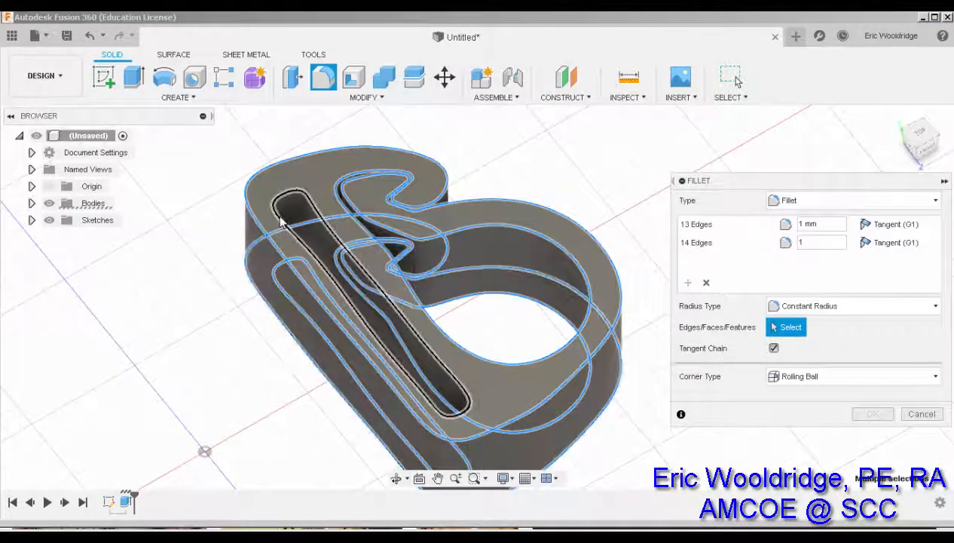
{"action": "left_click", "coordinate": [279, 215]}
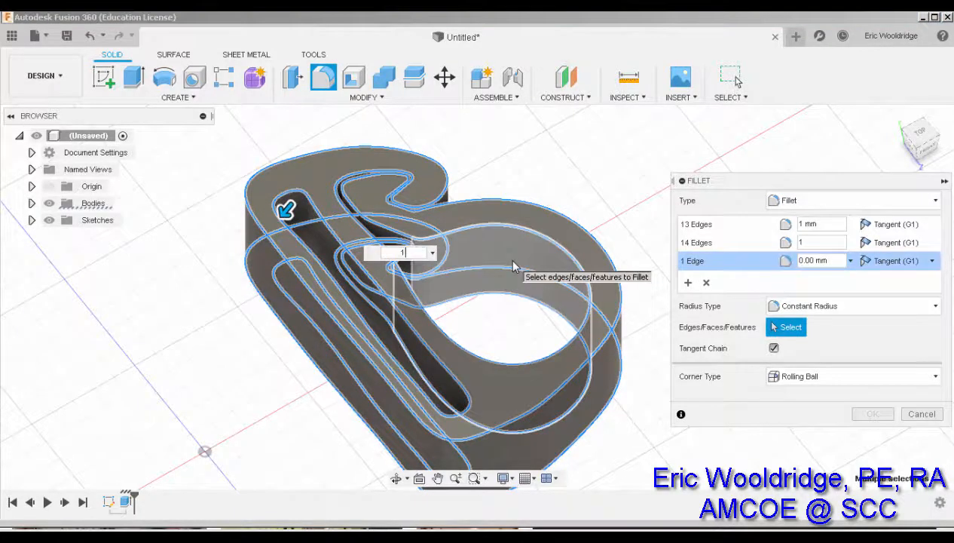
{"action": "key", "text": "Return"}
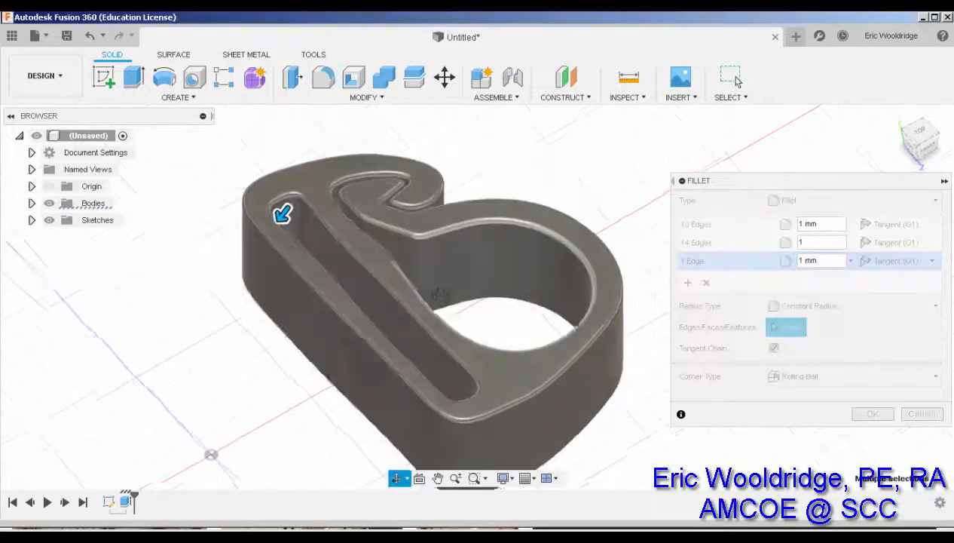
- Check the slot, hook and ring edges in the fillet preview, and apply the three 1 mm fillet sets to the holder
{"action": "middle_click_drag", "start_coordinate": [440, 296], "coordinate": [473, 247], "text": "shift"}
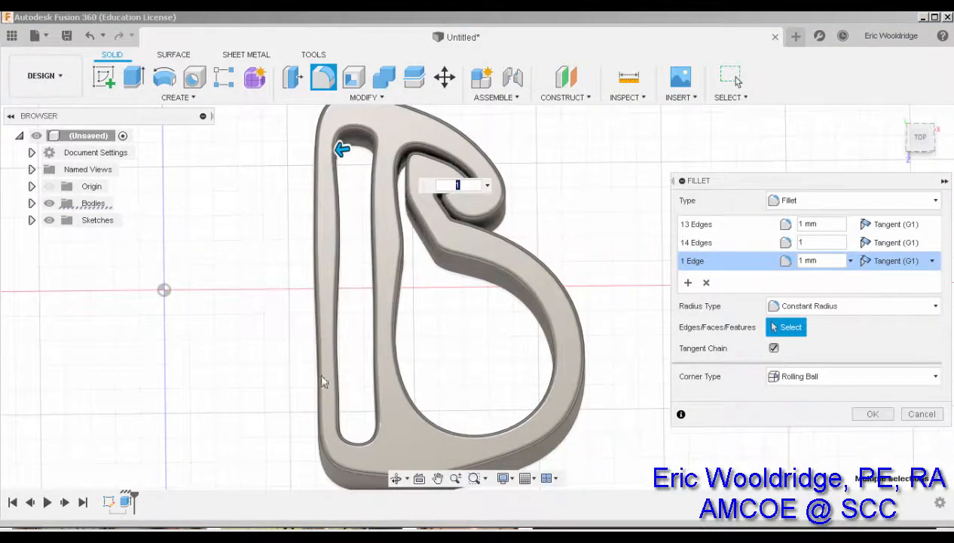
{"action": "middle_click_drag", "start_coordinate": [367, 239], "coordinate": [360, 267]}
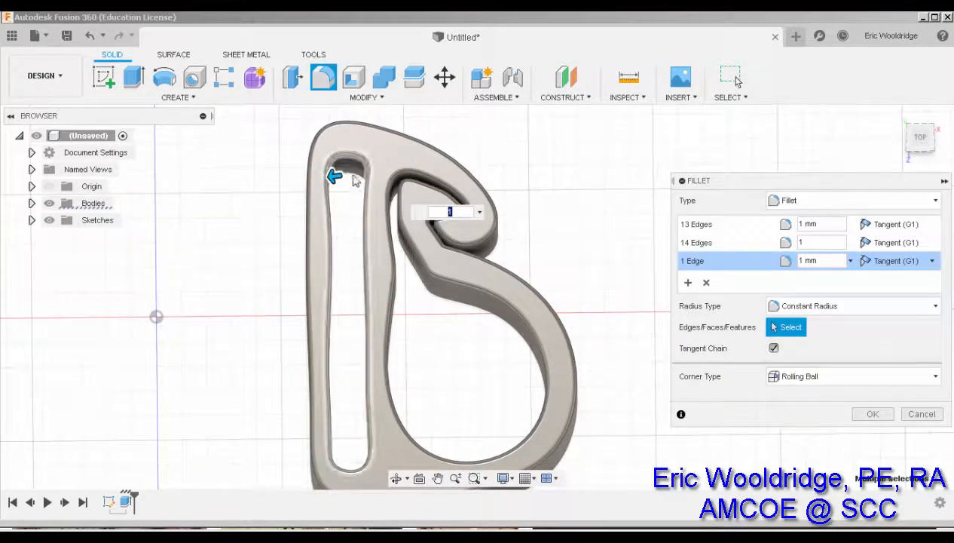
{"action": "middle_click_drag", "start_coordinate": [355, 180], "coordinate": [351, 127]}
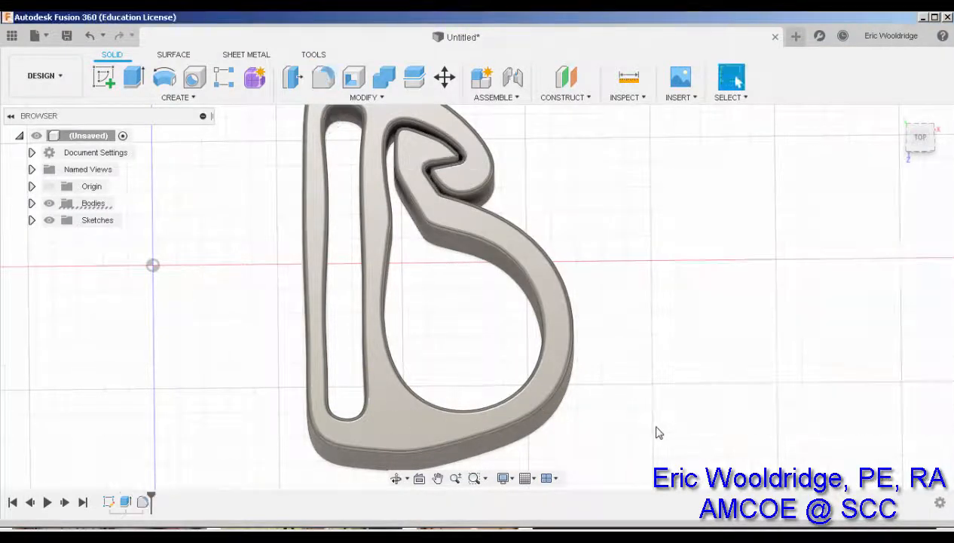
- Examine the filleted holder from several angles, including the long slot, ring opening, interlocking hook closure and outer walls
{"action": "middle_click_drag", "start_coordinate": [643, 420], "coordinate": [674, 295], "text": "shift"}
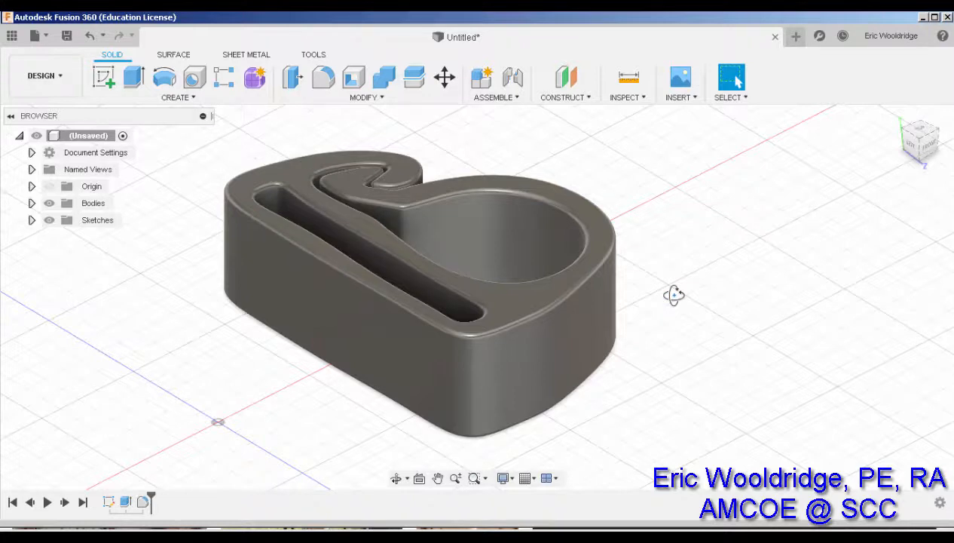
{"action": "middle_click_drag", "start_coordinate": [692, 295], "coordinate": [535, 213], "text": "shift"}
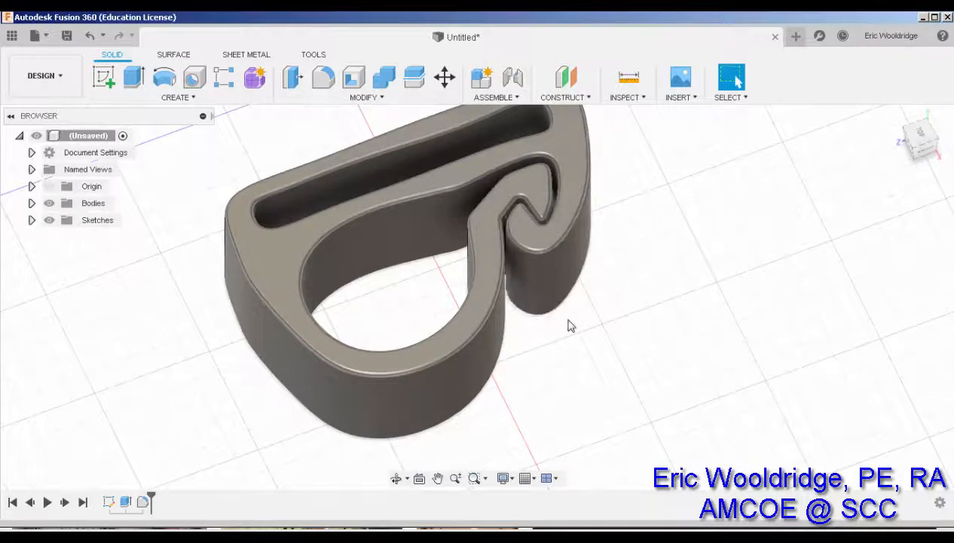
{"action": "middle_click_drag", "start_coordinate": [551, 326], "coordinate": [539, 273], "text": "shift"}
{"action": "key", "text": "Escape"}
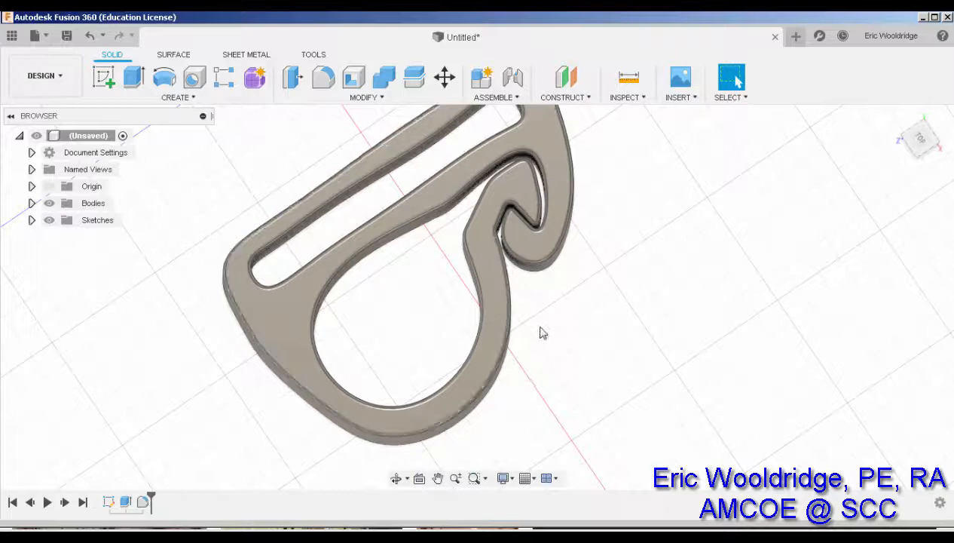
{"action": "middle_click_drag", "start_coordinate": [541, 332], "coordinate": [580, 287], "text": "shift"}
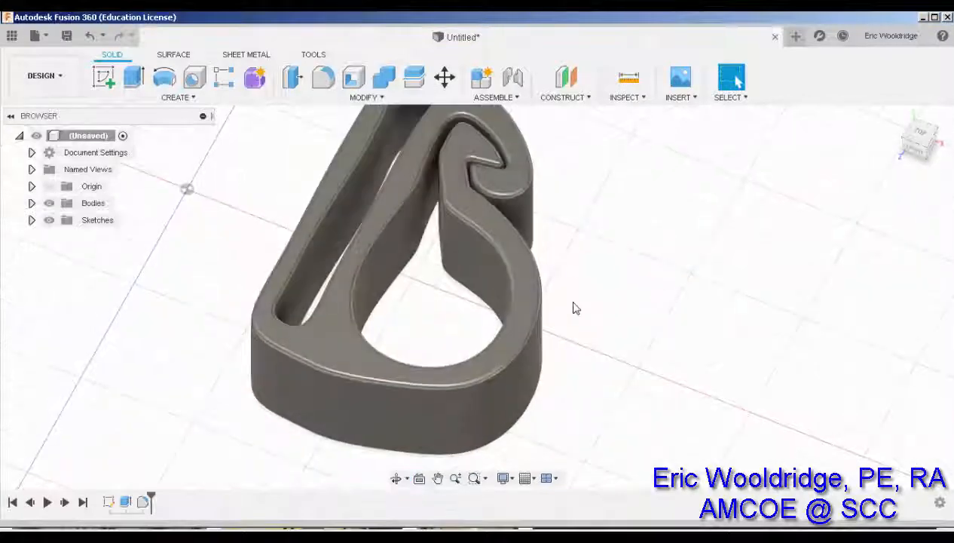
{"action": "scroll", "coordinate": [575, 307], "scroll_direction": "down", "scroll_amount": 3}
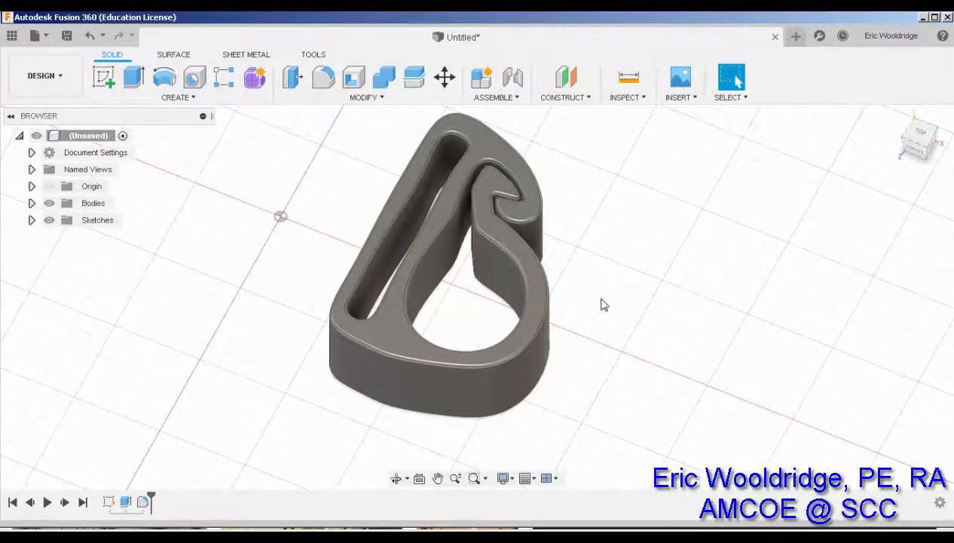
{"action": "middle_click_drag", "start_coordinate": [573, 305], "coordinate": [601, 305], "text": "shift"}
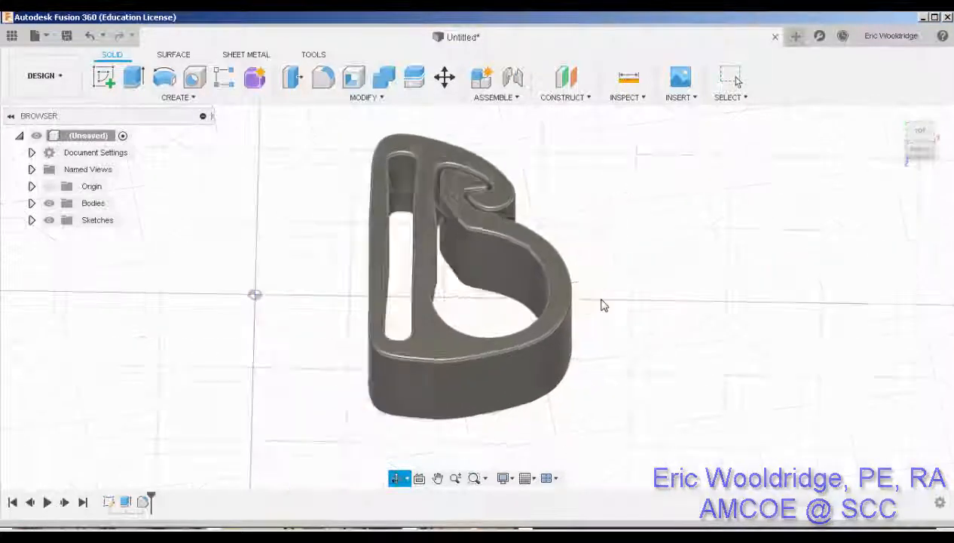